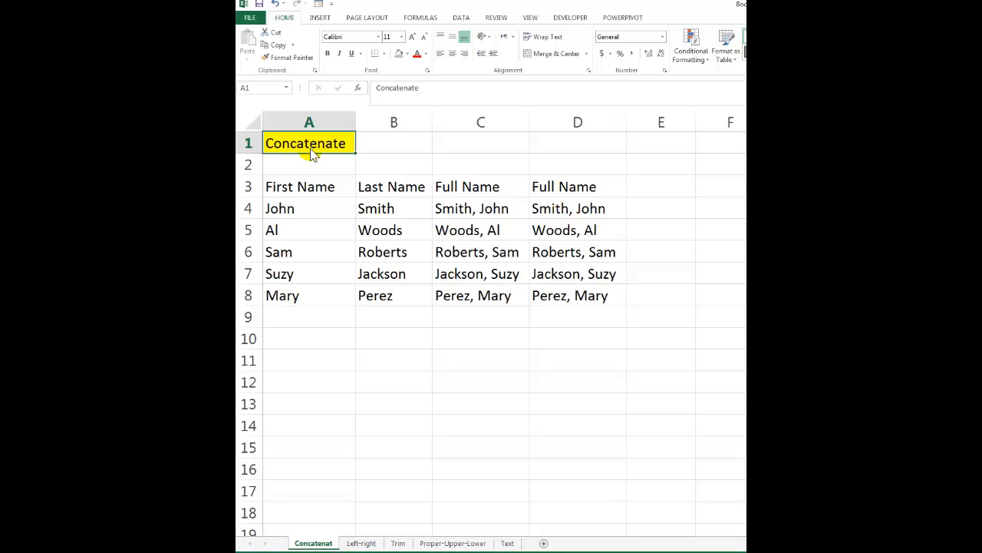
Clear the existing full names from both Full Name columns, cells C4:D8
left_click(307, 189)
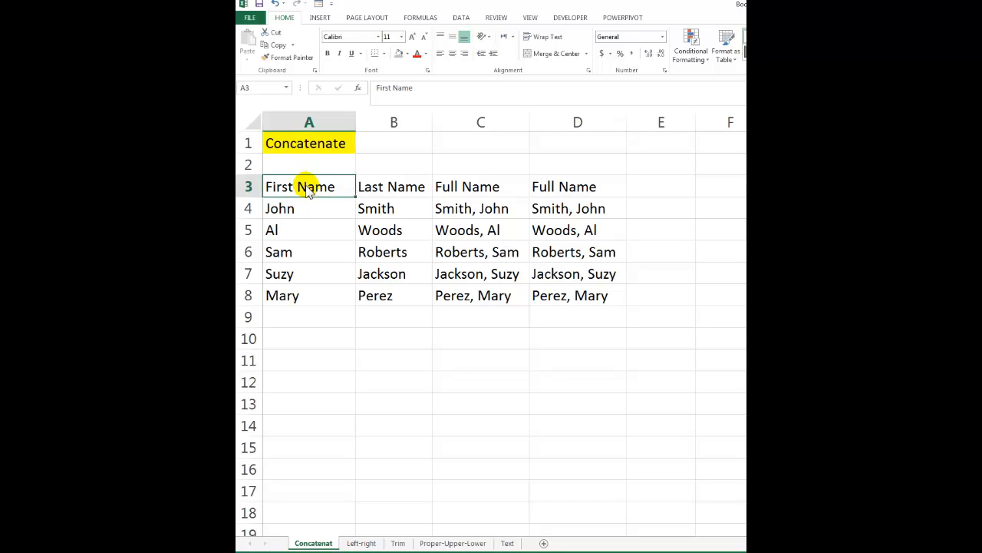
left_click_drag(282, 212, 278, 300)
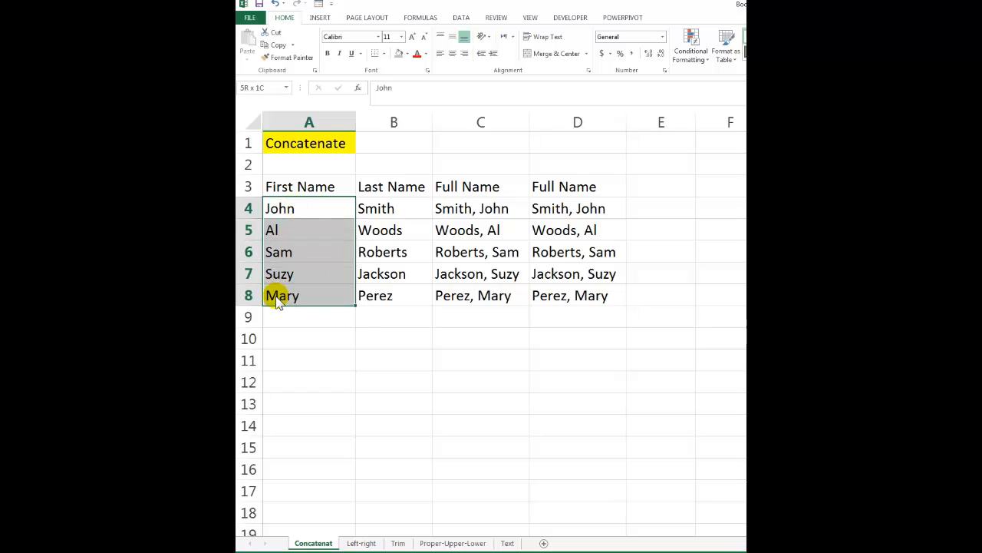
left_click(384, 215)
left_click_drag(381, 236, 374, 298)
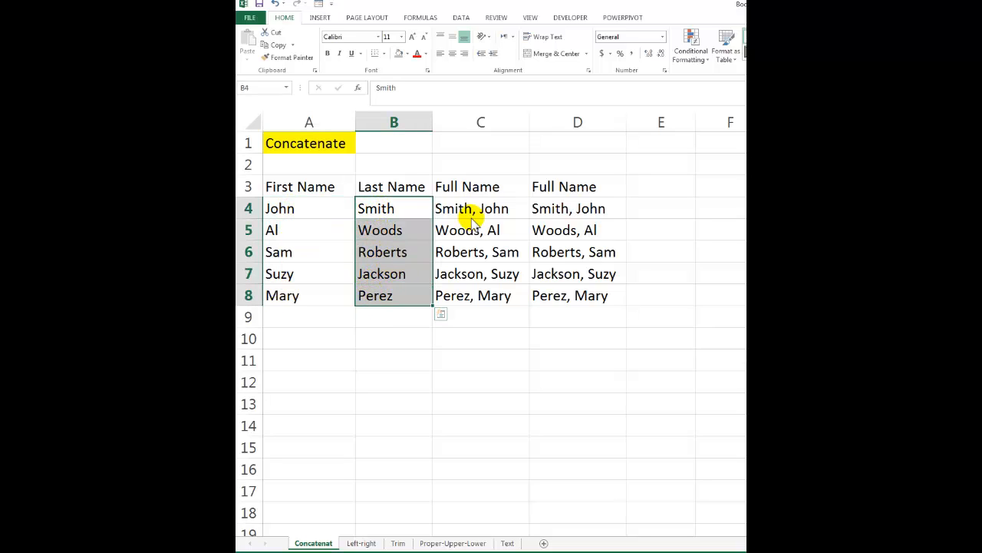
left_click_drag(473, 215, 471, 296)
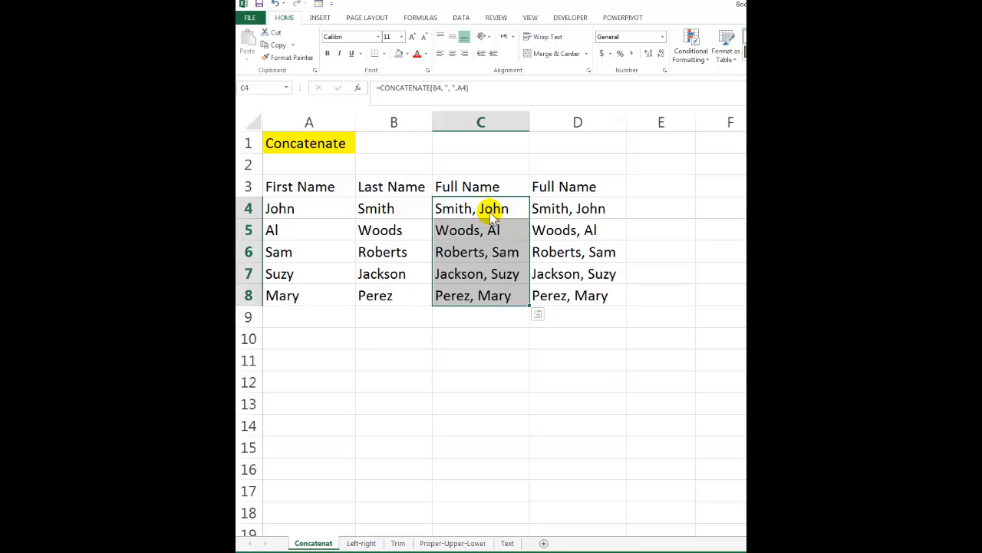
left_click_drag(483, 209, 538, 288)
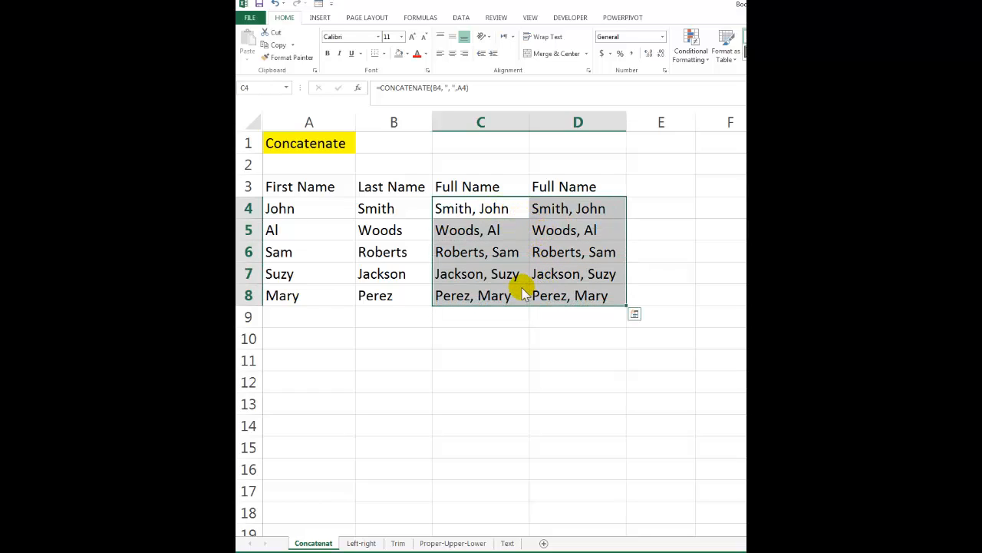
key("Delete")
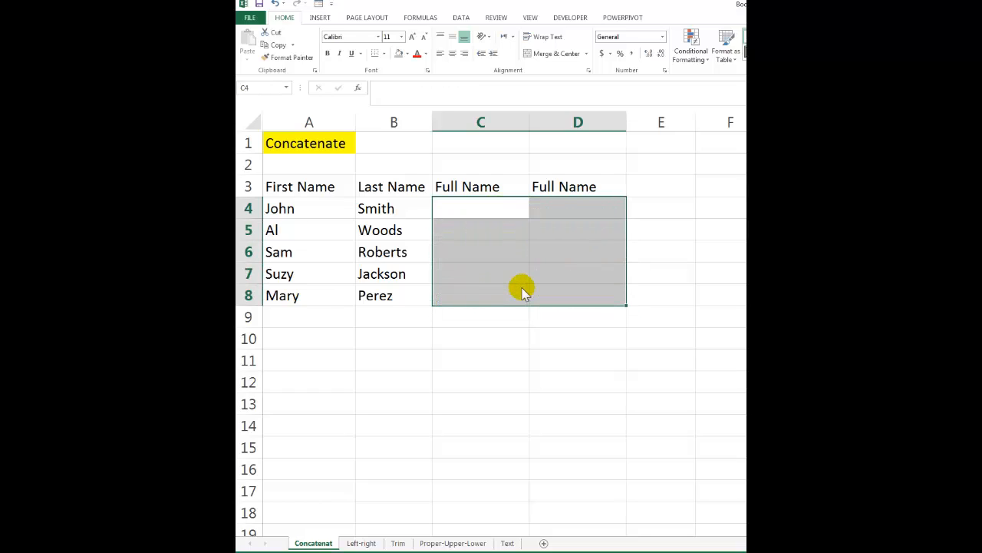
Start a CONCATENATE formula in C4 that joins A4, a ", " separator and B4
left_click(499, 212)
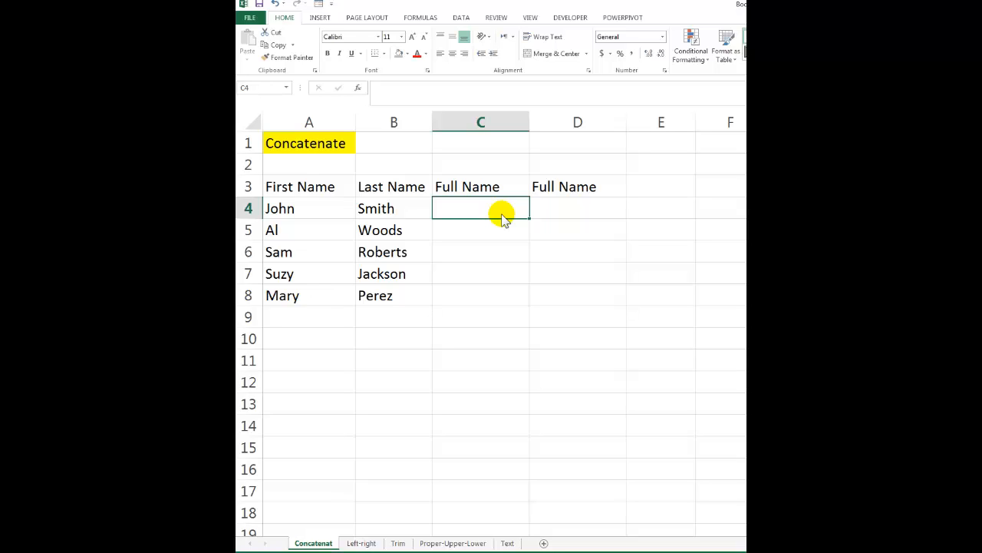
type("=")
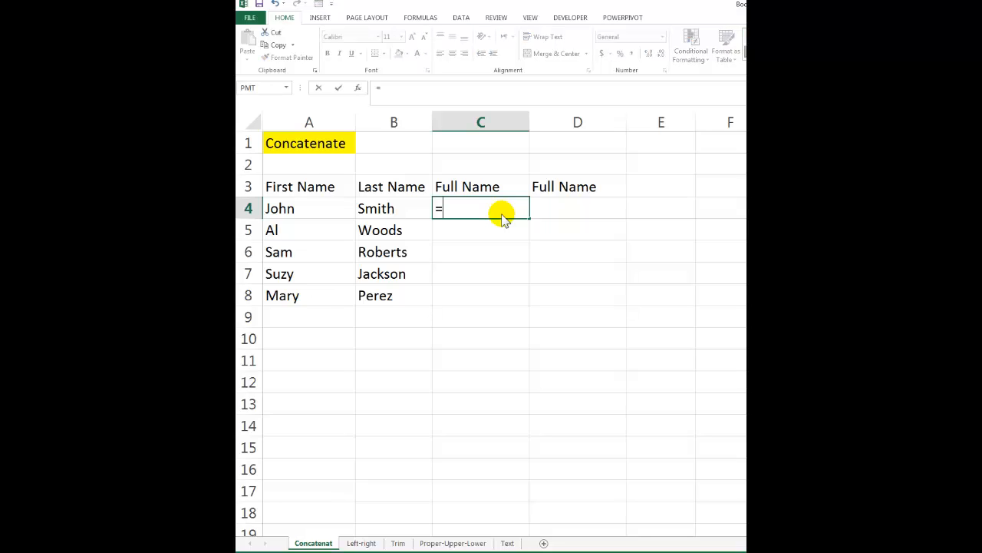
type("con")
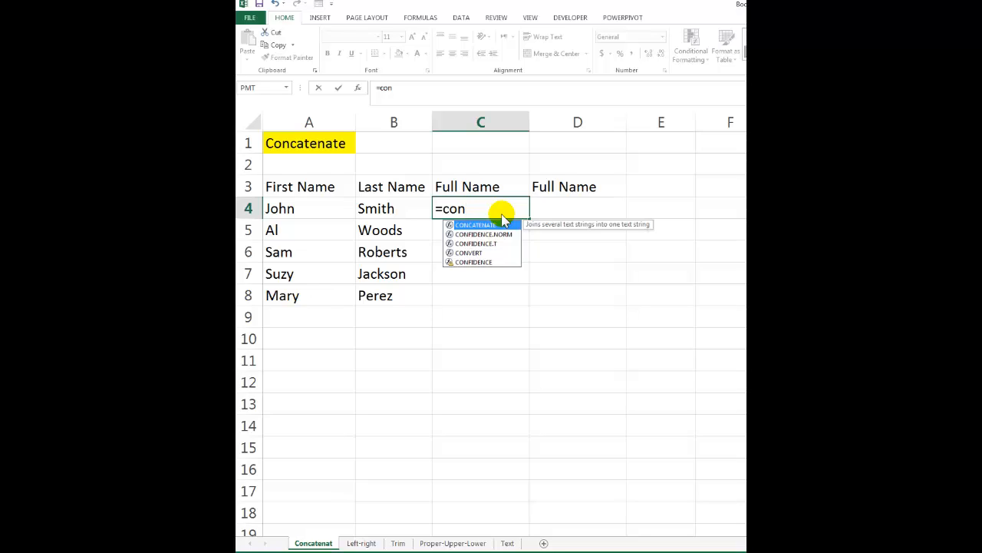
key("Tab")
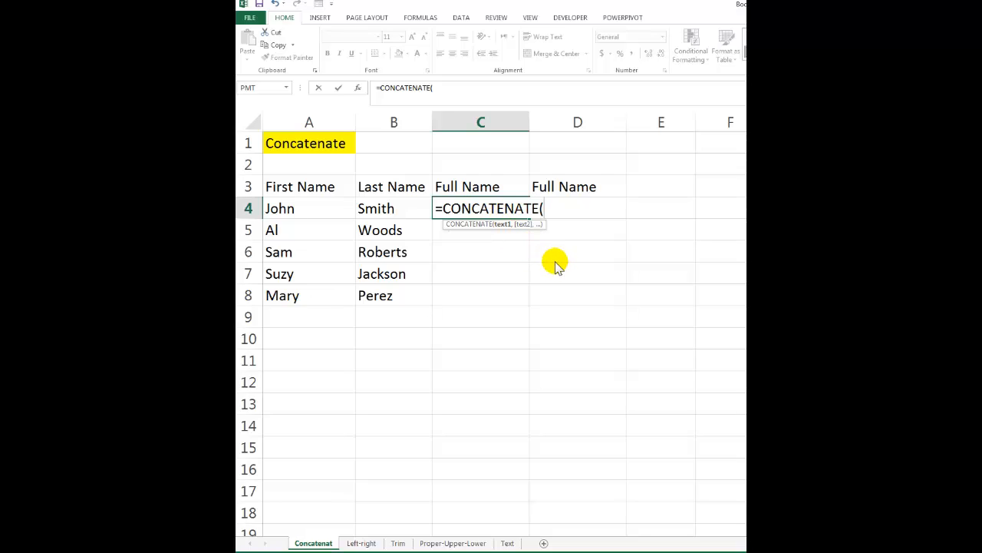
left_click(290, 214)
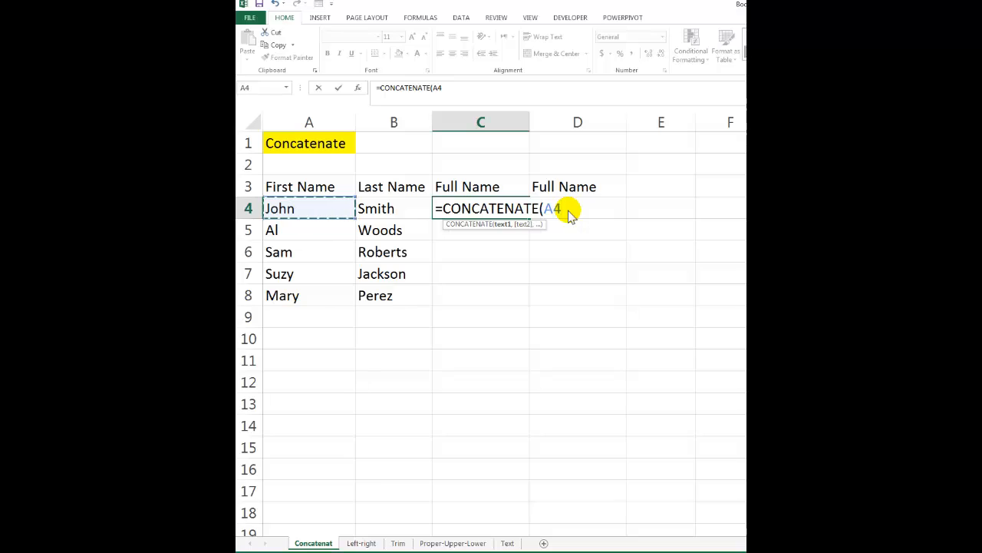
type(",\",")
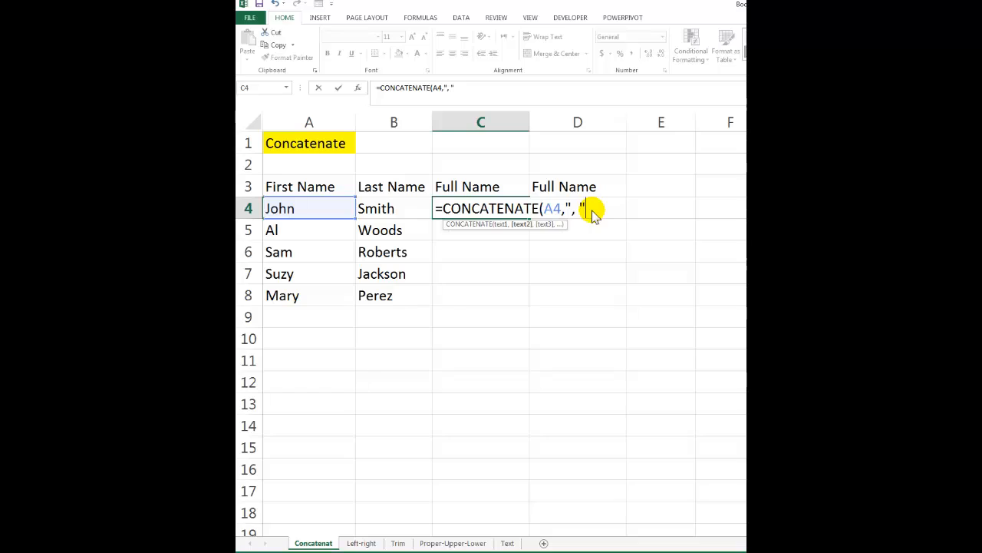
type(",")
left_click(392, 214)
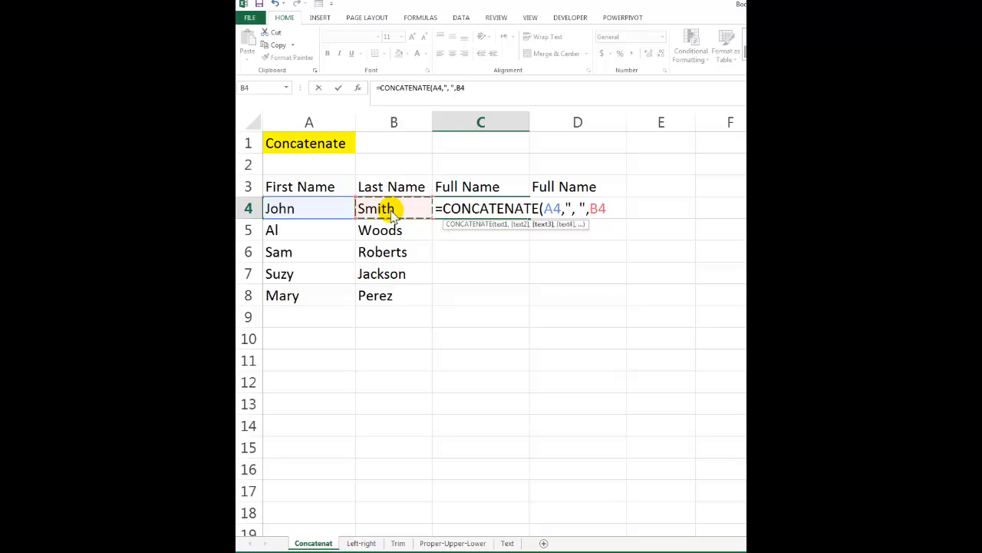
Swap the two cell references and complete the C4 formula as =CONCATENATE(B4,", ",A4)
double_click(553, 208)
left_click(388, 212)
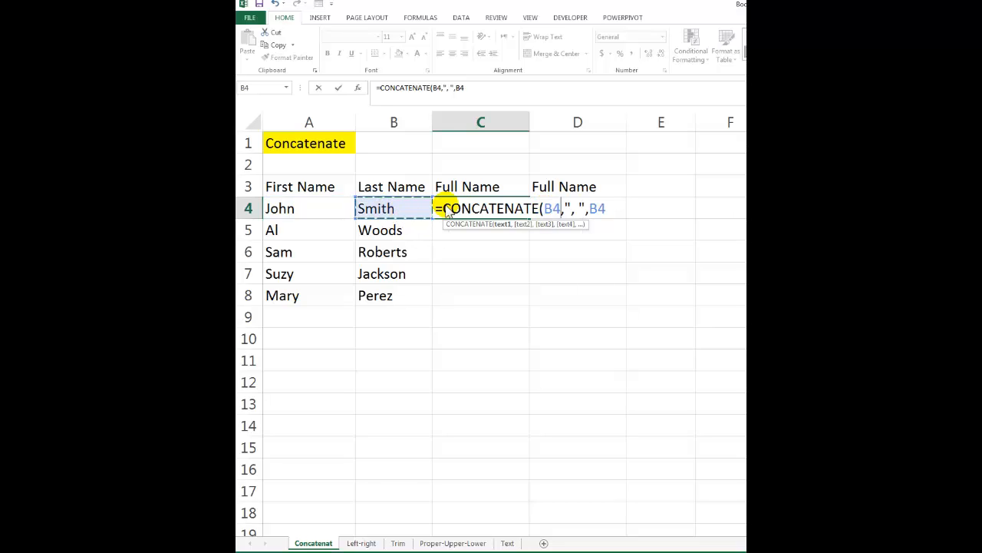
double_click(597, 209)
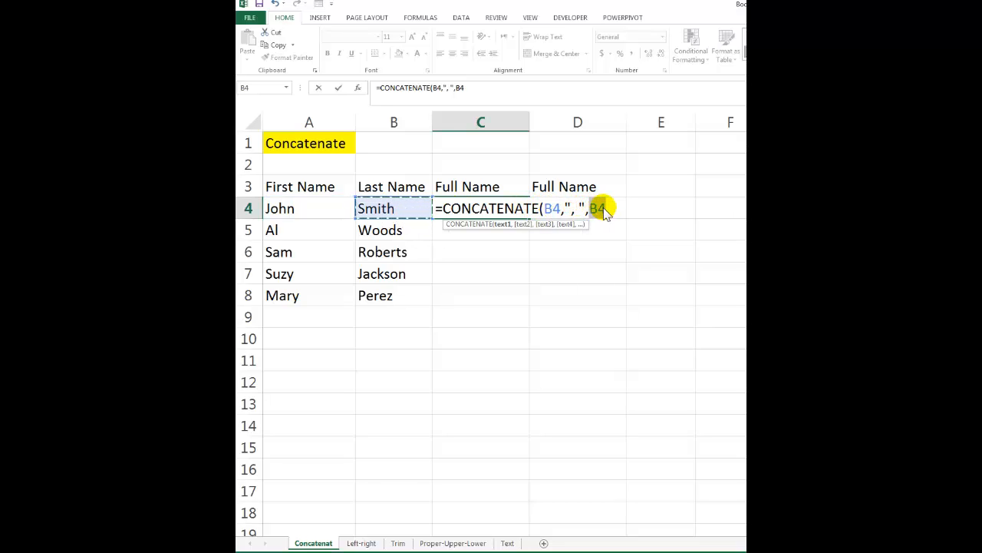
left_click(309, 217)
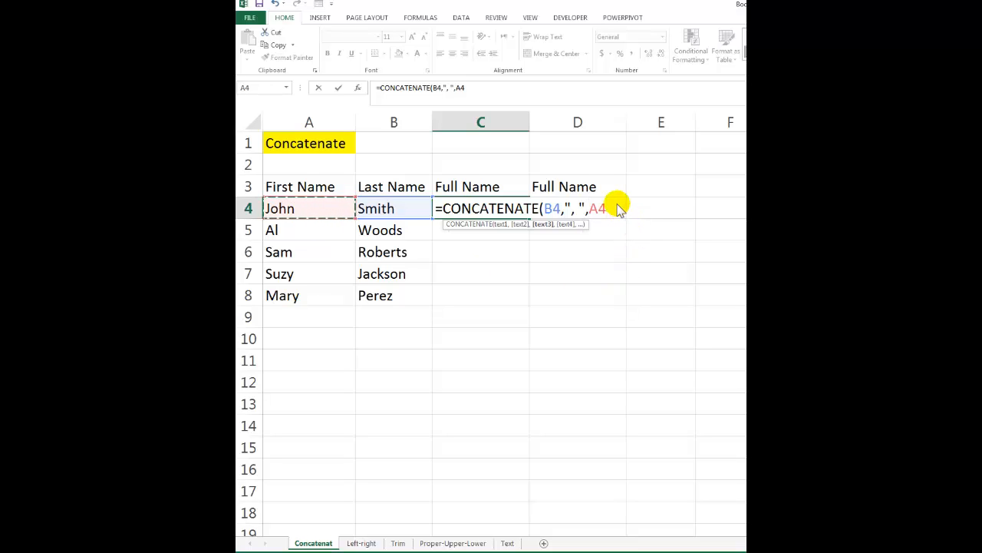
type(")")
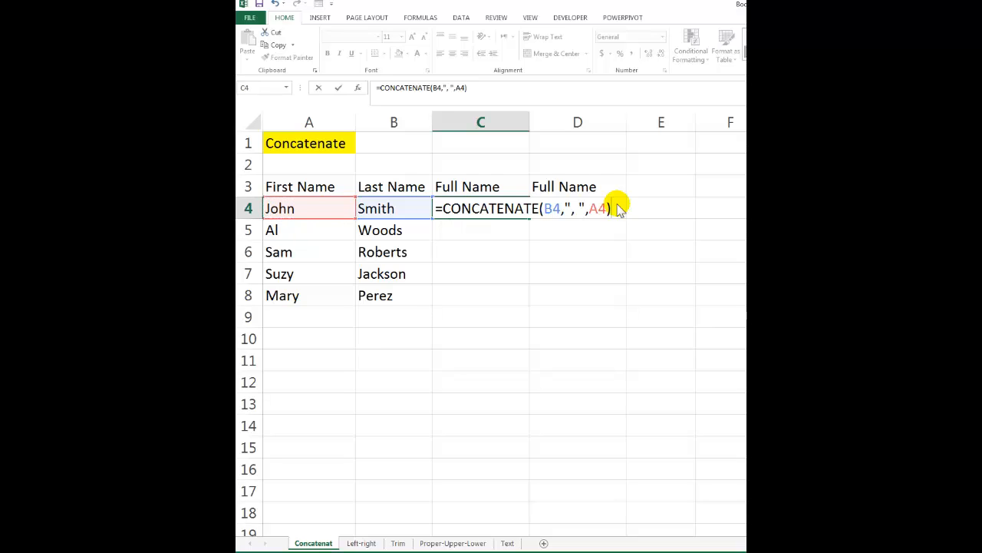
key("Return")
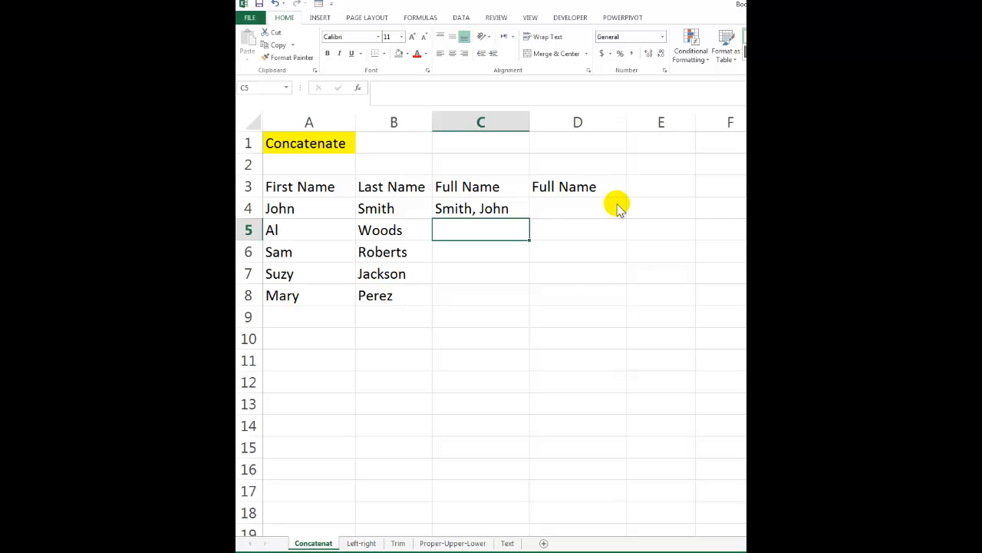
Fill the CONCATENATE formula from C4 down through C8
left_click(499, 210)
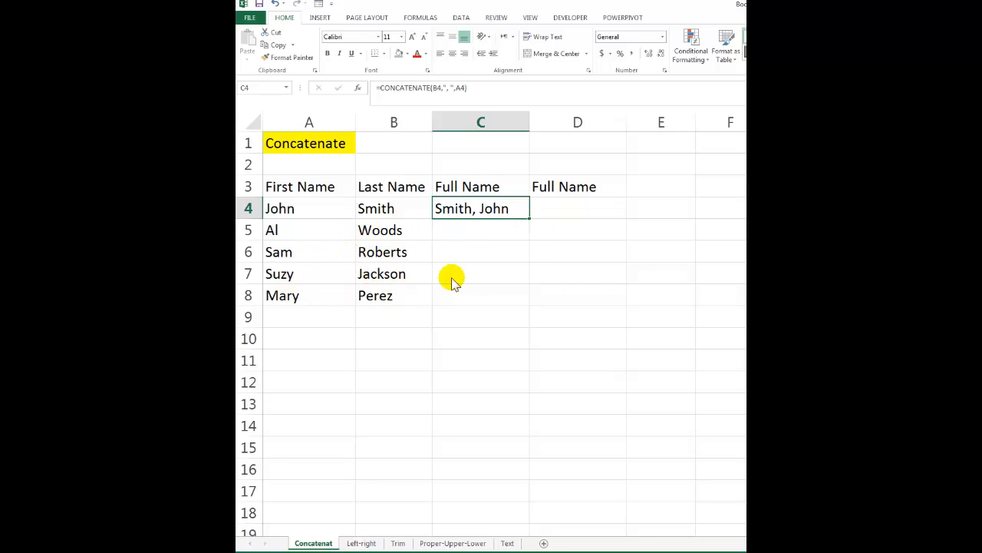
double_click(529, 219)
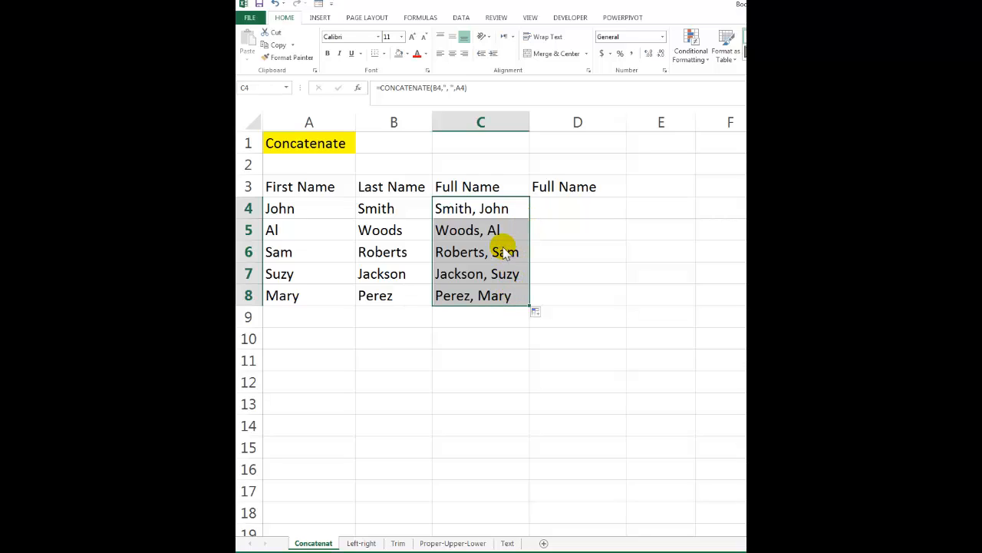
left_click(513, 203)
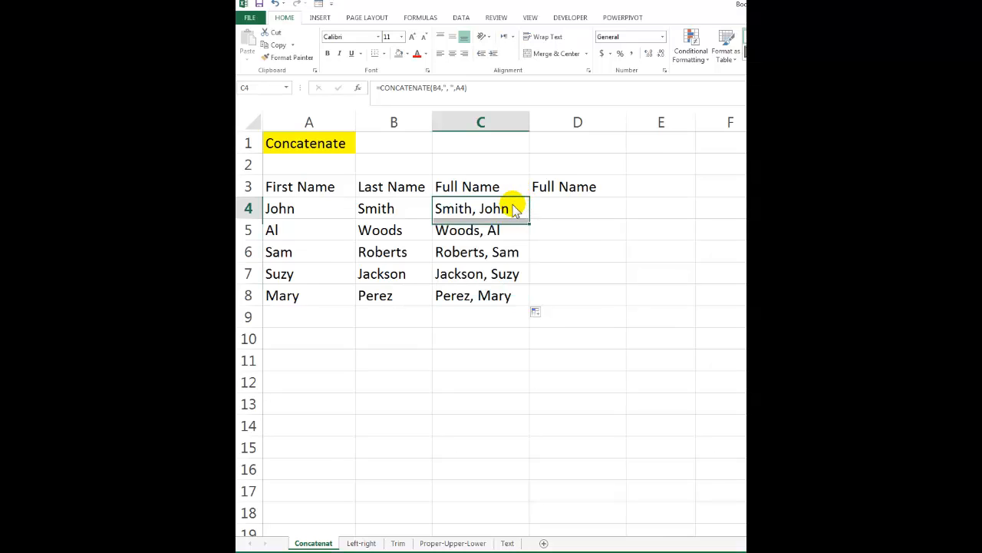
left_click_drag(529, 219, 526, 301)
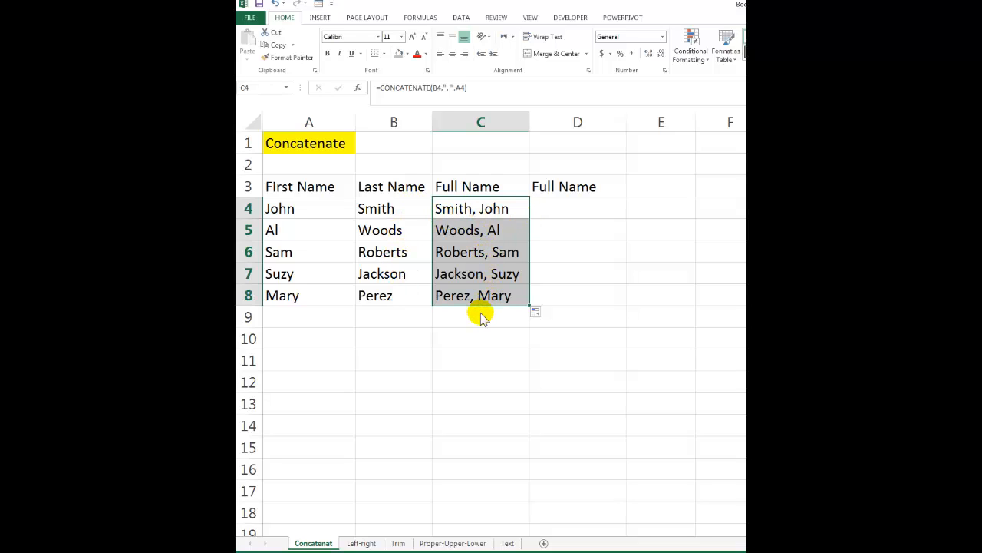
Enter =B4 & ", " &A4 in D4 under the second Full Name heading and fill it down through D8
left_click(580, 214)
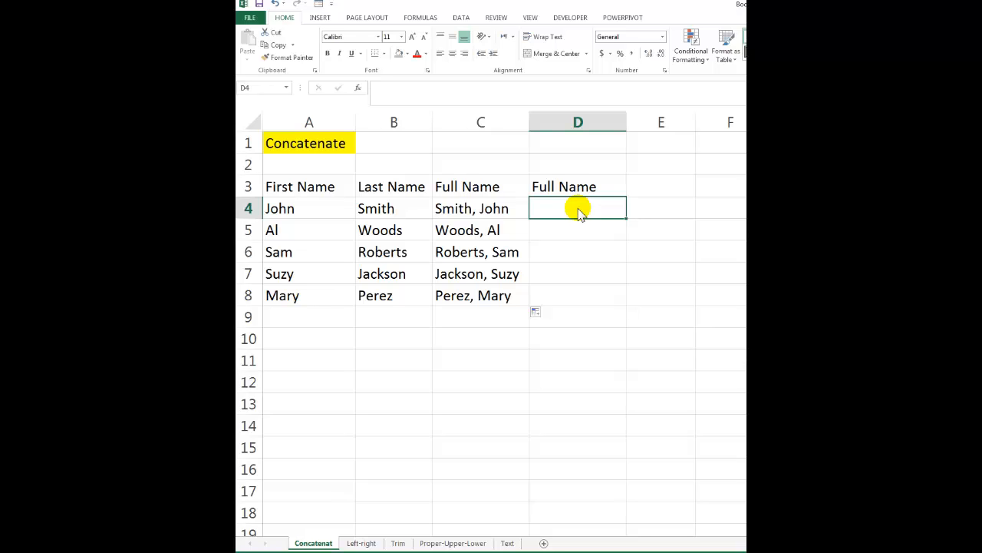
type("=")
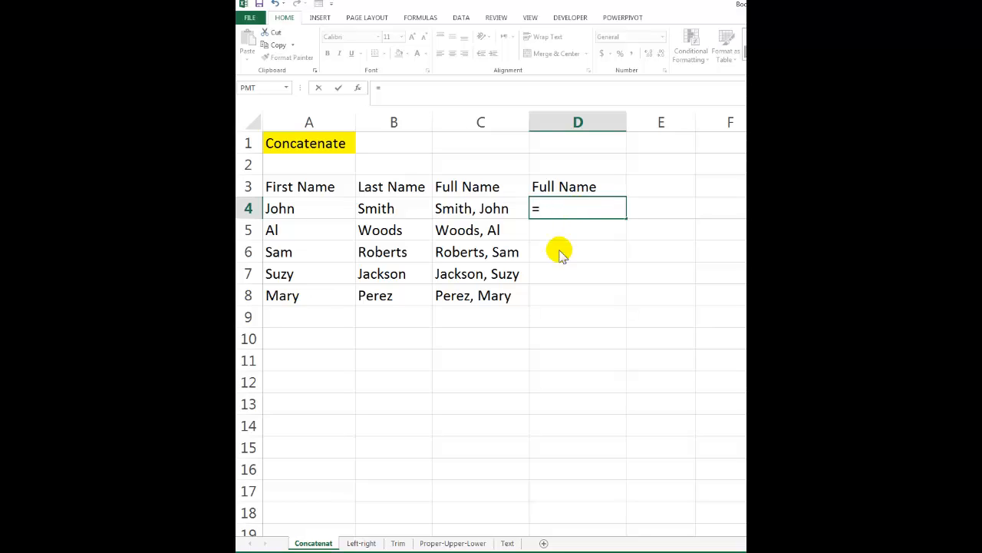
left_click(292, 219)
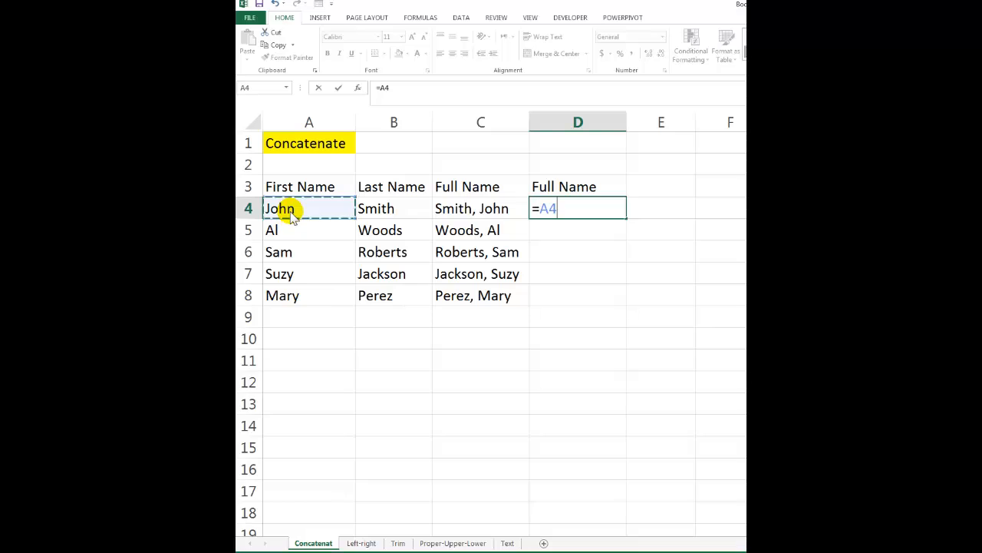
left_click(371, 214)
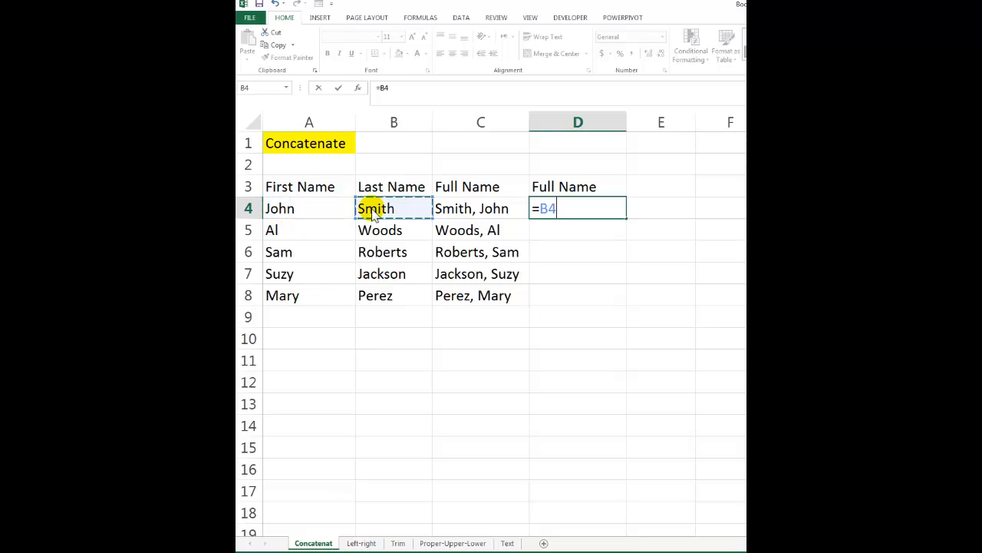
type("&")
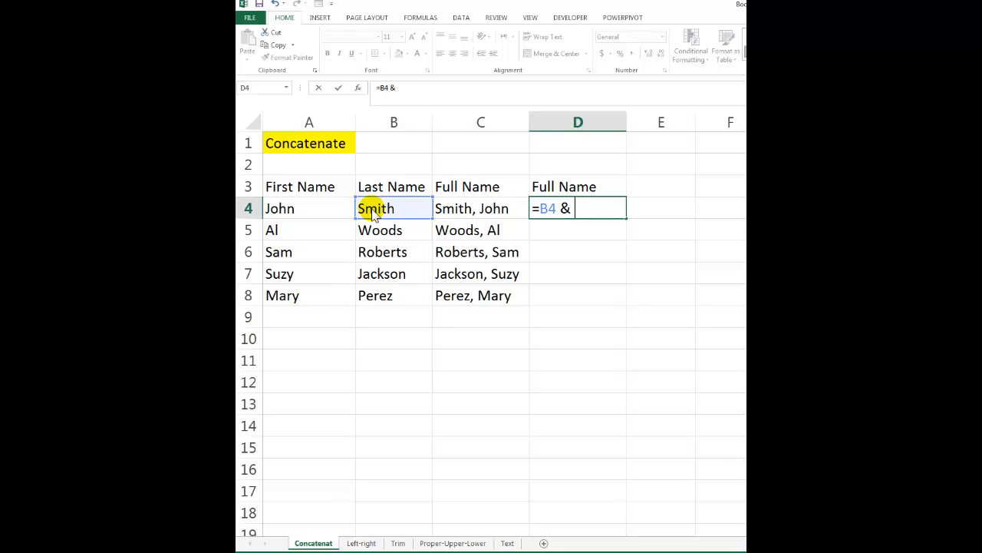
type("\", \" &")
left_click(312, 214)
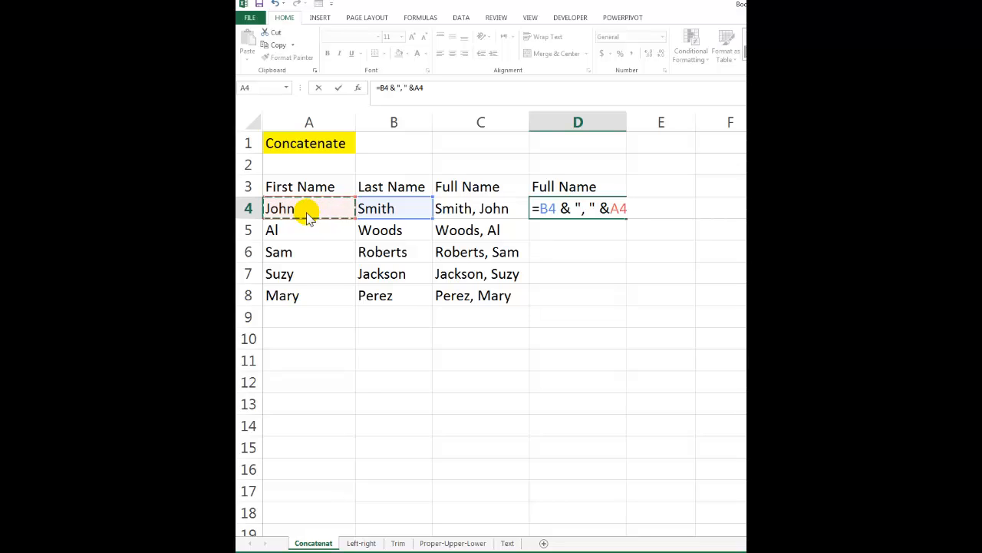
key("Return")
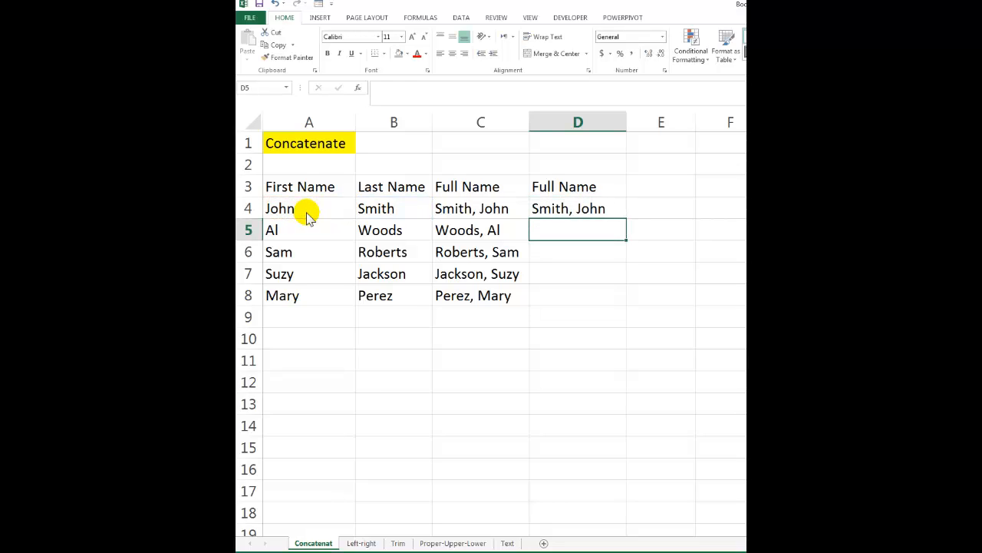
left_click(606, 216)
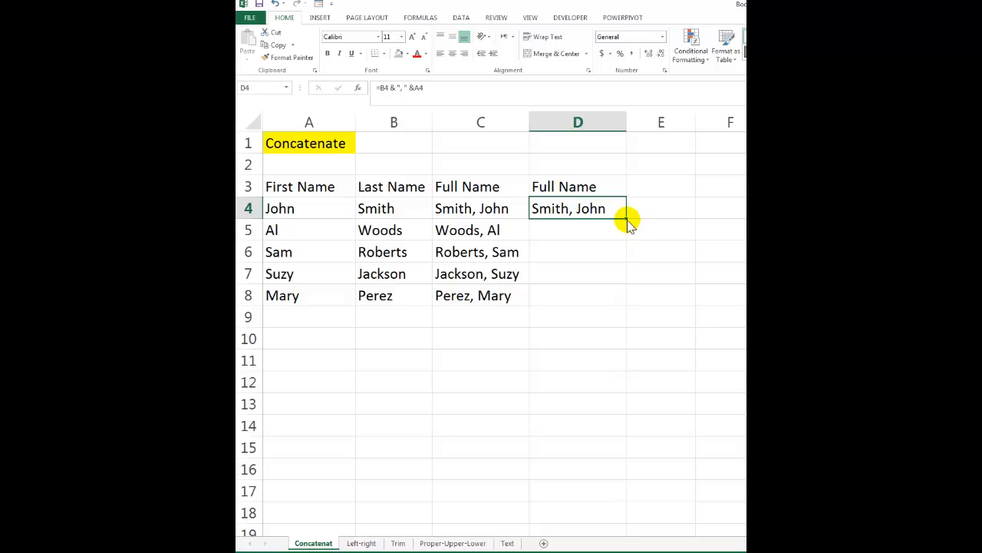
left_click_drag(626, 221, 616, 309)
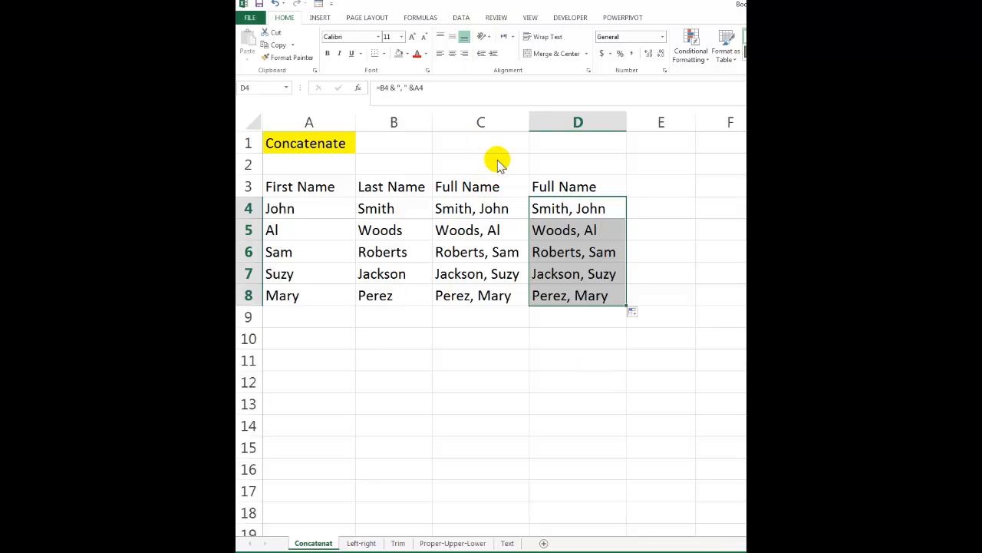
Switch to the Left-right sheet and examine the first House Num formula in A8 and its source address in A3
left_click(362, 544)
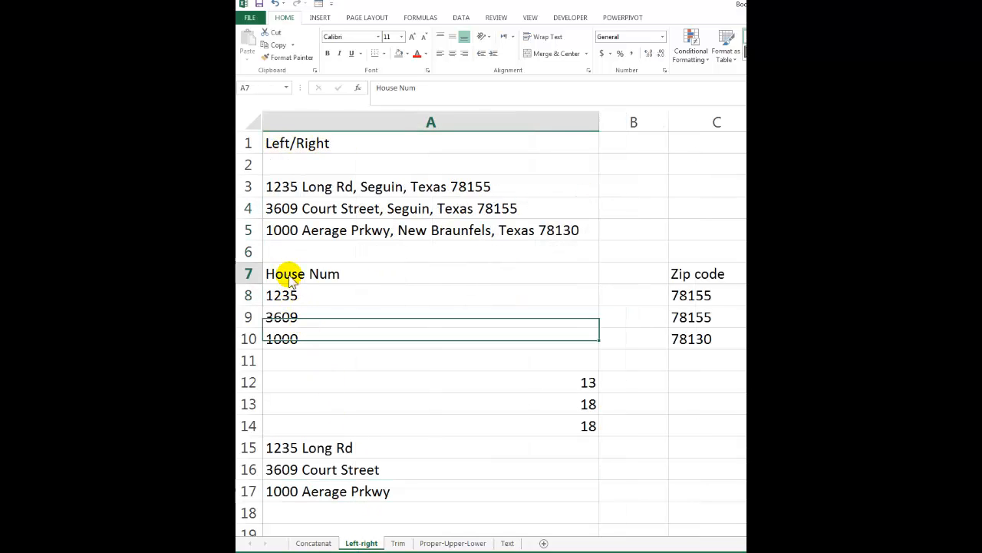
left_click_drag(281, 275, 673, 480)
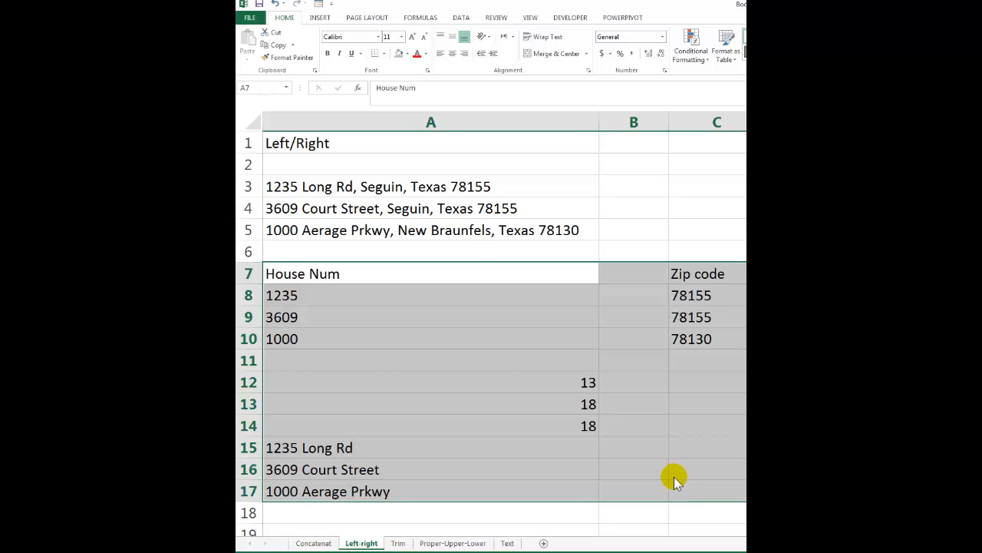
left_click(287, 297)
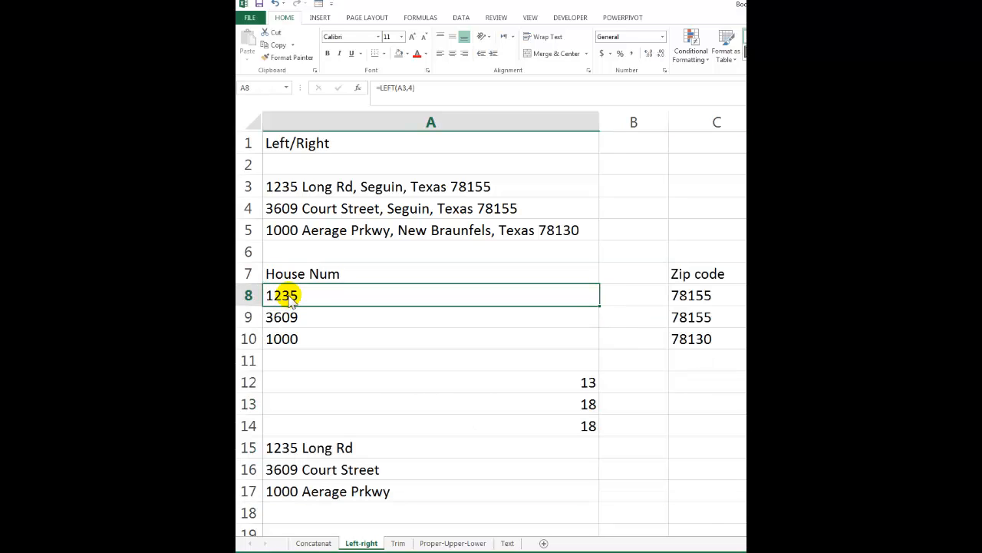
left_click(292, 195)
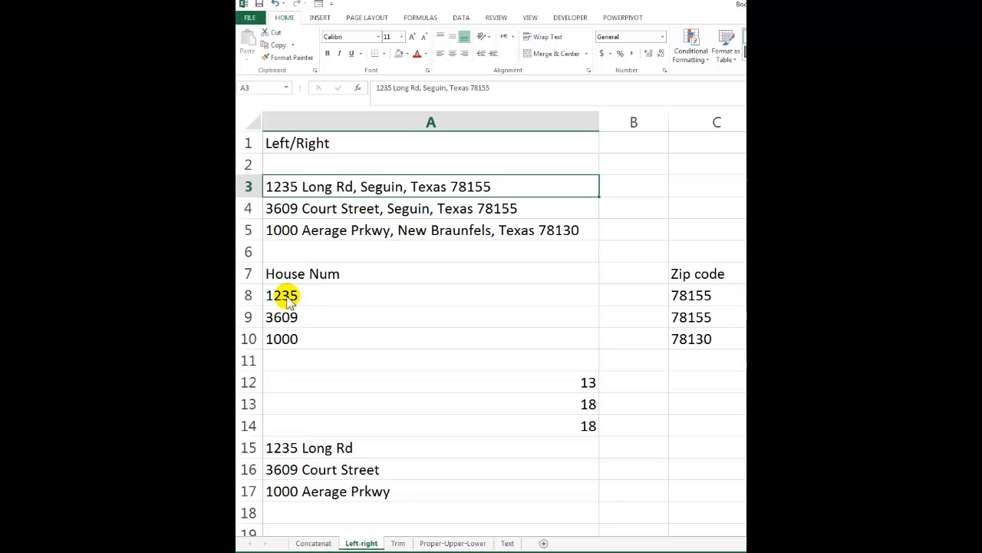
Clear the existing House Num and Zip code results in A8:C10 and the helper formulas in A12:A17
left_click_drag(287, 295, 307, 340)
left_click_drag(485, 337, 664, 341)
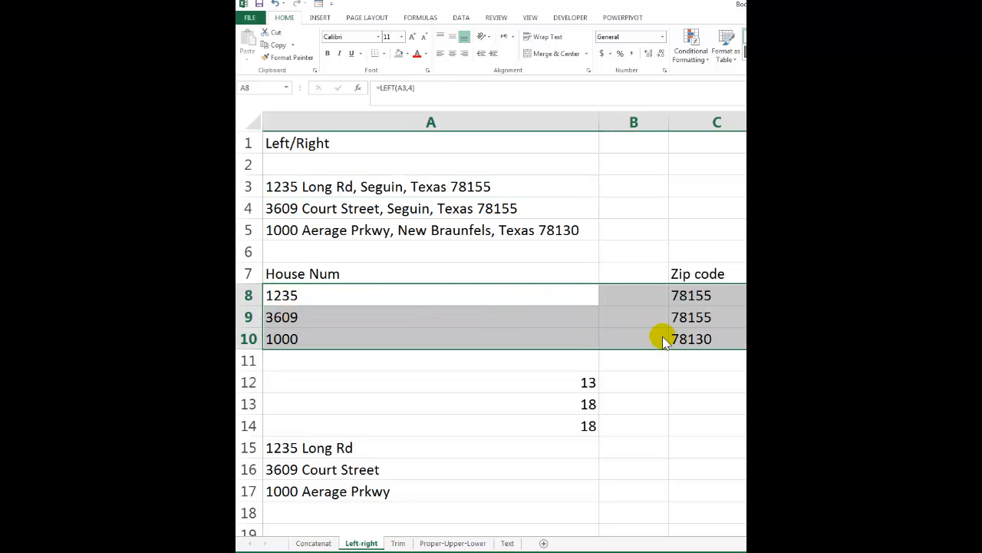
key("Delete")
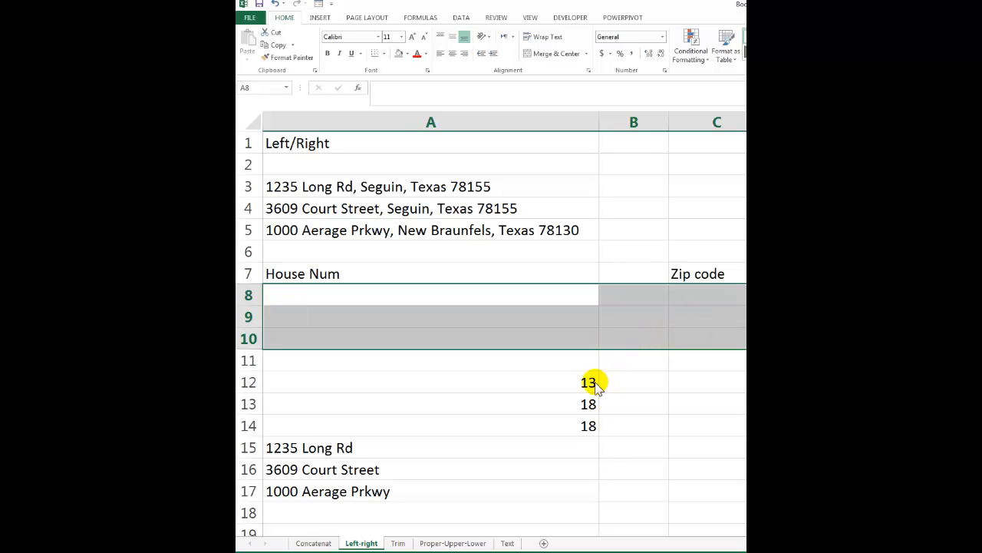
left_click_drag(596, 382, 587, 442)
key("Delete")
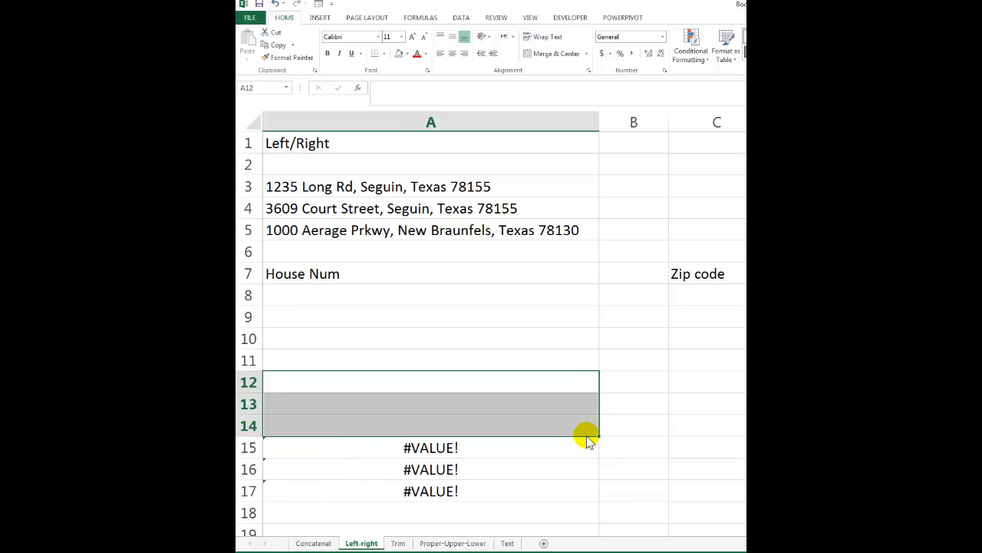
left_click_drag(412, 450, 418, 492)
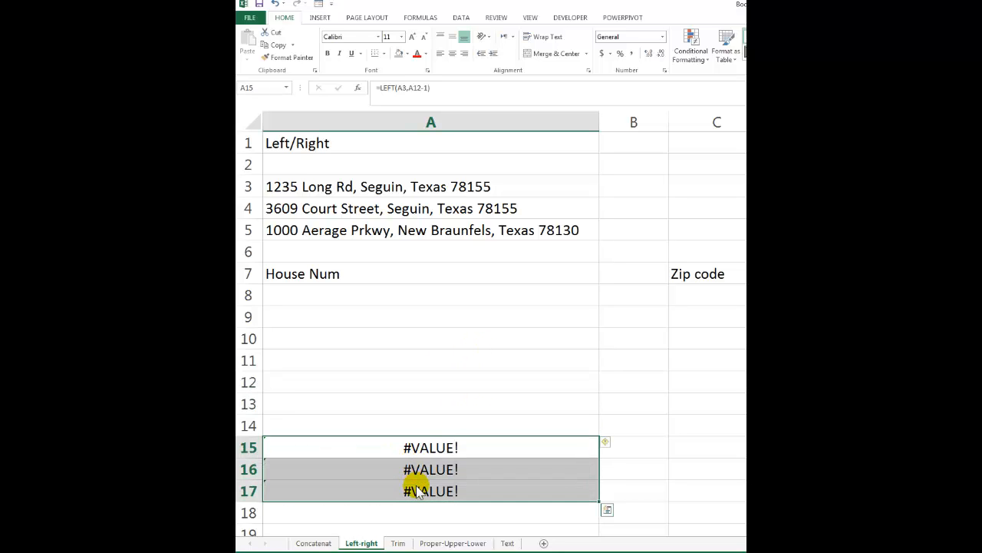
key("Delete")
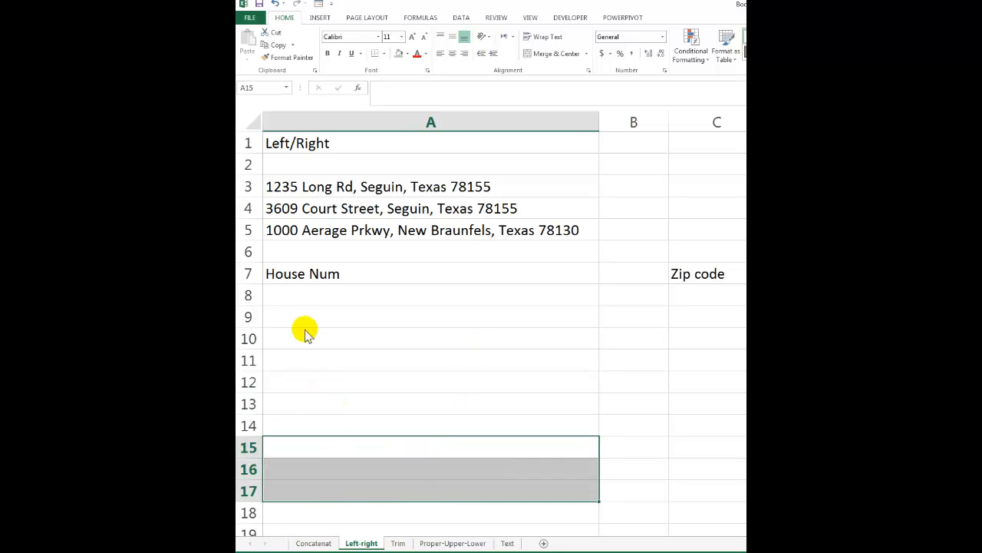
Enter =LEFT(A3,4) in A8 to extract the first address's house number
left_click(292, 298)
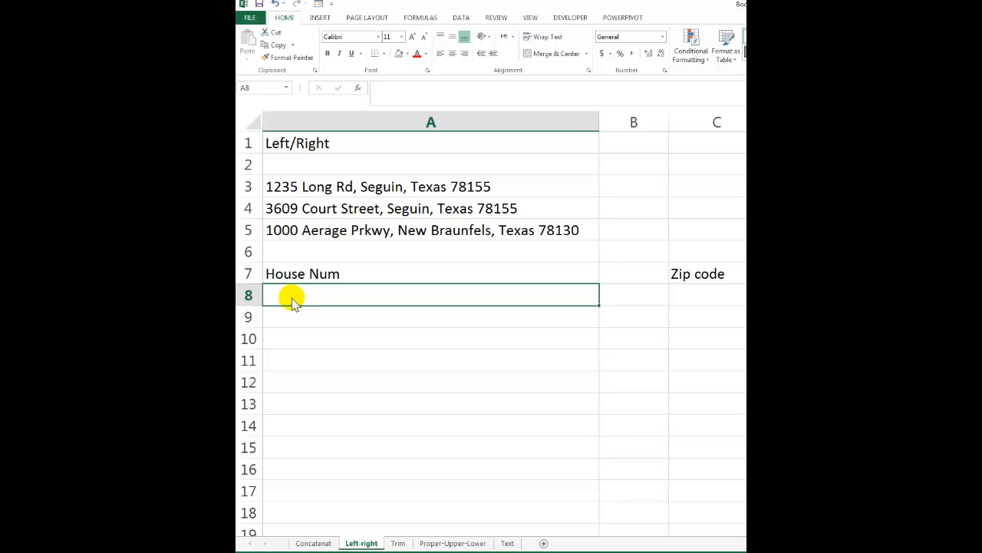
type("=")
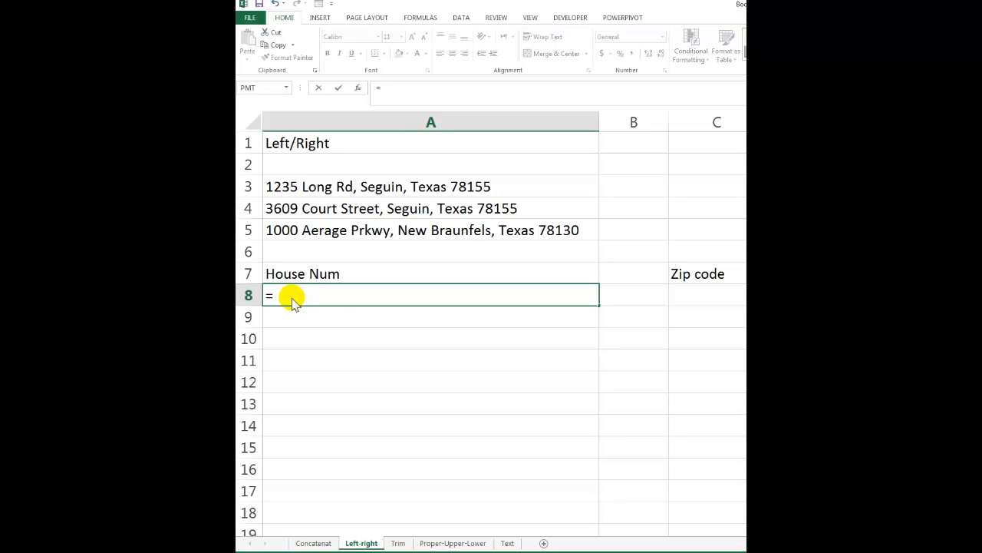
type("Left(")
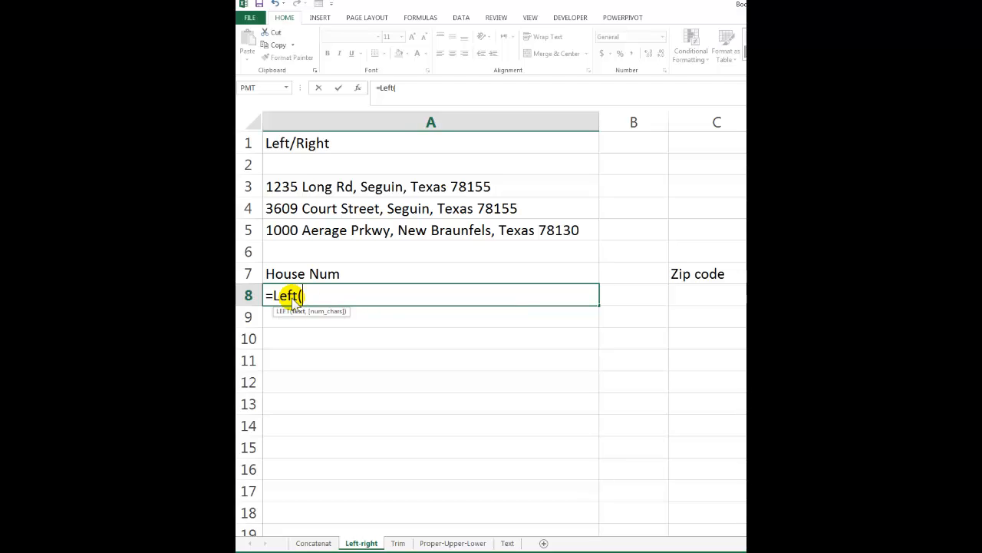
left_click(296, 188)
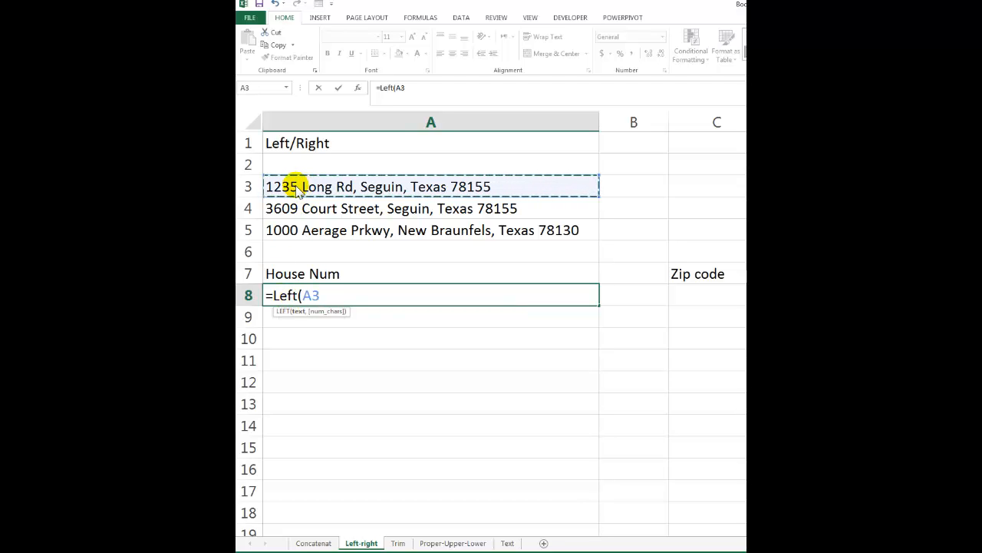
type(",")
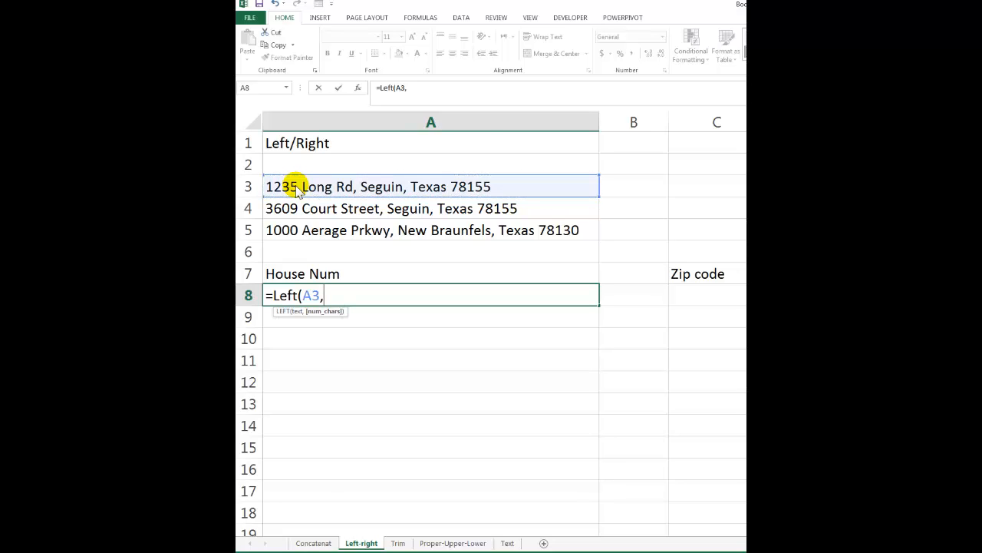
type("4)")
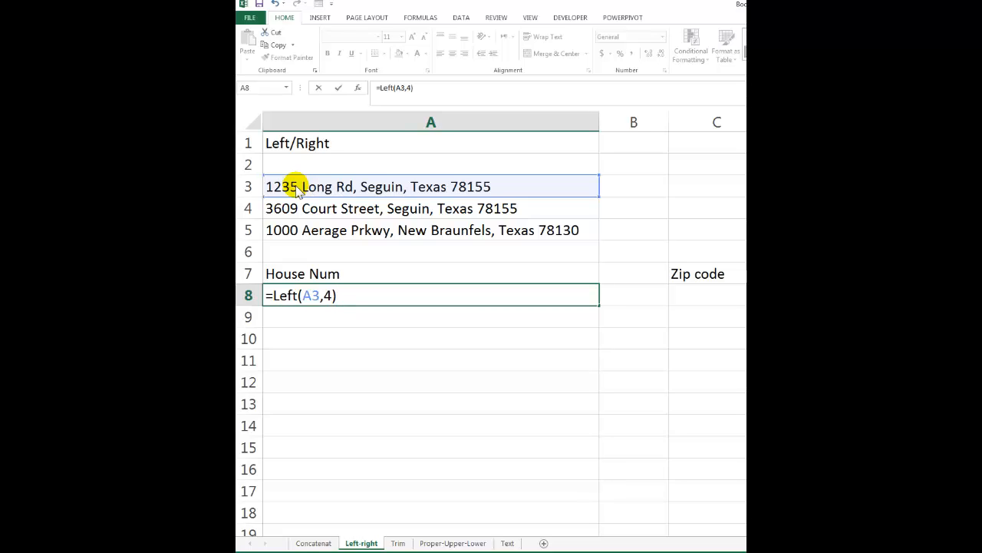
key("Return")
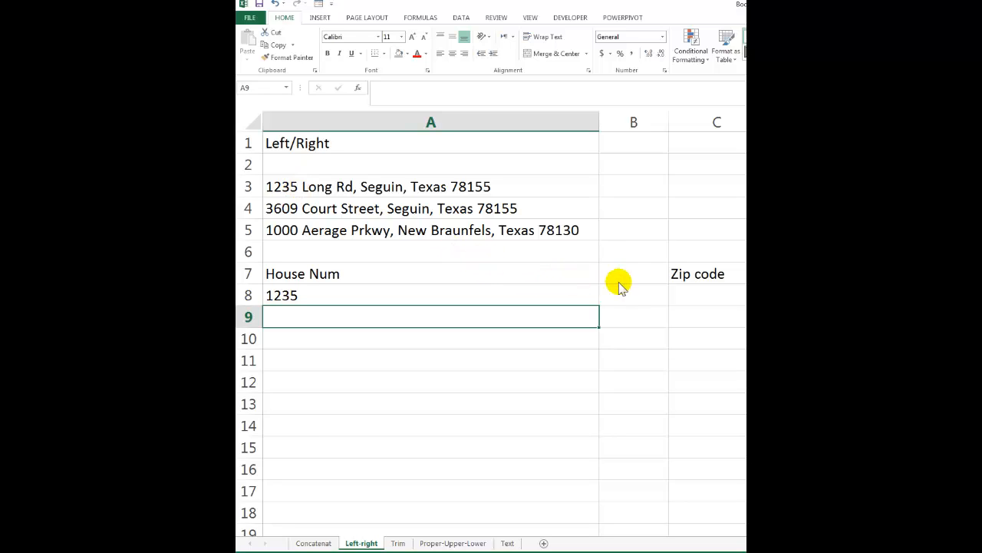
Enter =RIGHT(A3,5) in C8 under Zip code to extract the first address's zip code
left_click(683, 316)
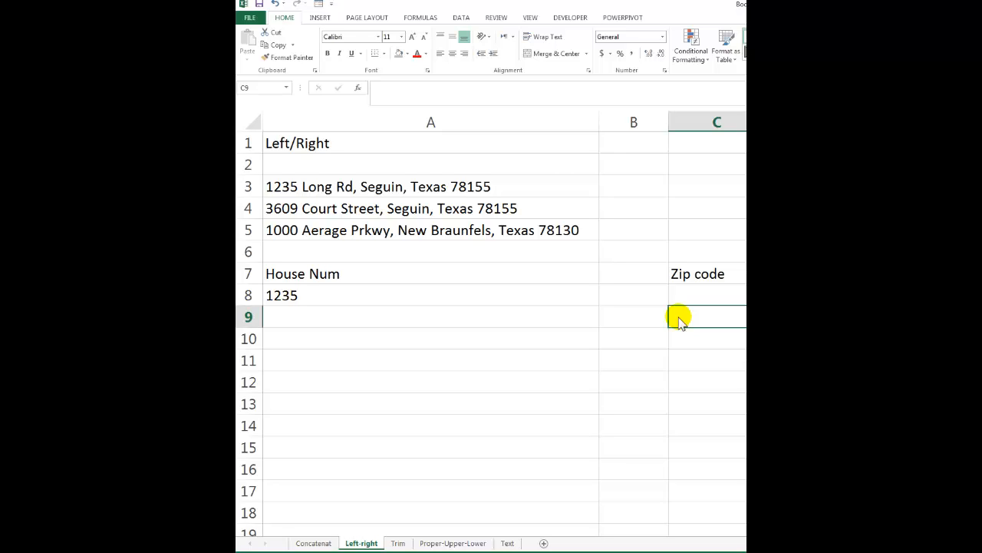
key("Up")
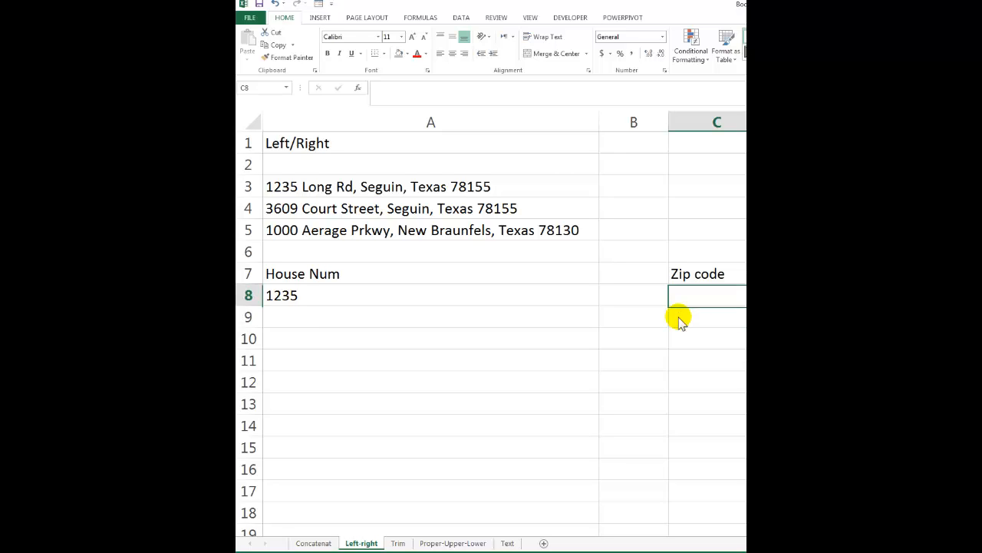
type("=Lef")
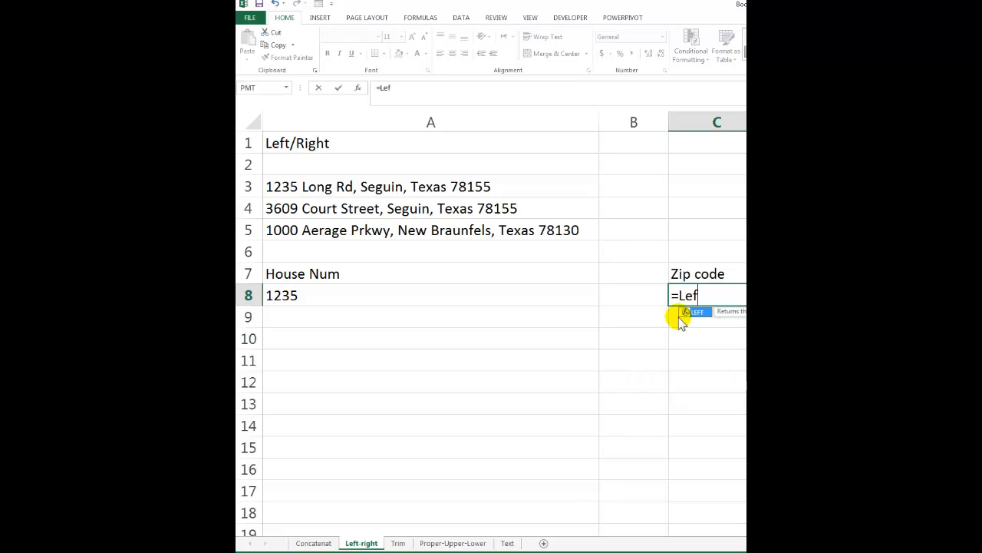
key("BackSpace")
key("BackSpace")
key("BackSpace")
type("right(")
left_click(459, 192)
type(",")
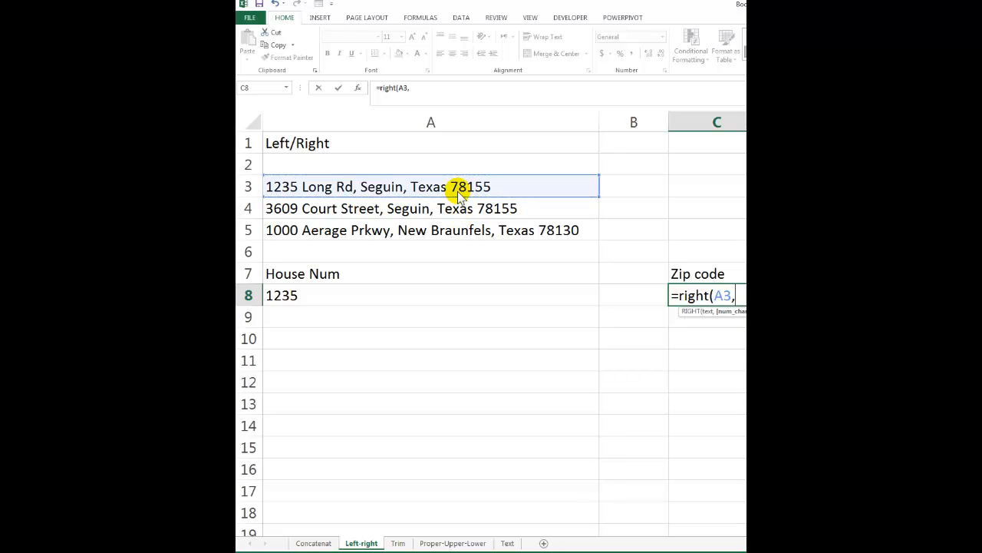
type("5)")
key("Return")
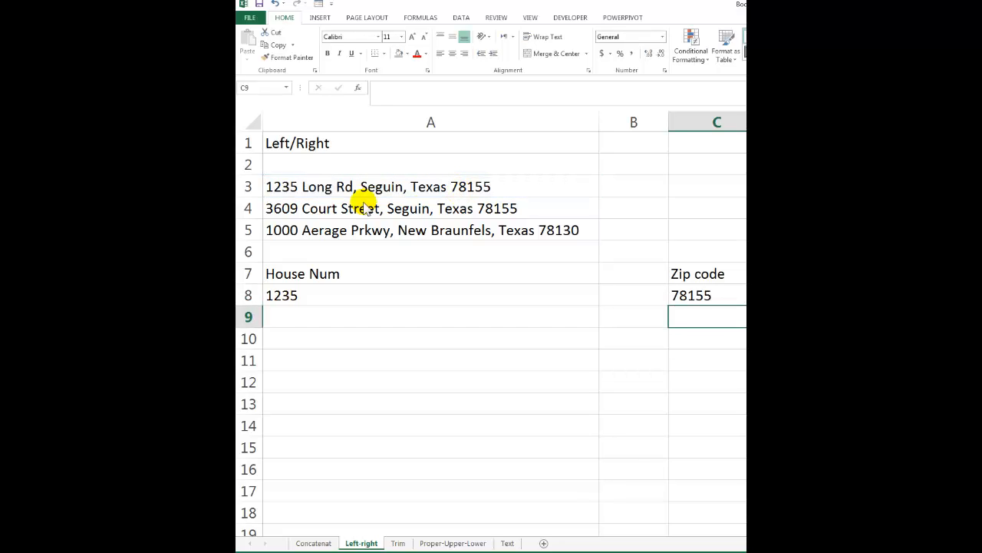
Fill the LEFT formula from A8 down through A10 and the RIGHT formula from C8 down through C10
left_click(401, 298)
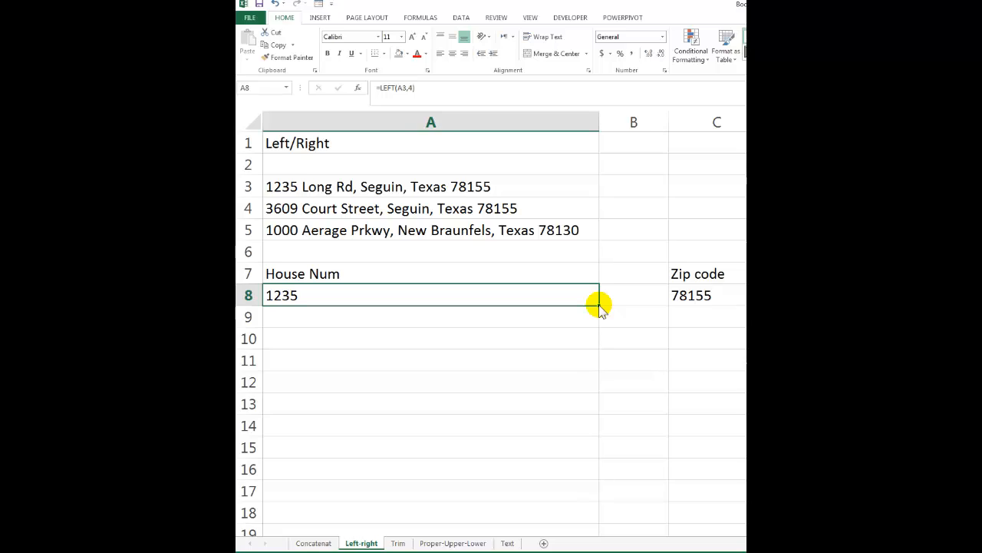
left_click_drag(599, 305, 600, 353)
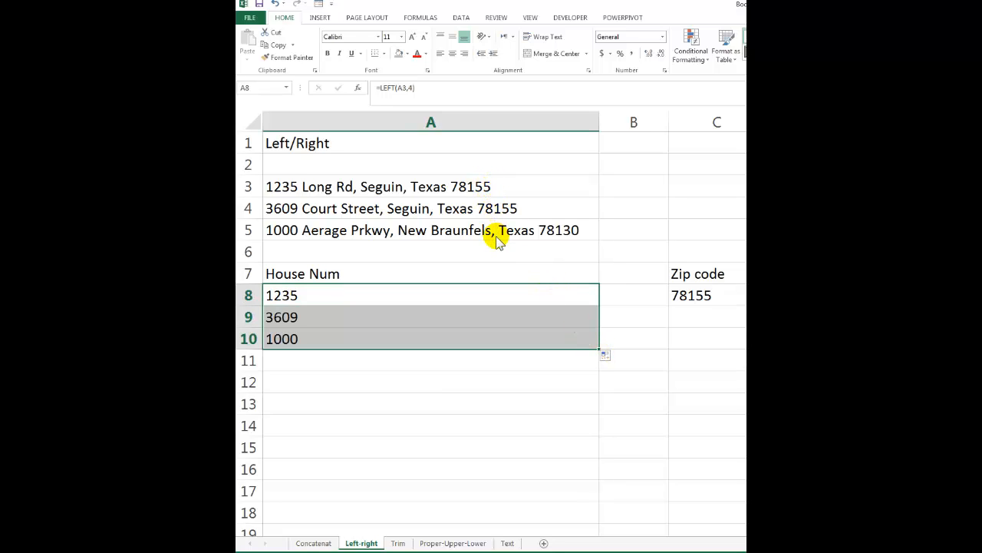
left_click(683, 299)
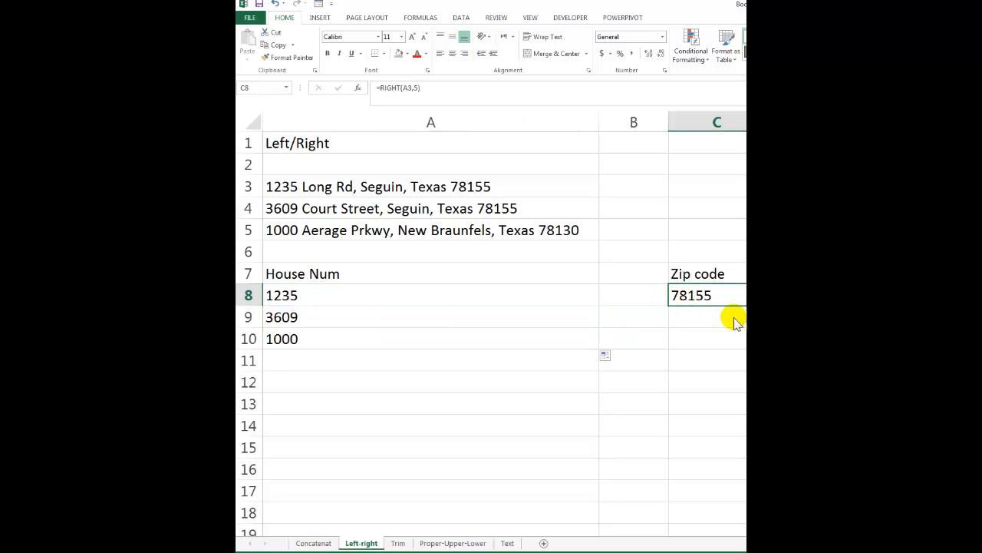
left_click_drag(745, 306, 745, 347)
left_click_drag(500, 294, 494, 340)
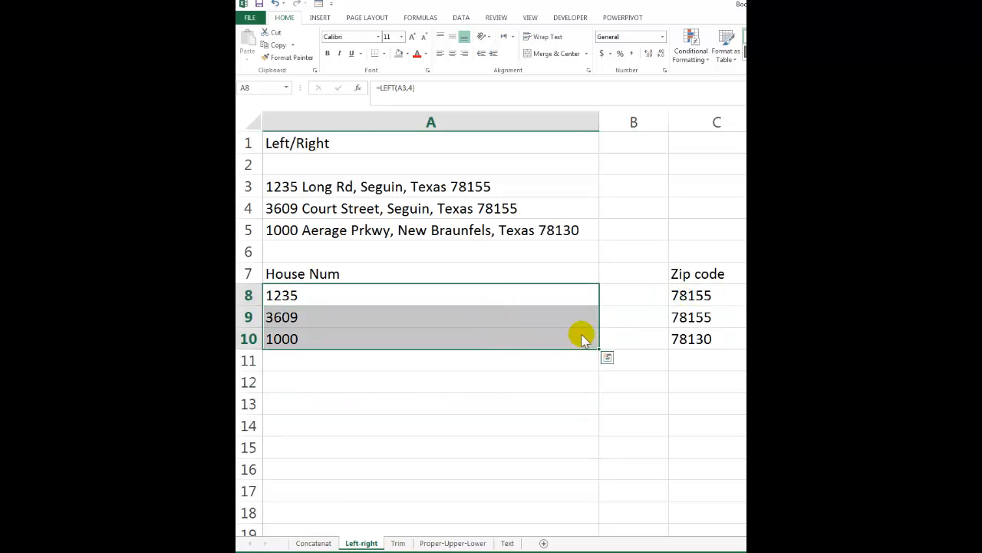
Enter =FIND(",",A3) in A12 to locate the first comma in the address, and fill it down through A14
left_click(313, 388)
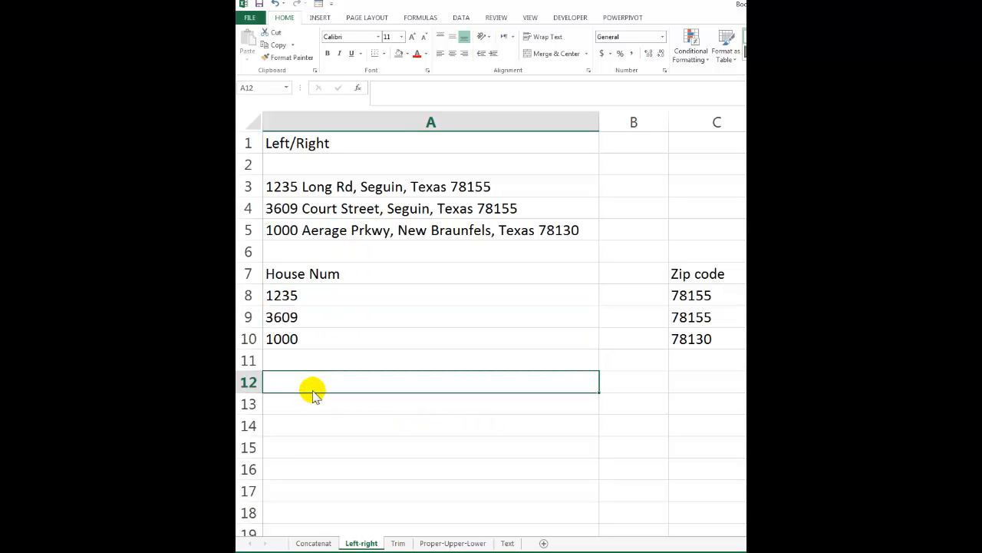
left_click(357, 193)
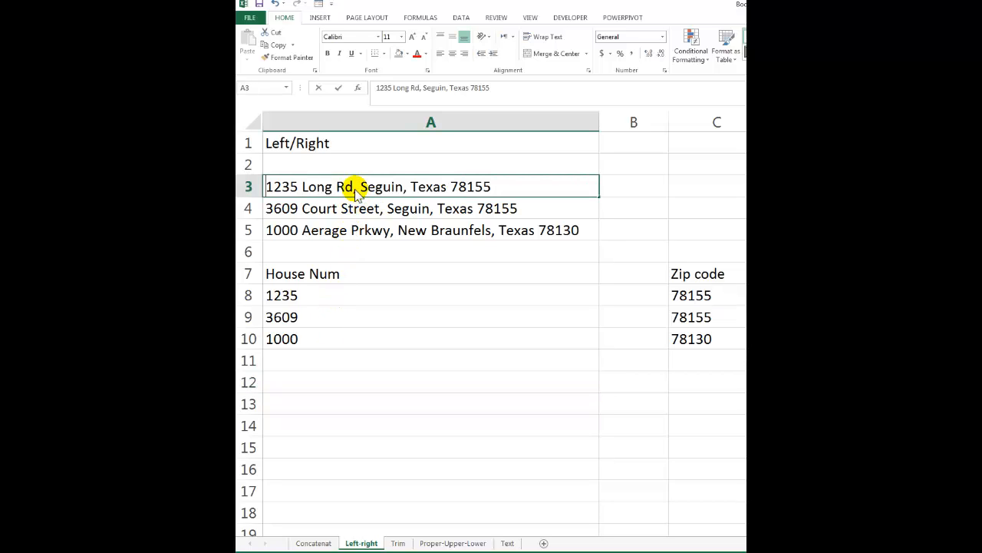
double_click(357, 192)
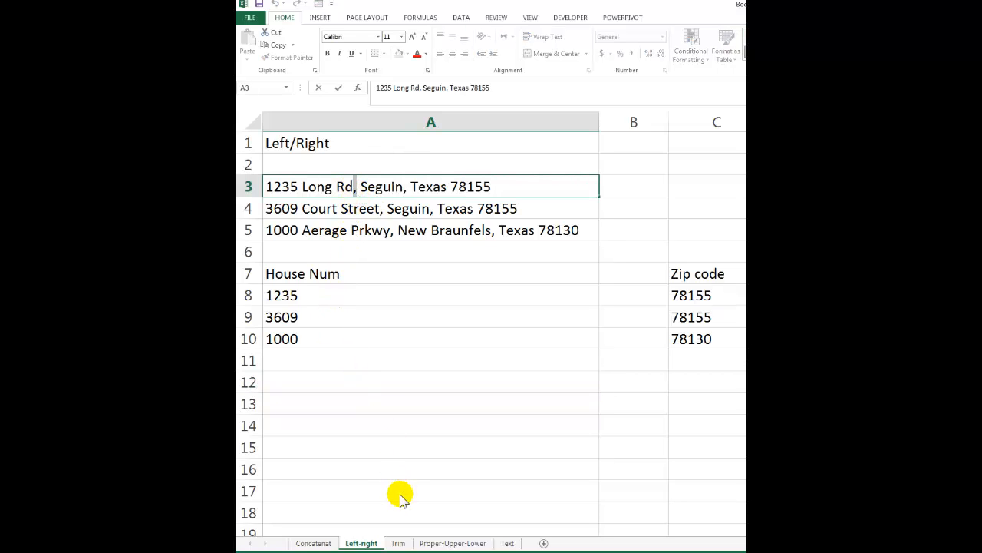
left_click(315, 385)
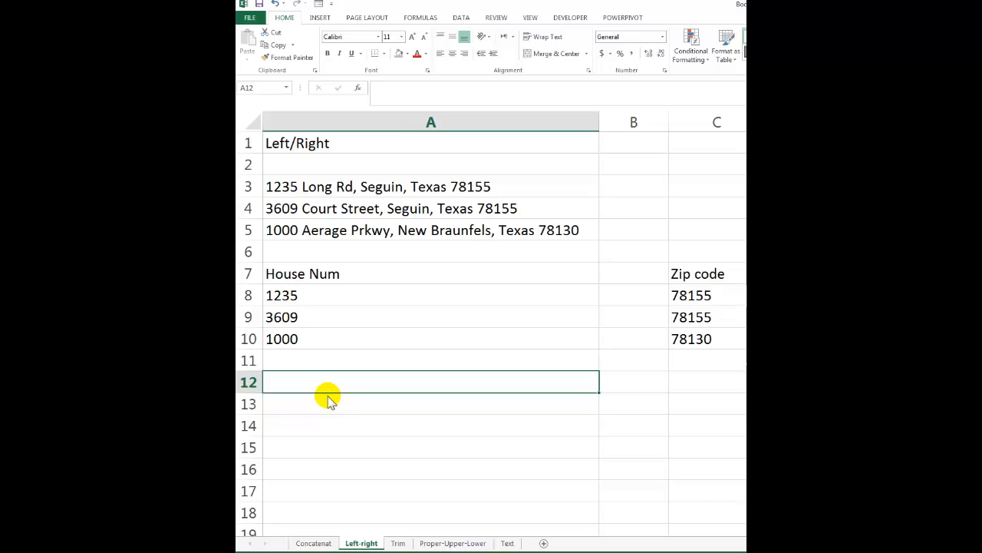
type("=find(")
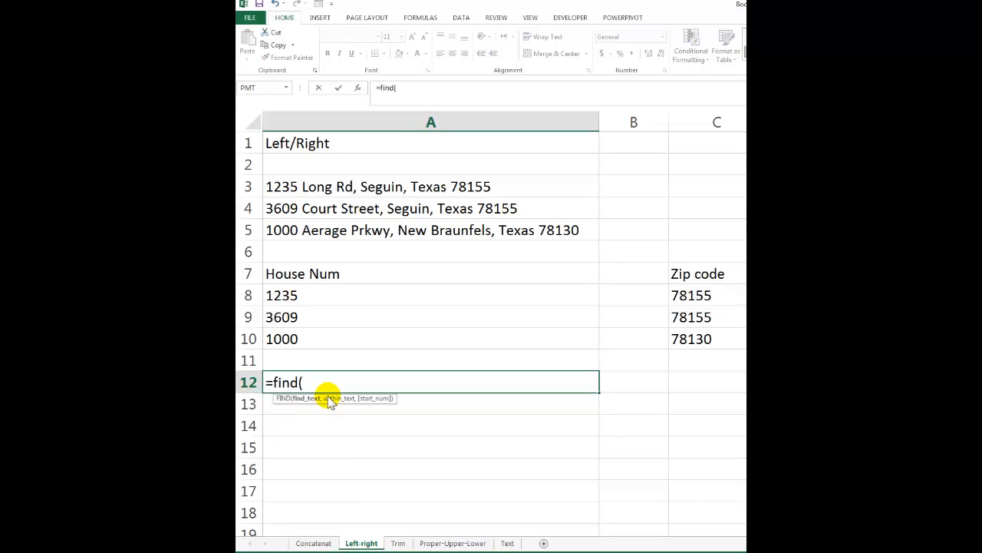
type("\",\",")
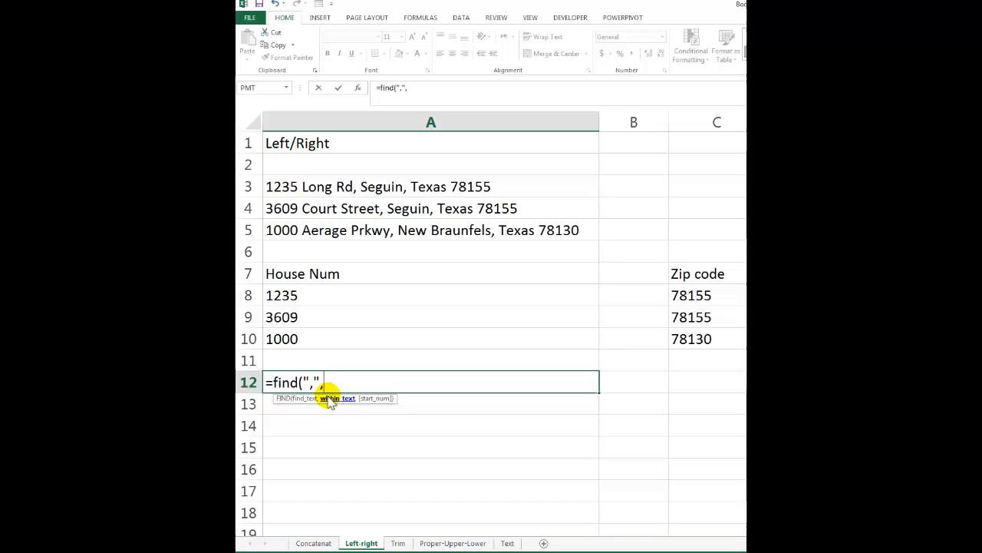
left_click(414, 189)
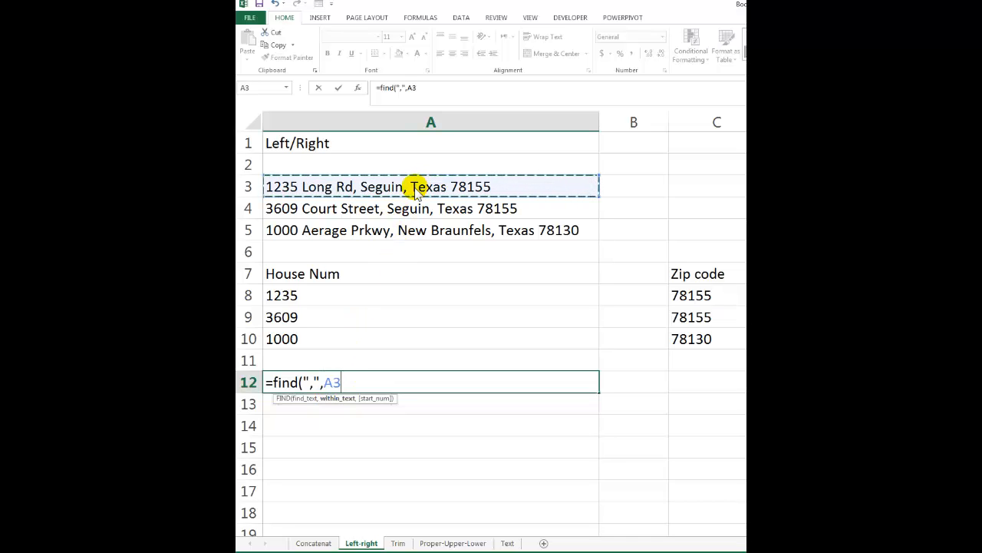
type(")")
key("Return")
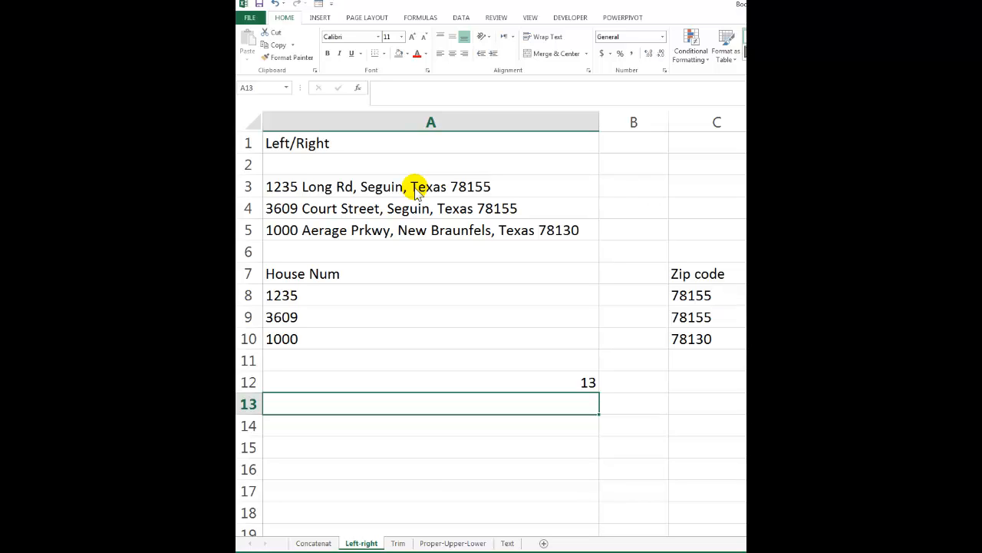
left_click(572, 386)
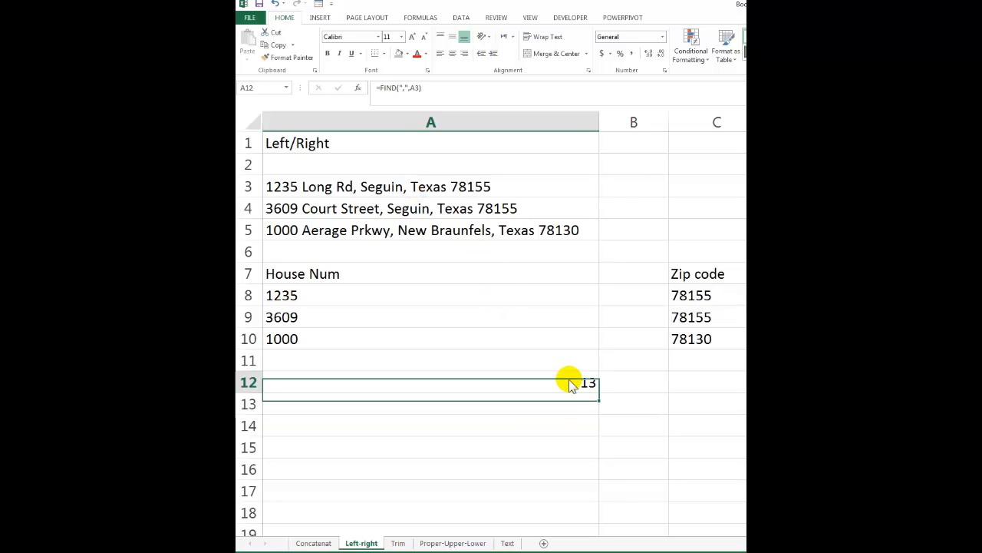
left_click_drag(597, 392, 593, 434)
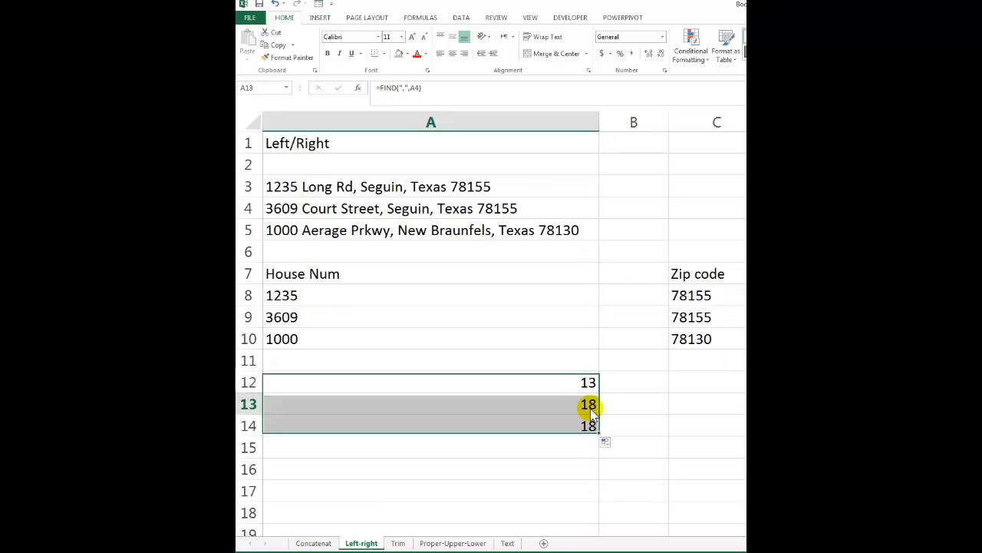
Check the FIND formulas in A13 and A14, and change the street name in the A5 address to Avery
left_click(590, 405)
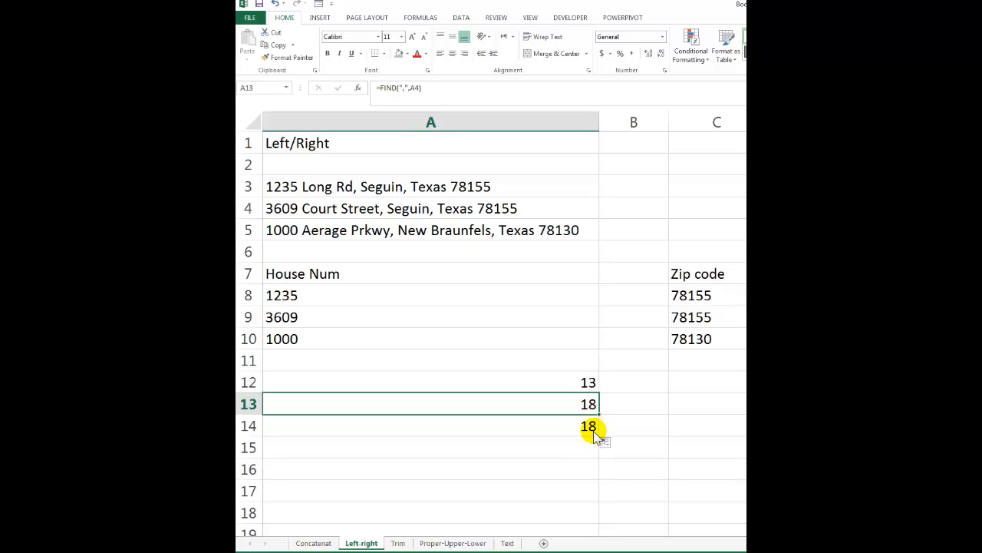
left_click(590, 429)
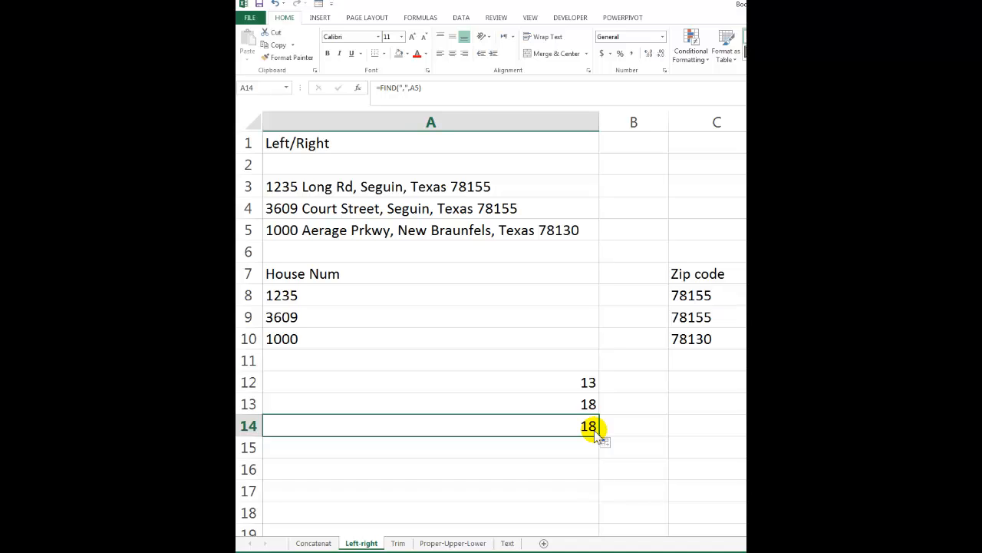
left_click(345, 234)
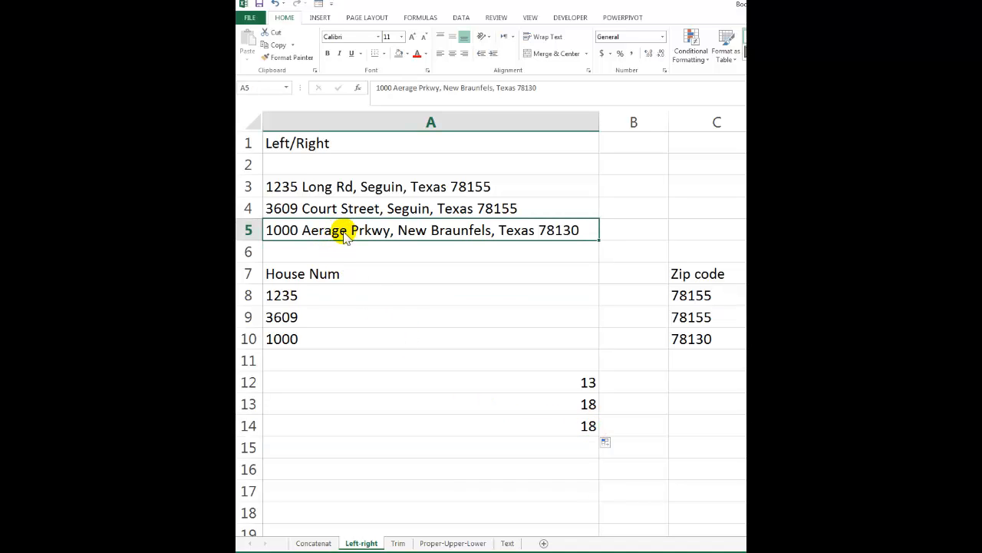
double_click(347, 234)
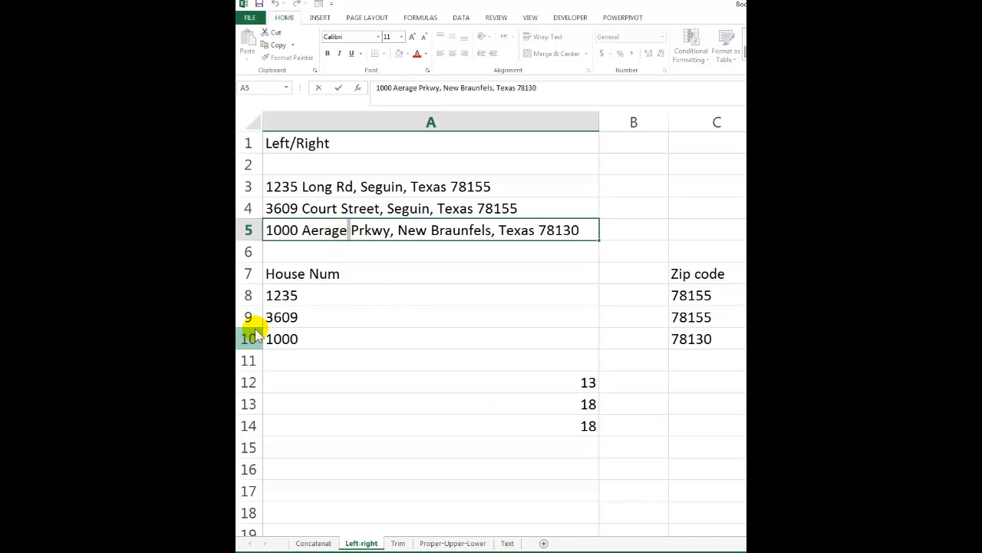
key("BackSpace")
key("BackSpace")
key("BackSpace")
key("BackSpace")
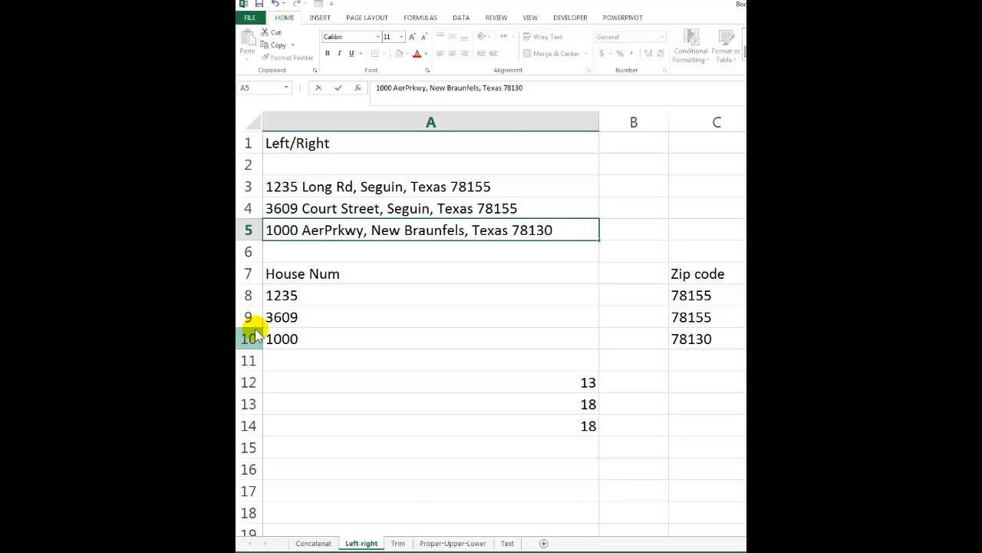
key("BackSpace")
key("BackSpace")
type("very")
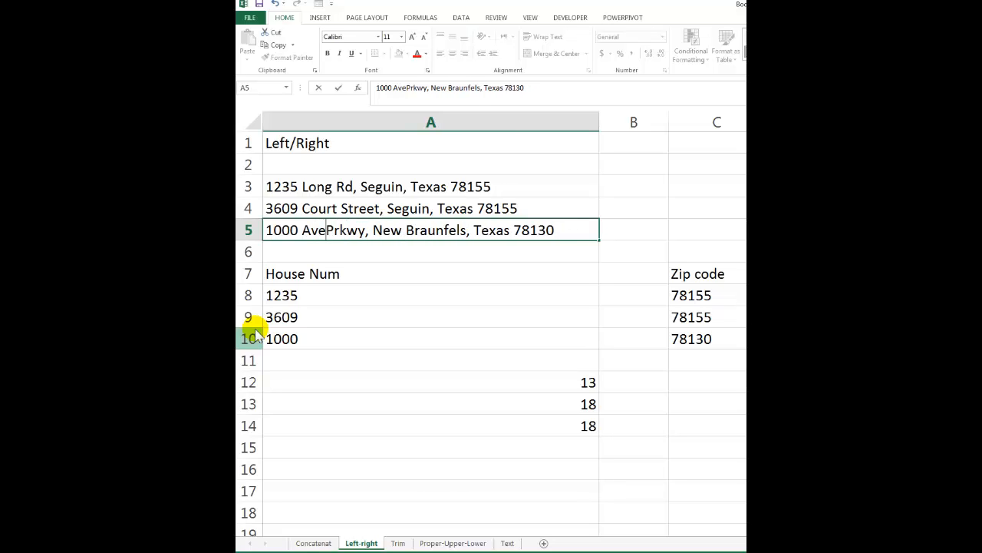
left_click(443, 442)
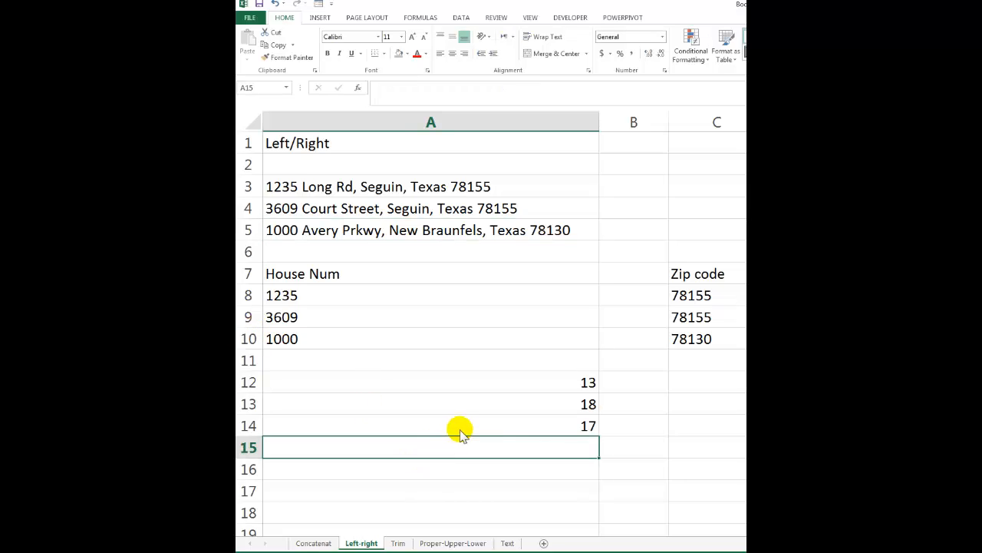
left_click(587, 429)
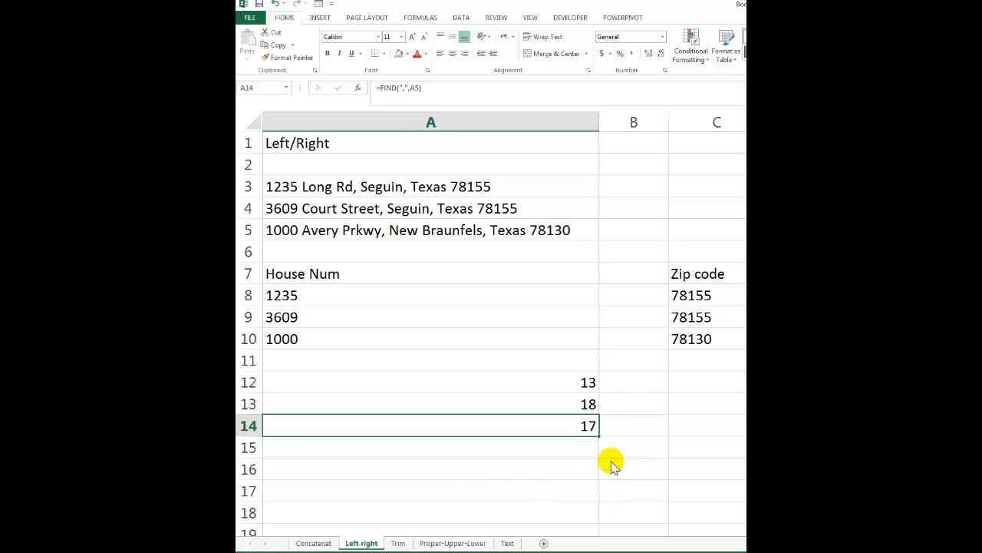
Enter =LEFT(A3,A12-1) in C12 to extract the first street address, and fill it down through C14
left_click(689, 384)
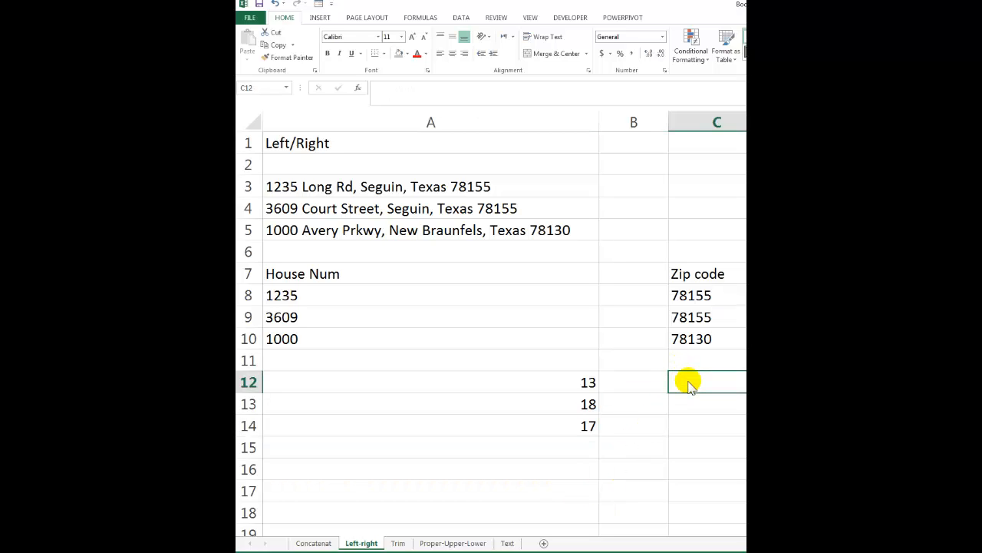
type("=")
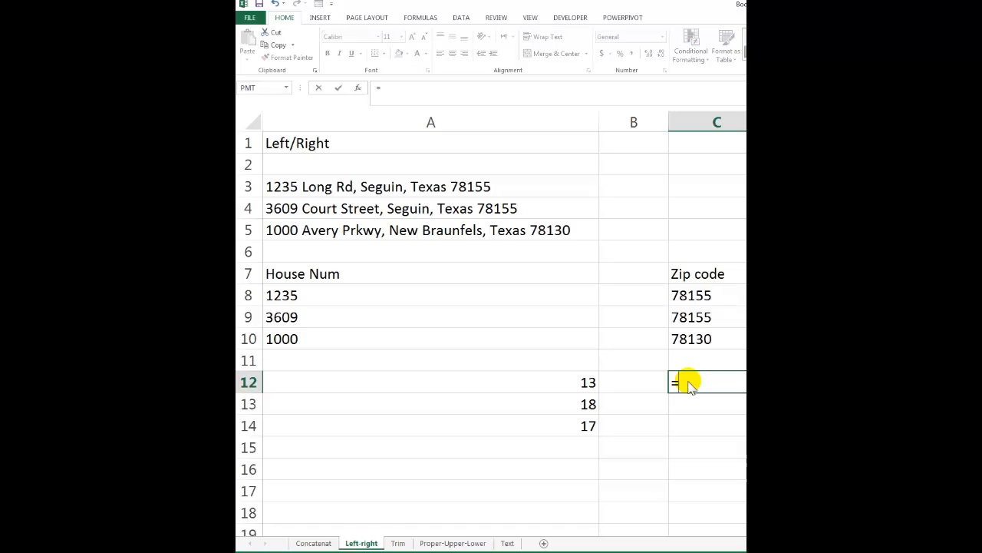
type("left(")
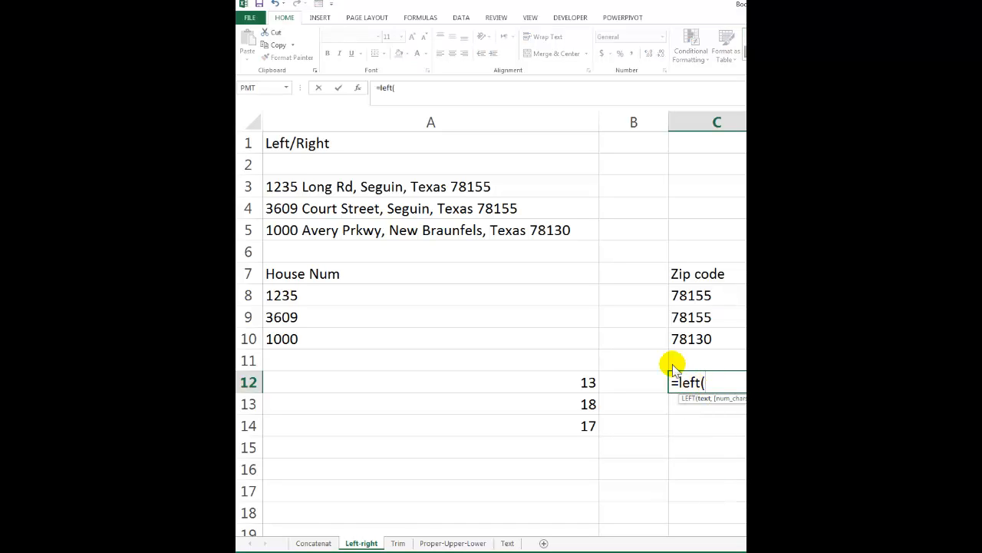
left_click(421, 192)
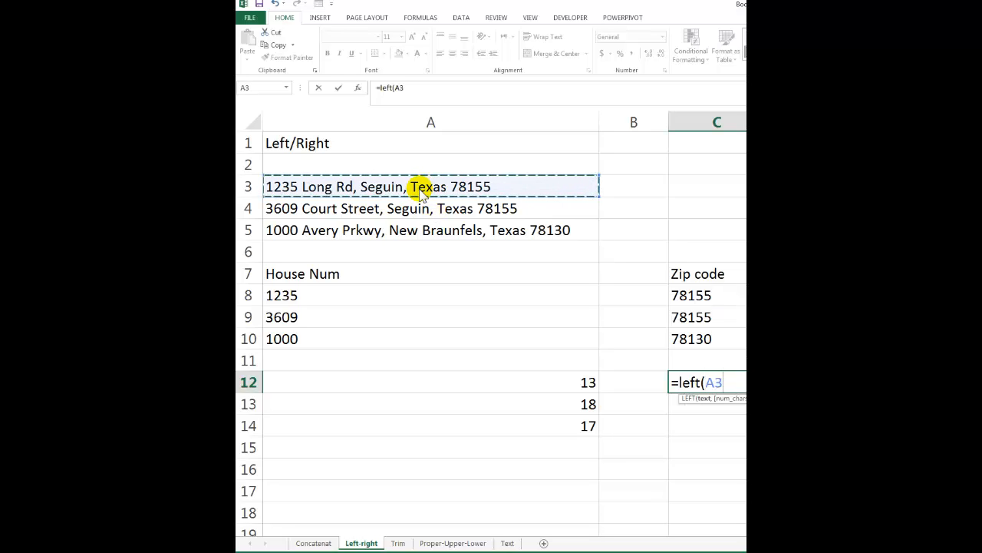
type(",")
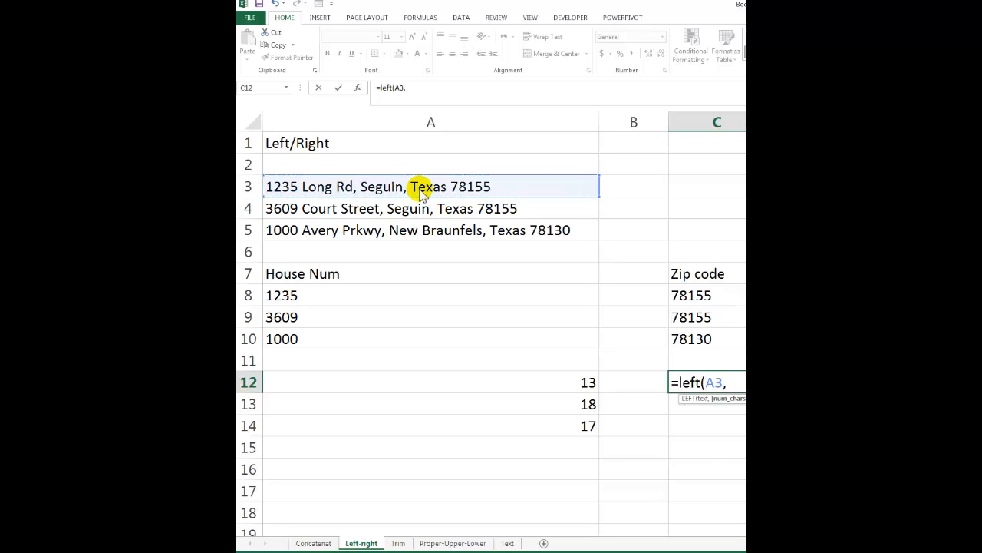
left_click(551, 387)
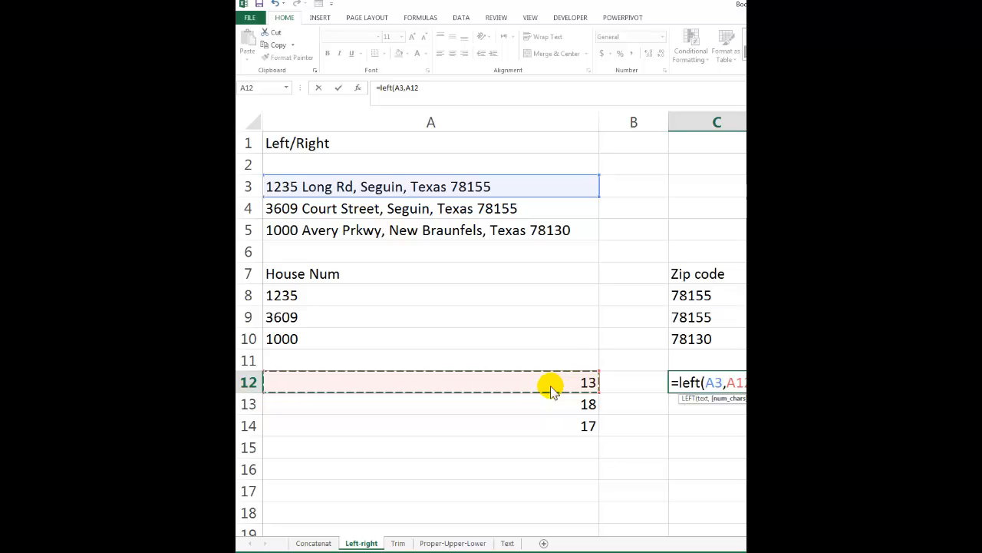
type("-")
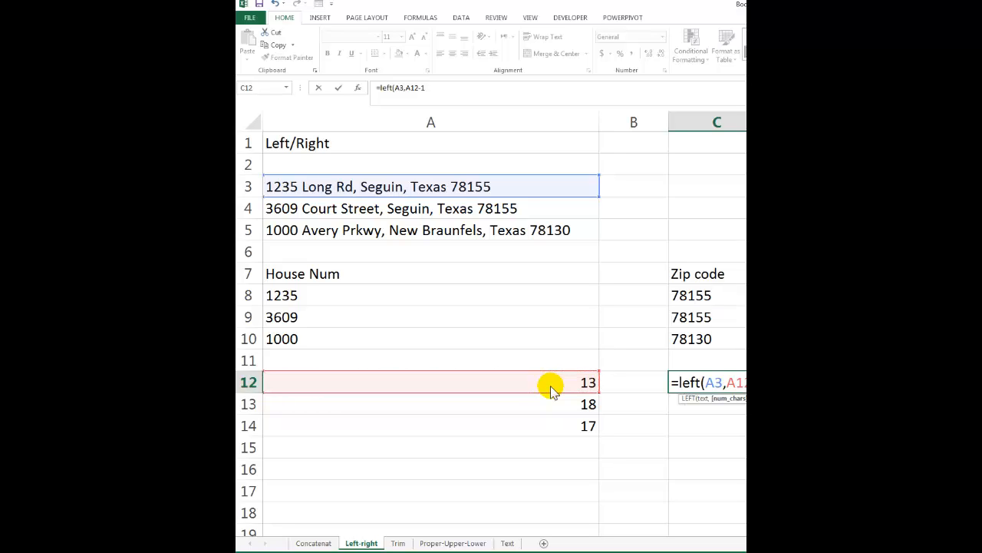
type("1)")
key("Return")
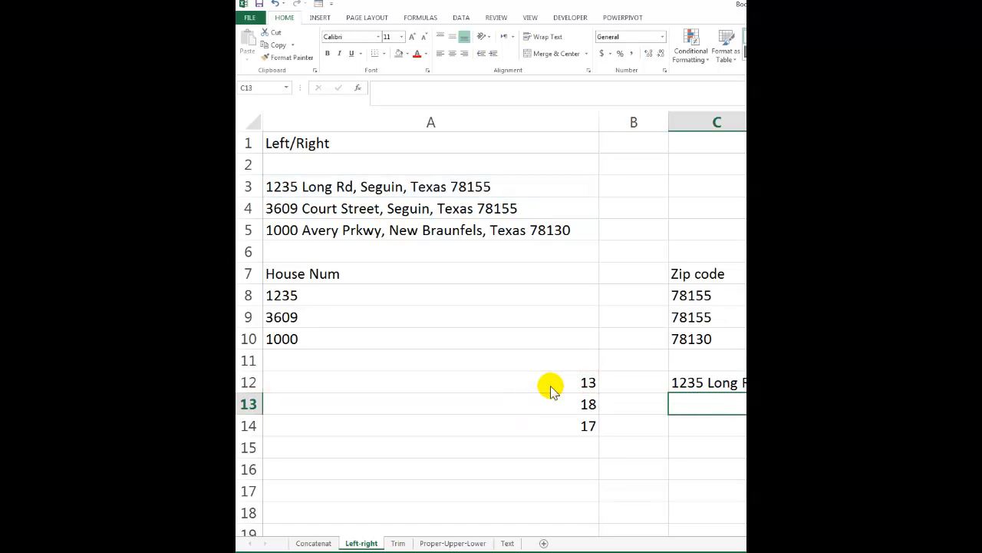
left_click(739, 383)
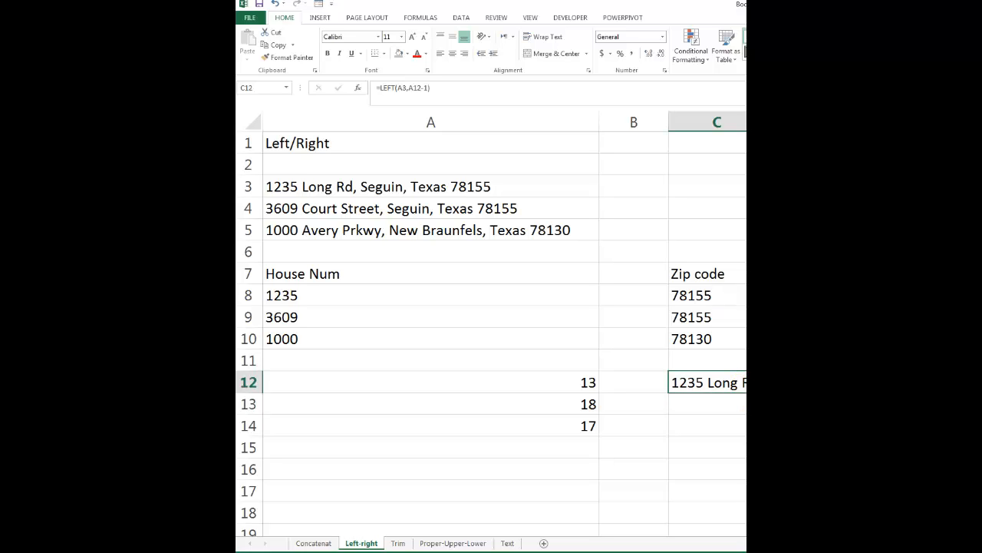
left_click_drag(744, 392, 745, 434)
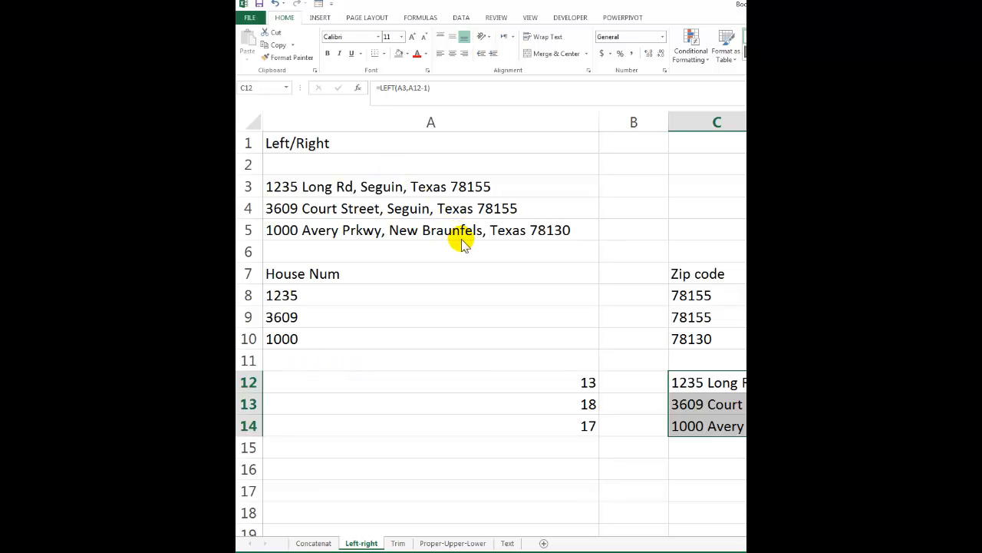
Clear the existing TRIM results from B4:B6 on the Trim sheet
left_click(398, 542)
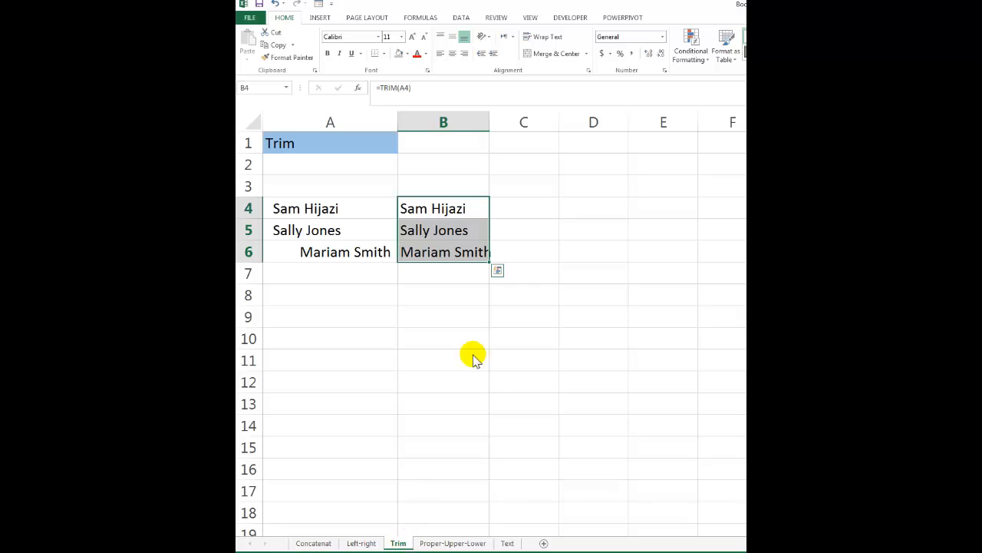
left_click_drag(455, 209, 451, 255)
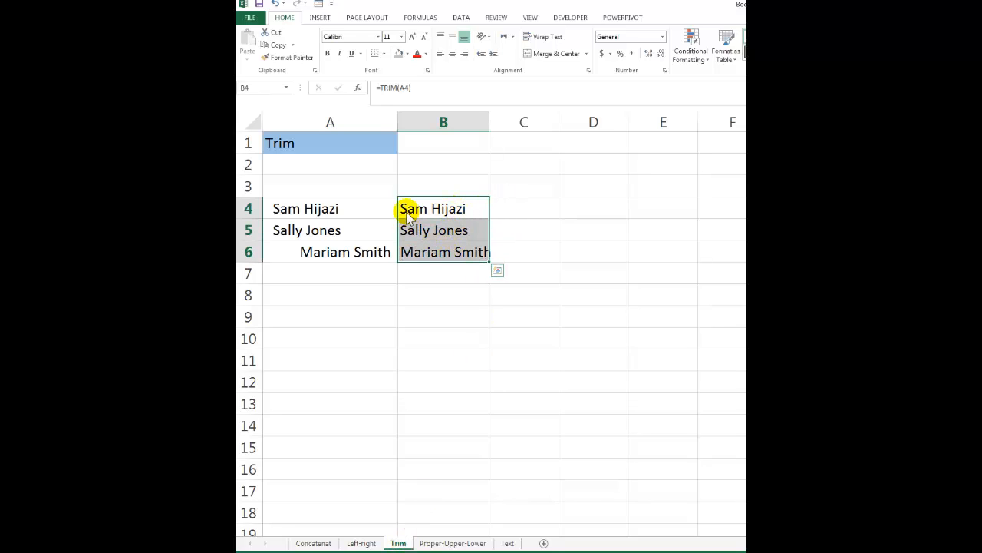
left_click(458, 215)
left_click_drag(457, 217, 458, 255)
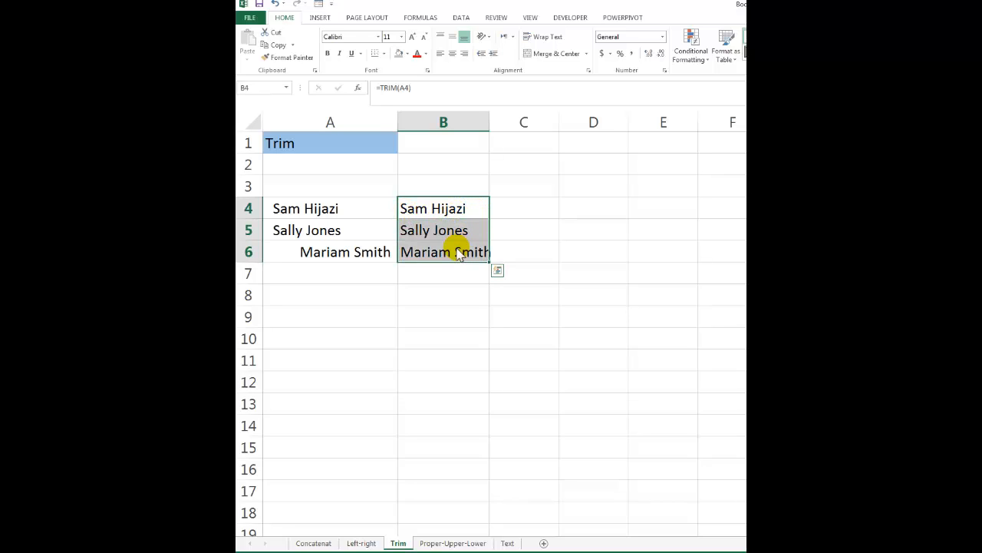
key("Delete")
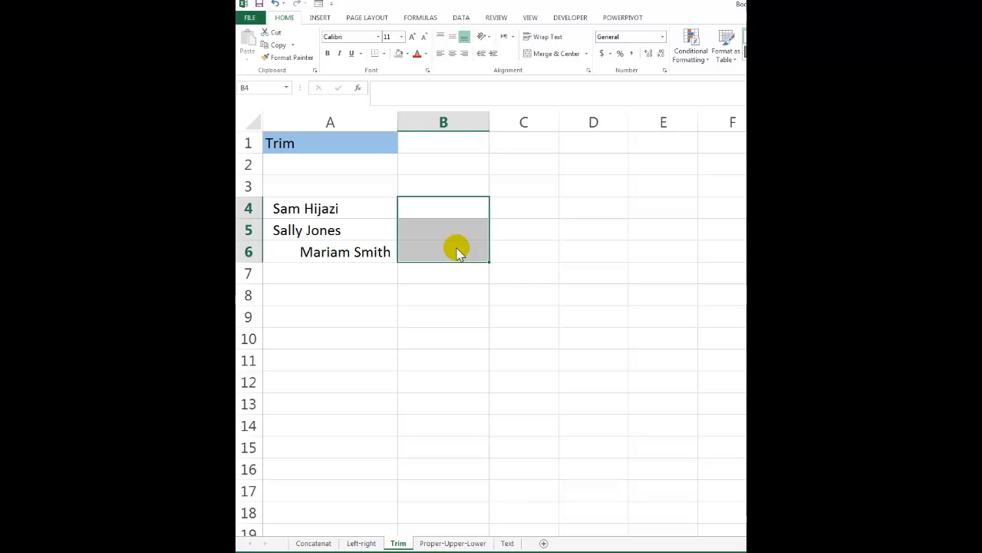
Enter =TRIM(A4) in B4 to remove the extra spaces from the first name
key("Up")
key("Down")
type("=")
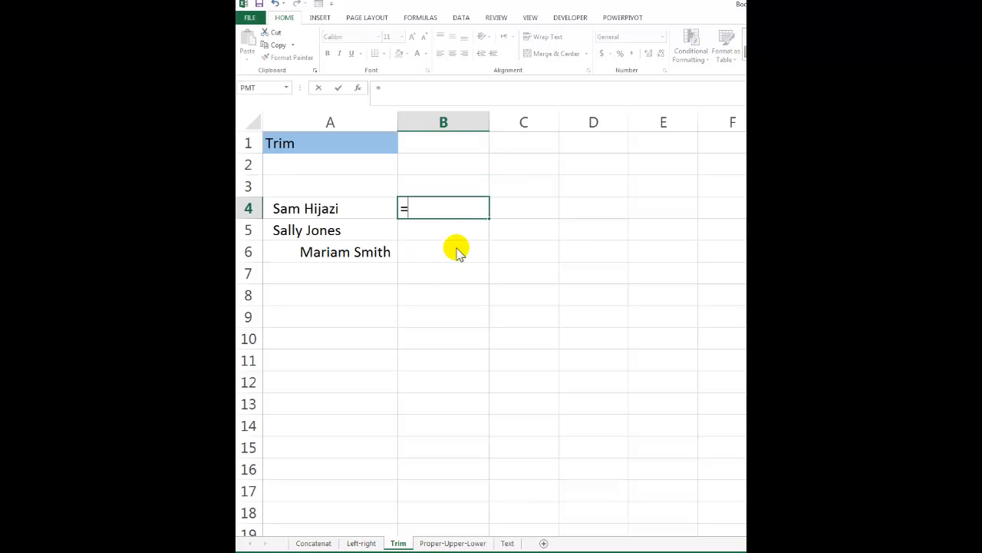
type("trim(")
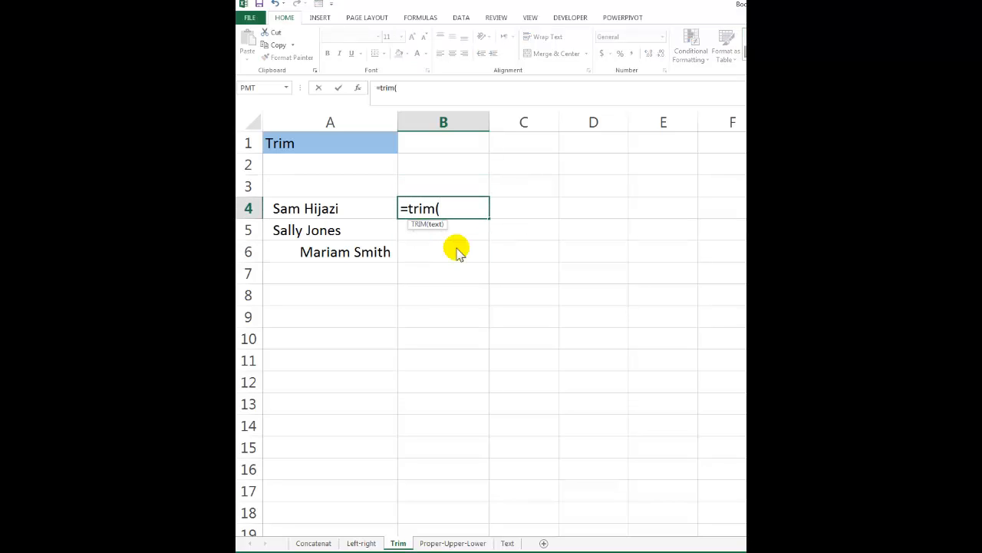
left_click(341, 213)
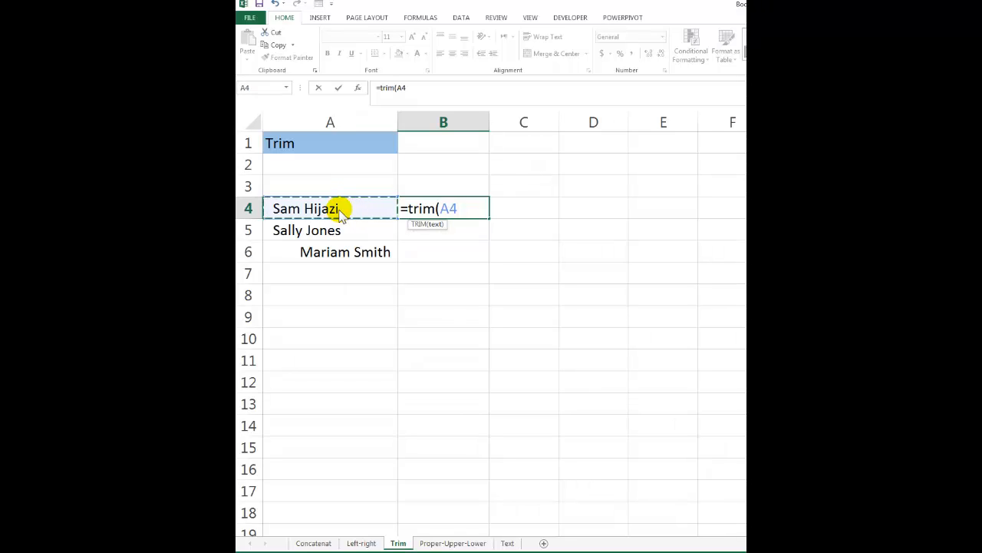
type(")")
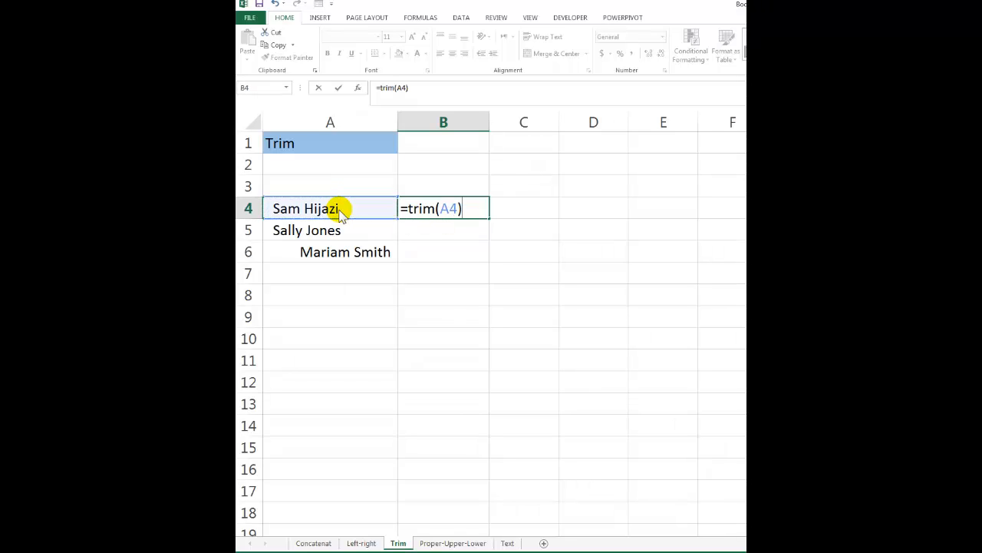
key("Return")
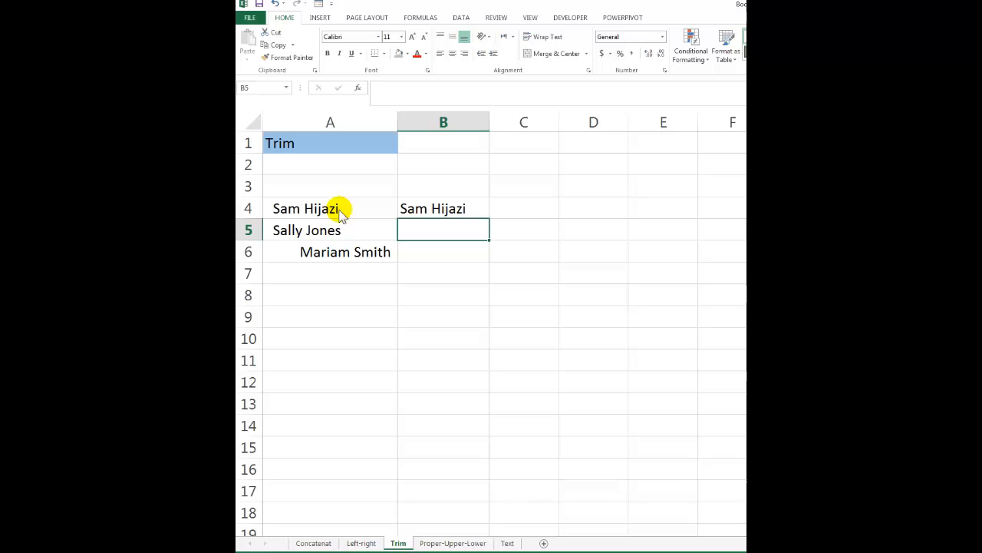
Fill the TRIM formula from B4 down through B6 and autofit column B to its contents
left_click(453, 209)
left_click_drag(489, 219, 485, 261)
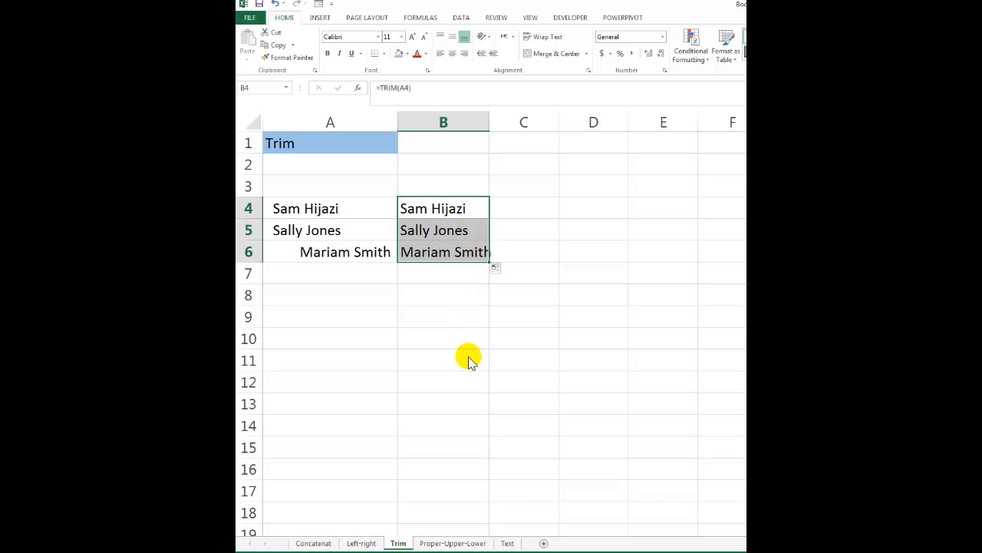
double_click(490, 123)
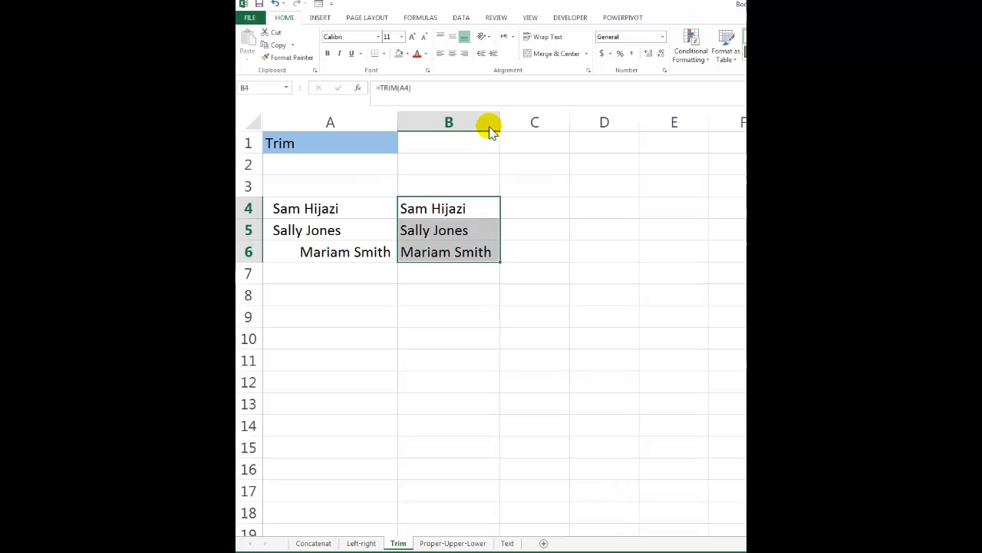
Clear the existing results from B4:B6 on the Proper-Upper-Lower sheet
left_click(464, 543)
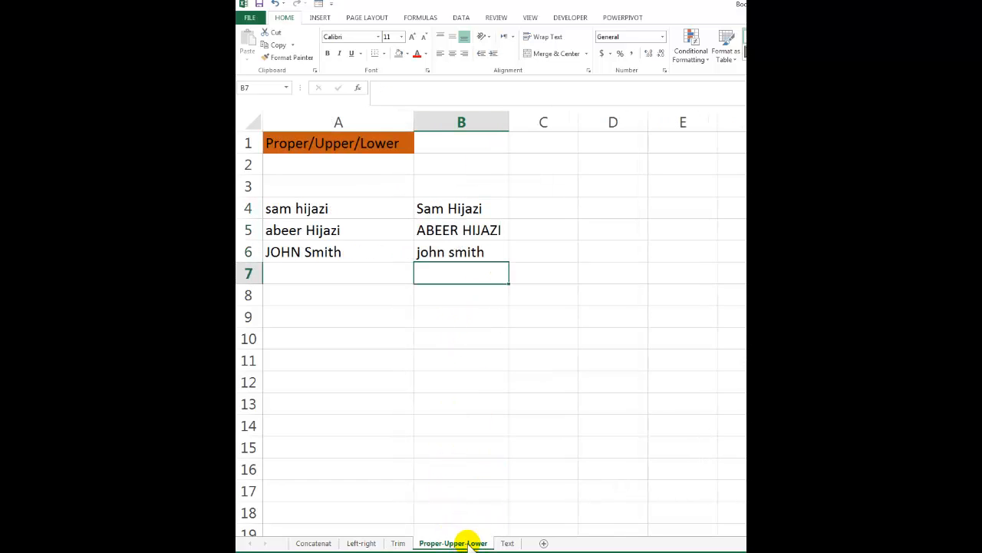
left_click_drag(436, 205, 449, 255)
key("Delete")
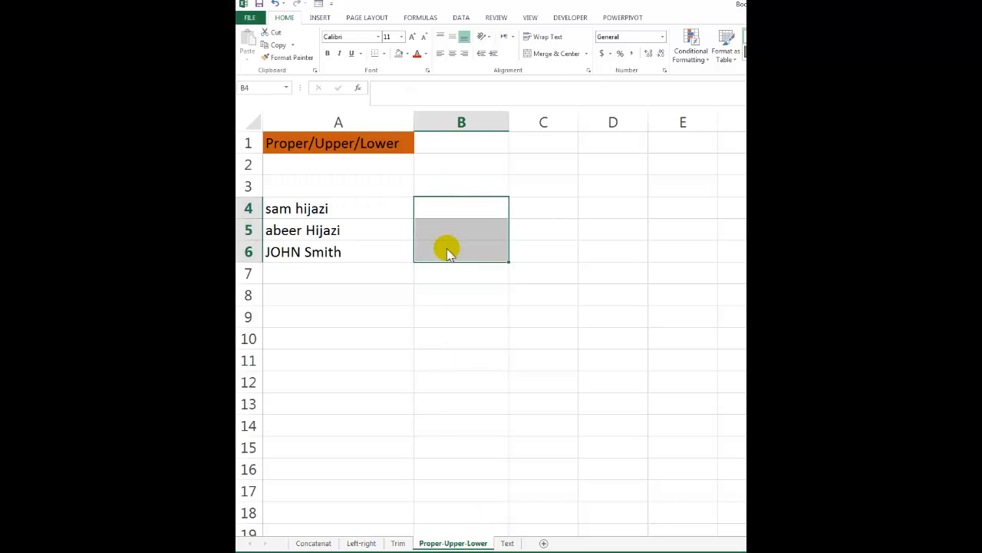
Enter =PROPER(A4) in B4 to convert the first name to proper case
left_click(461, 210)
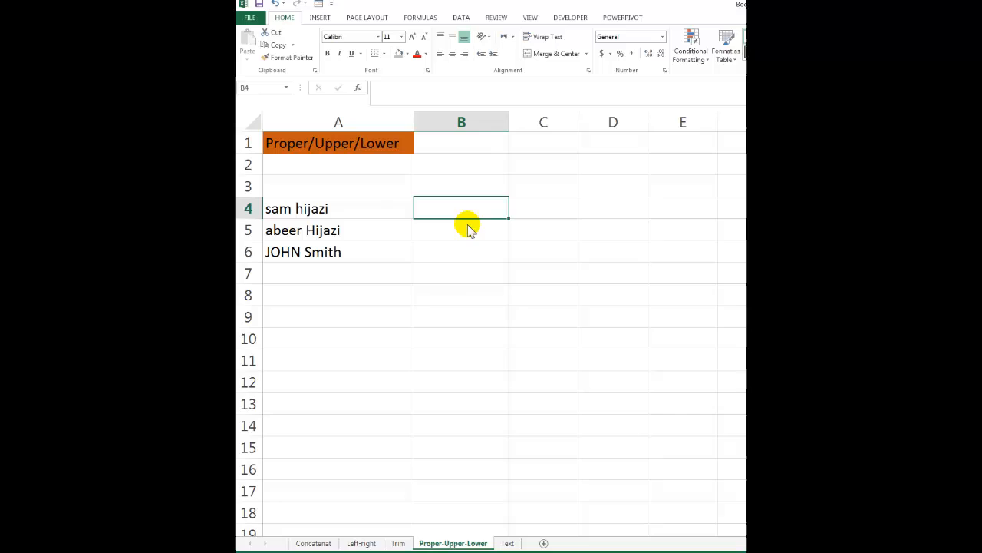
left_click(309, 213)
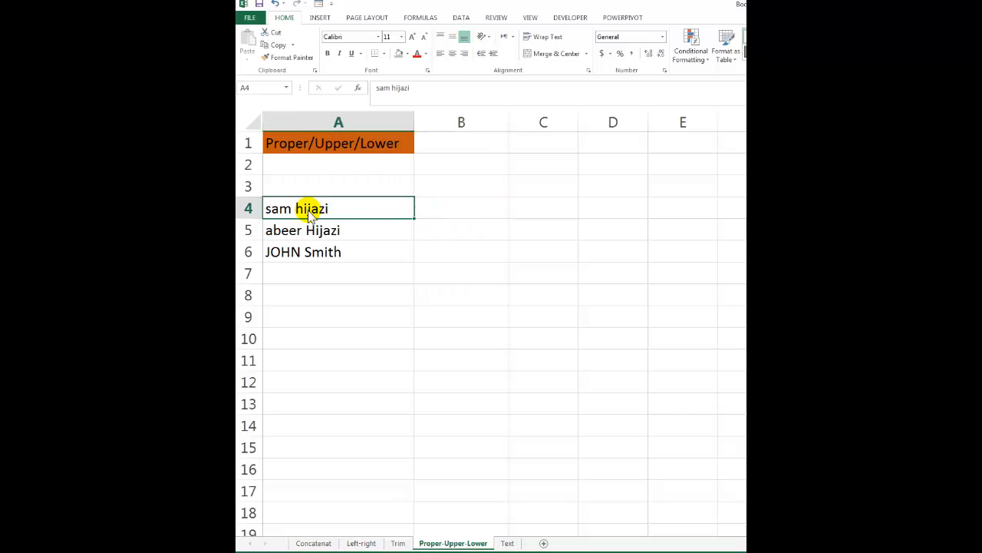
left_click(482, 211)
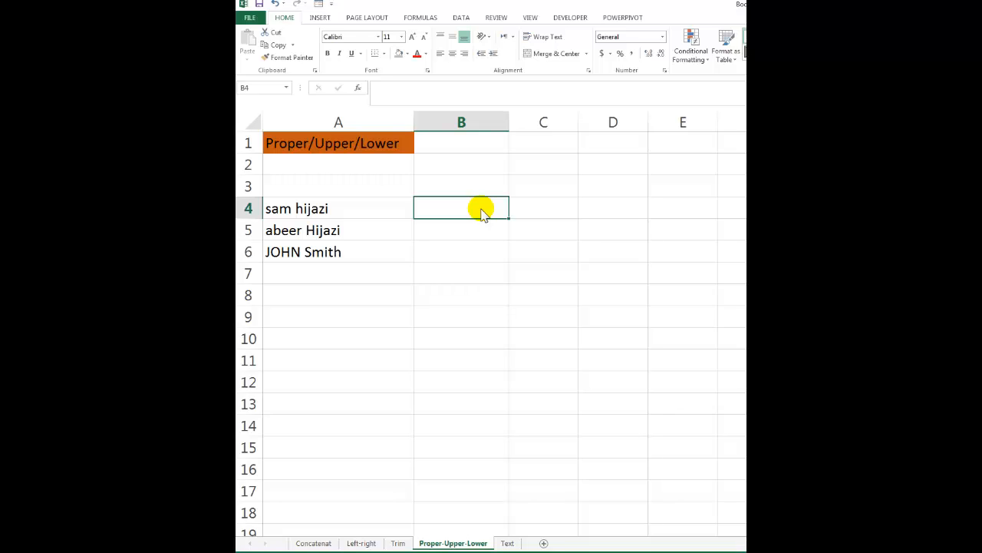
type("=p")
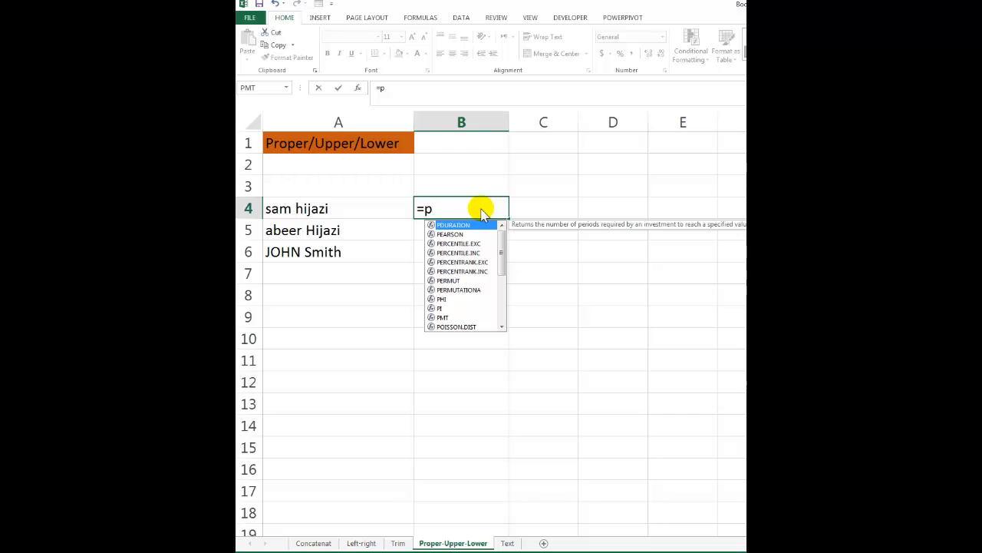
type("roper")
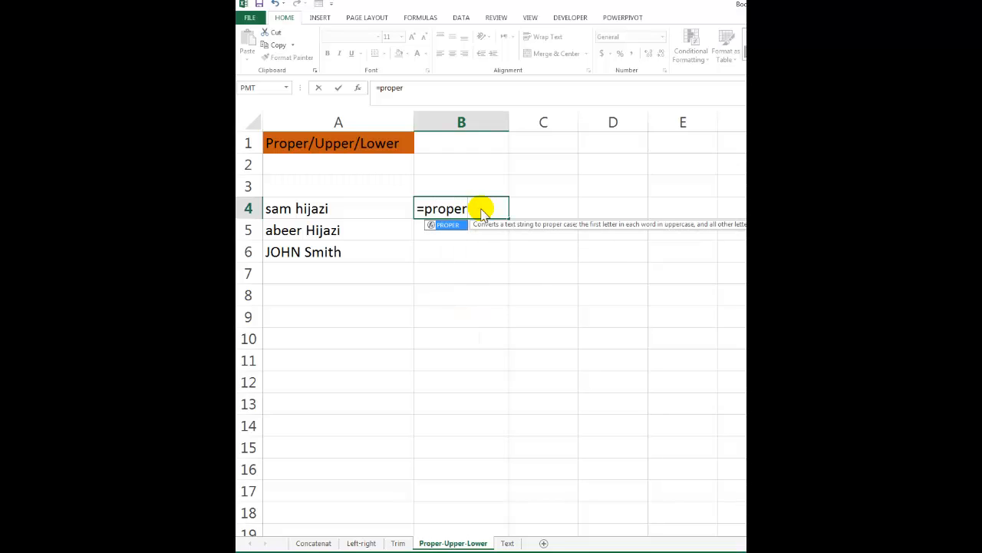
type("(")
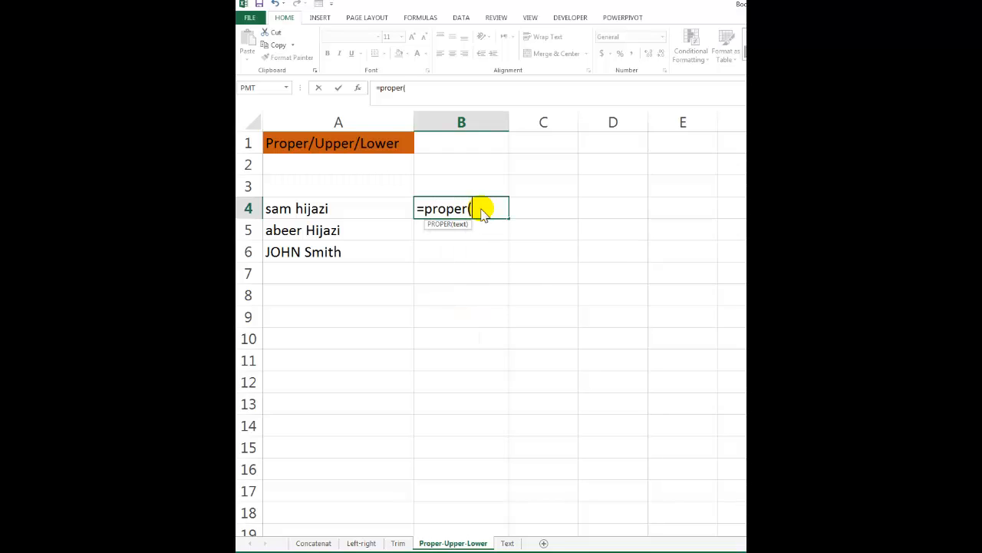
left_click(357, 216)
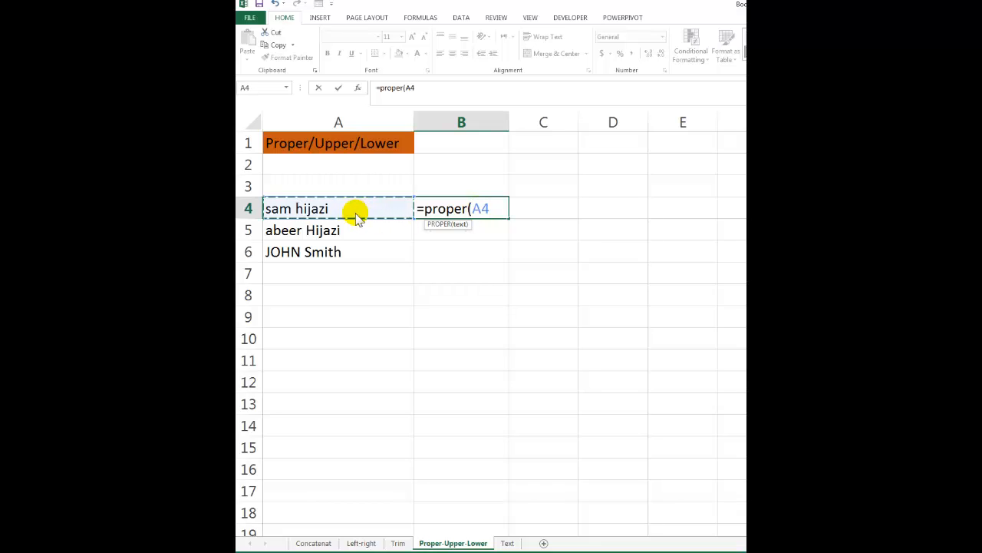
type(")")
key("Return")
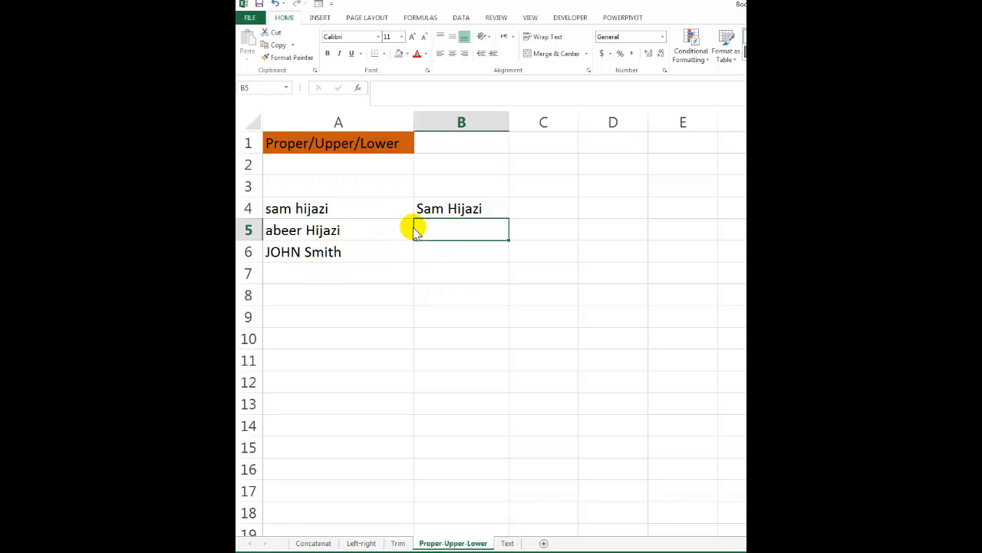
Fill the PROPER formula from B4 down through B6 and undo the fill
left_click(444, 212)
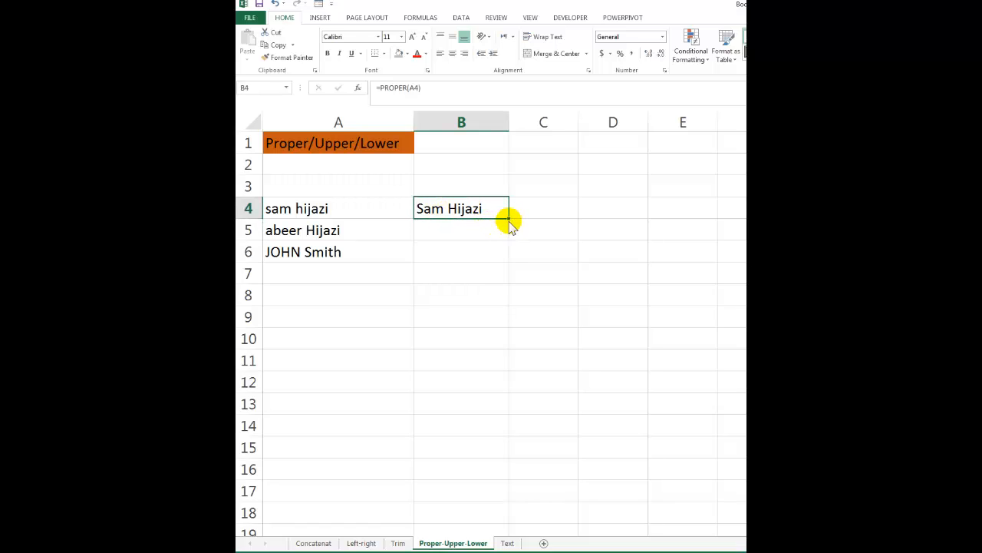
left_click_drag(509, 219, 504, 259)
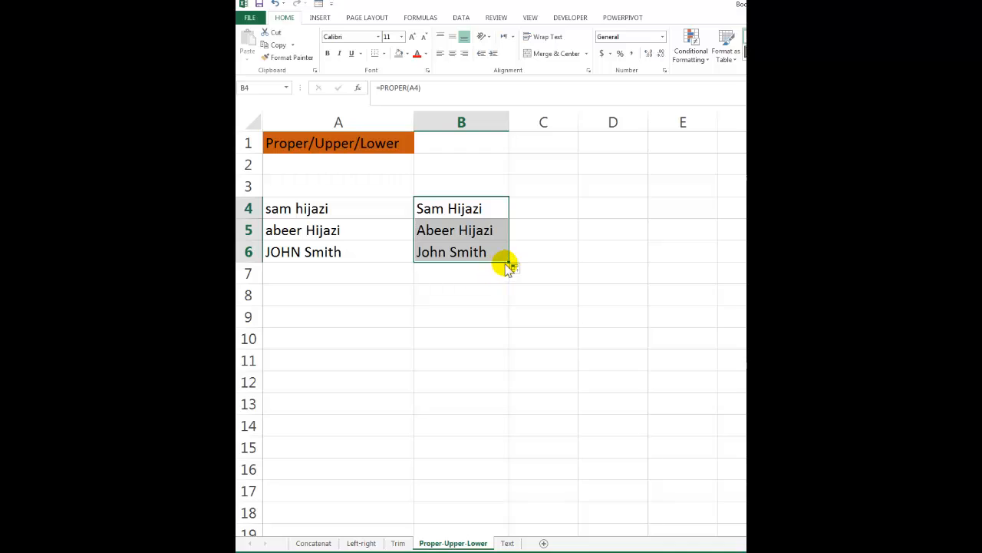
key("ctrl+z")
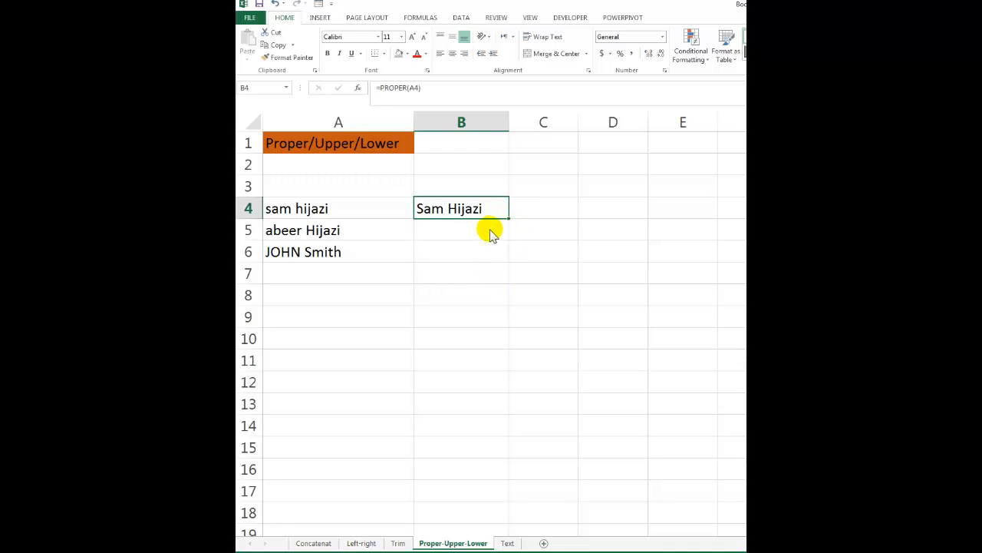
Enter =UPPER(A5) in B5 to convert the second name to uppercase, and check the formula
left_click(485, 230)
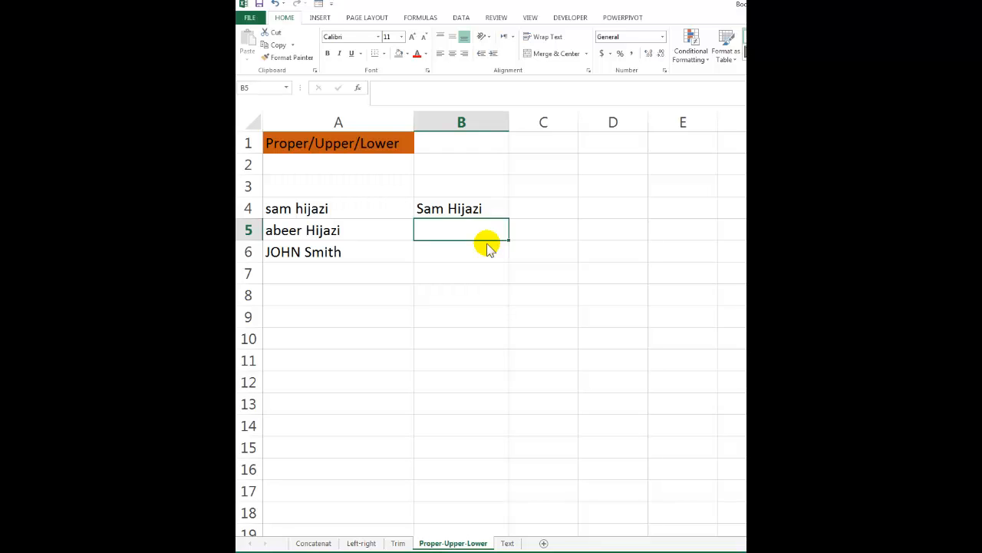
type("=upp")
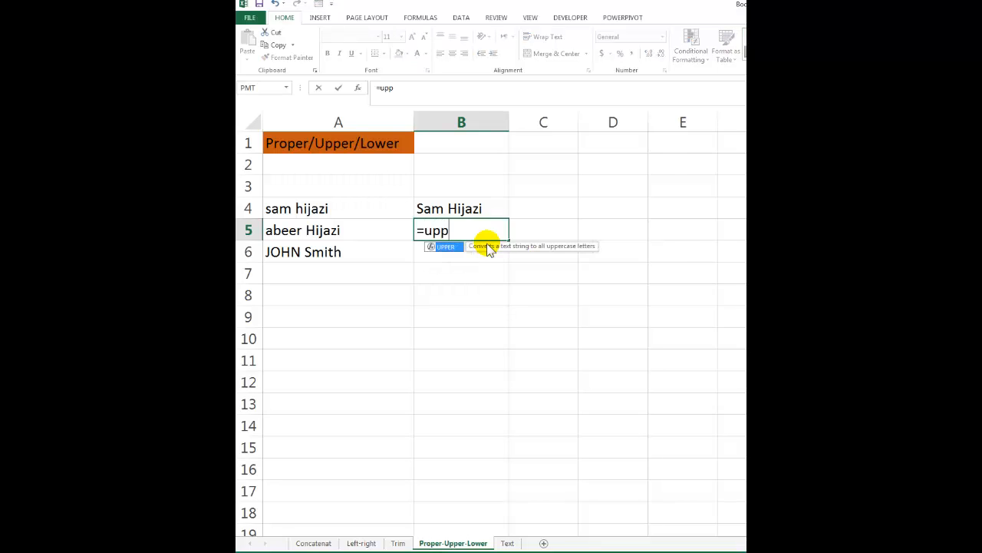
type("er(")
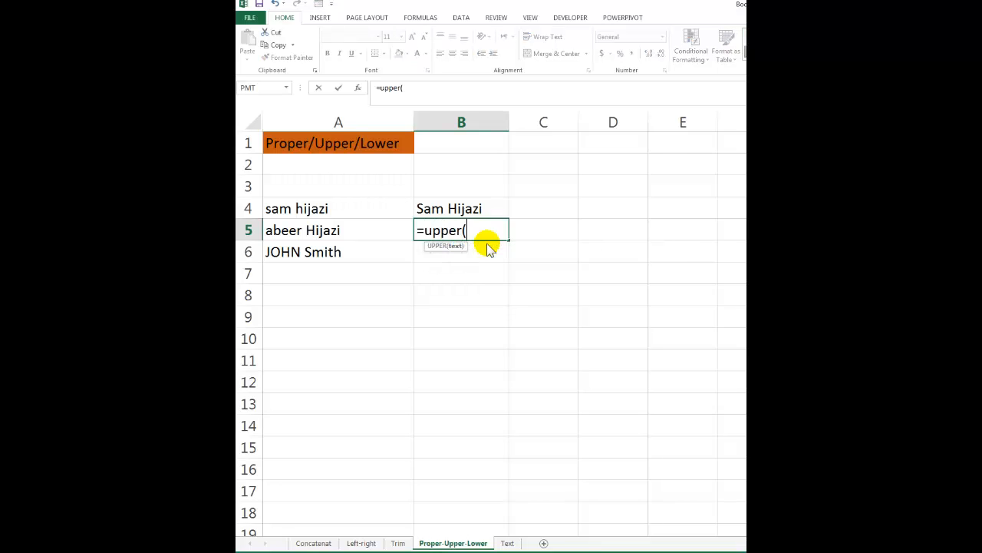
left_click(342, 239)
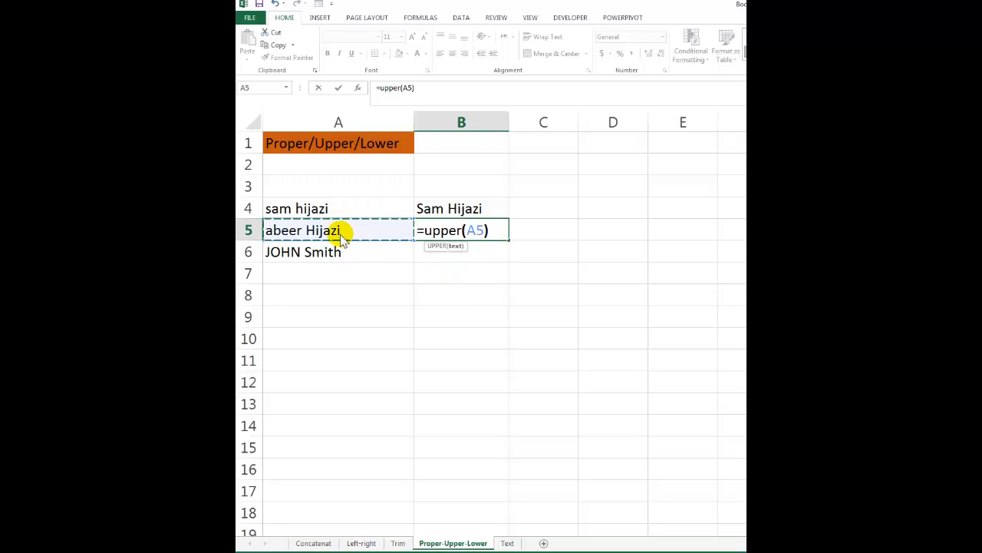
type(")")
key("Return")
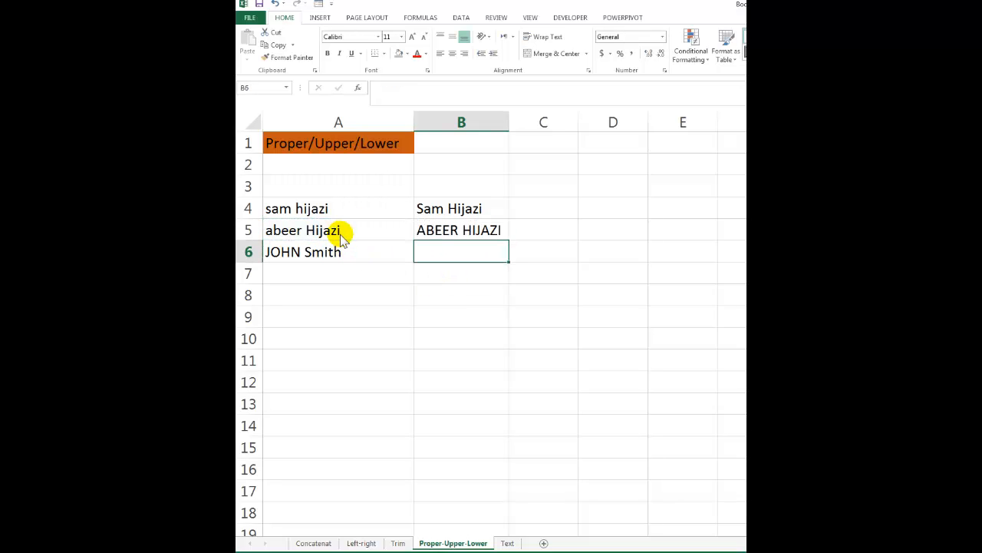
left_click(468, 239)
double_click(468, 238)
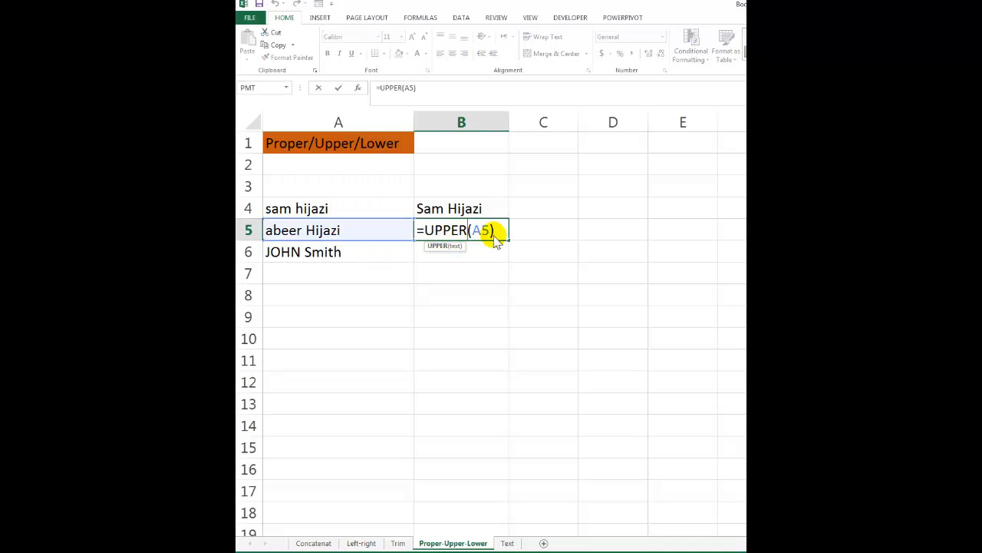
key("Return")
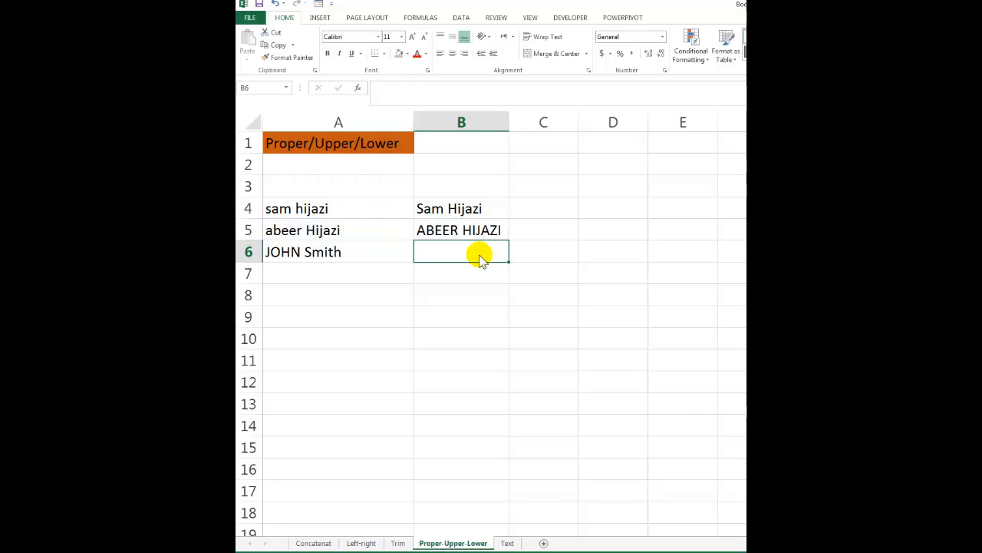
Enter =LOWER(A6) in B6 to convert the third name to lowercase, and review the formulas in B4:B6
type("=")
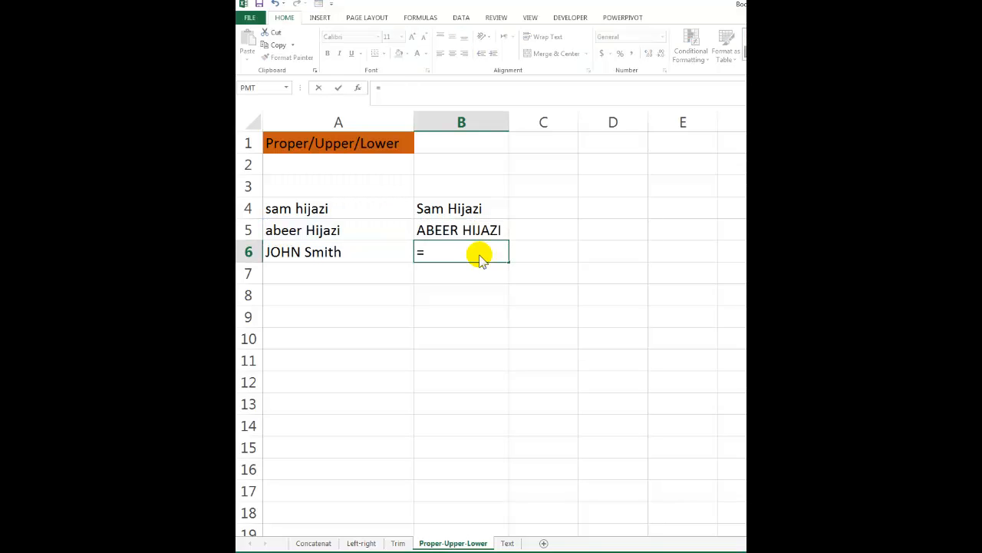
type("u")
key("BackSpace")
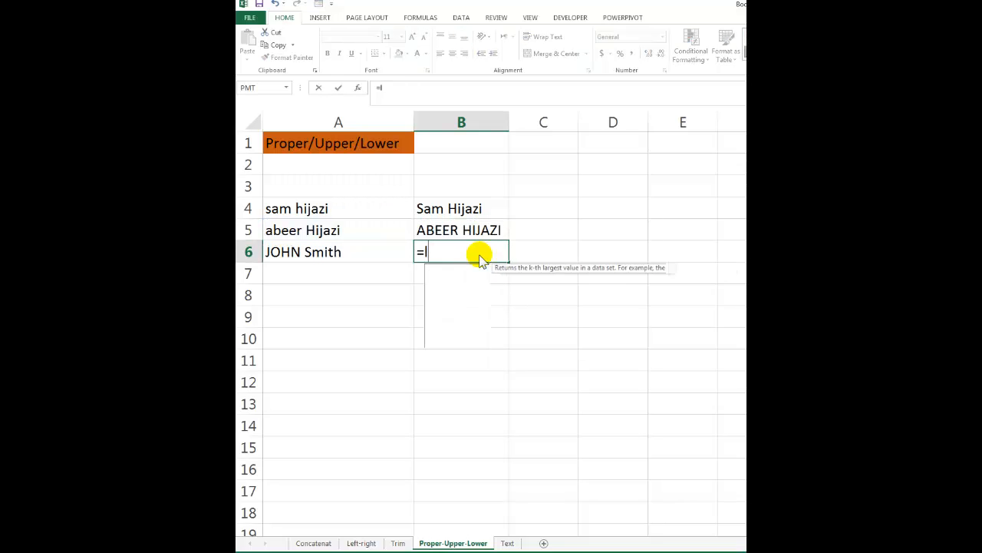
type("lower(")
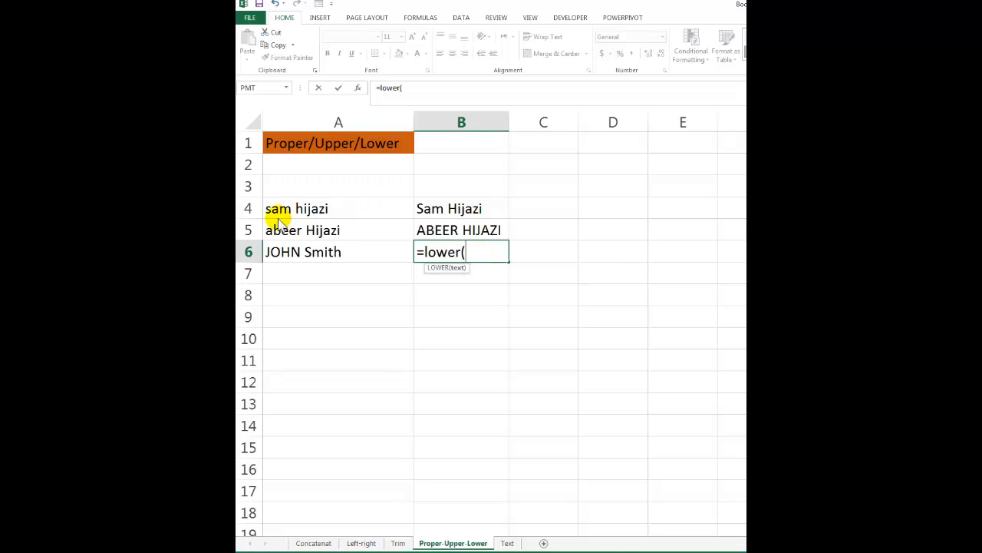
left_click(286, 257)
type(")")
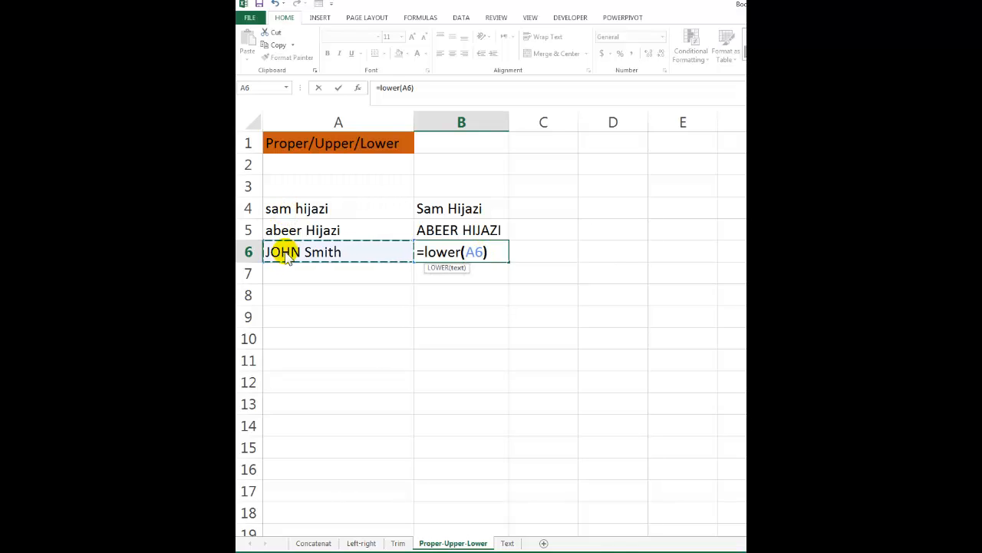
key("Return")
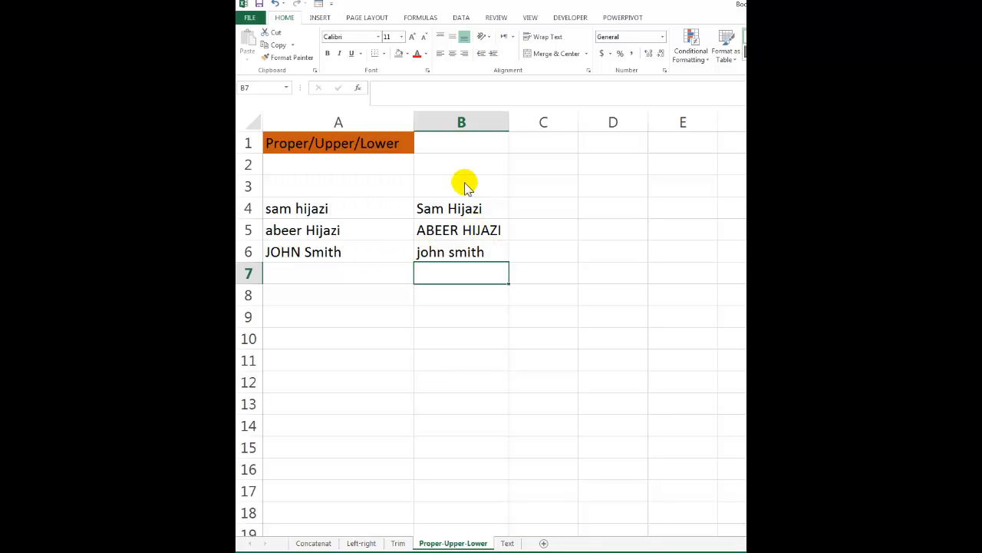
left_click(468, 207)
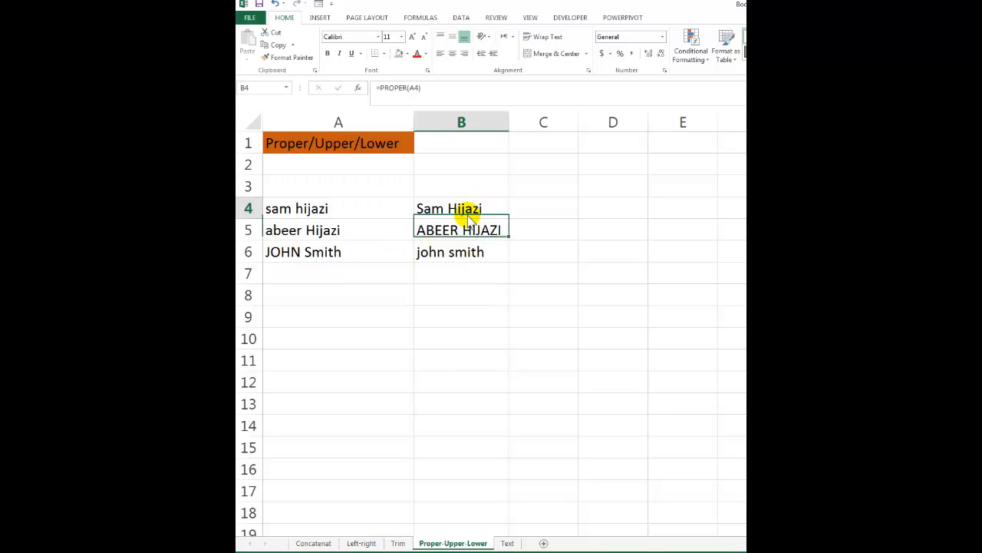
left_click(469, 229)
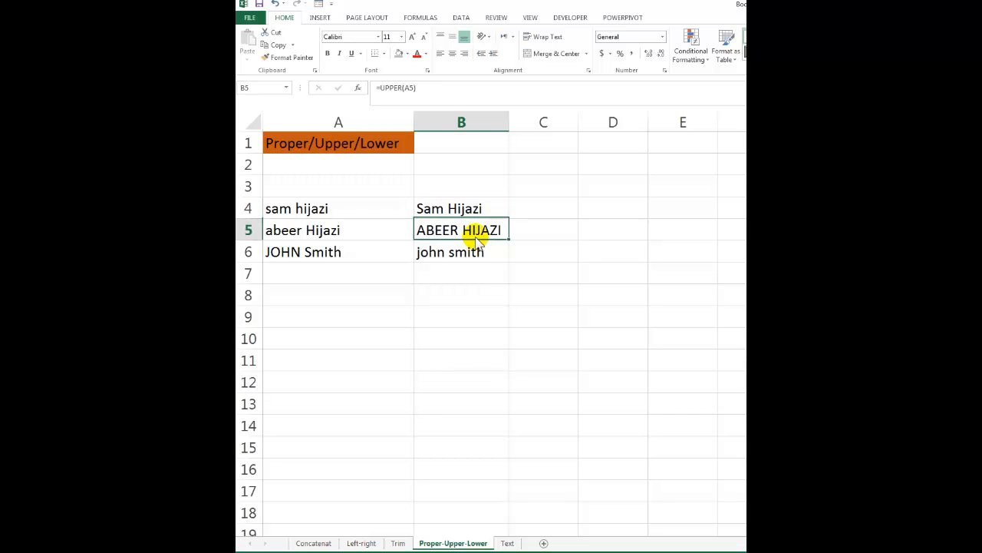
left_click(470, 255)
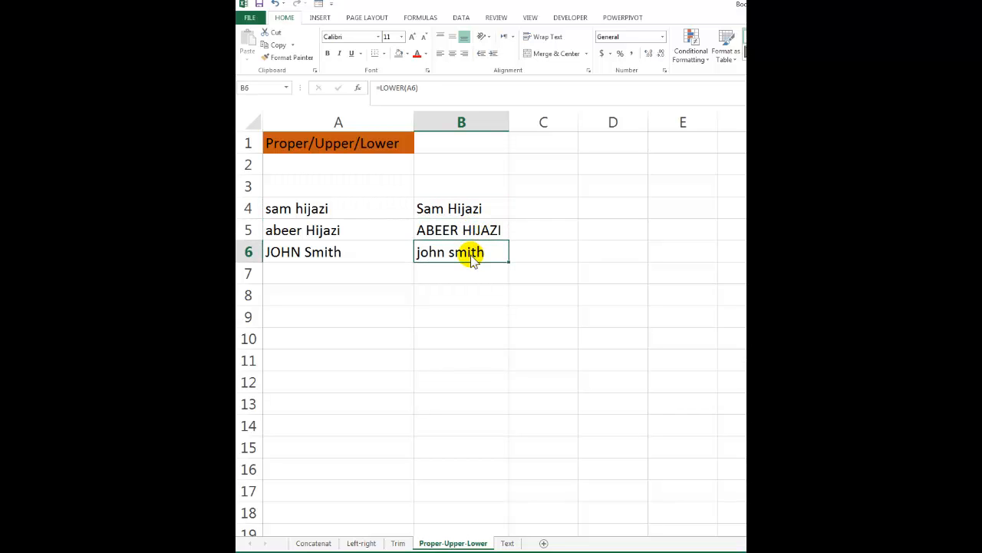
On the Text sheet, enter =B8*5% in C8 under New Salary to calculate 5% of the first employee's salary
left_click(507, 543)
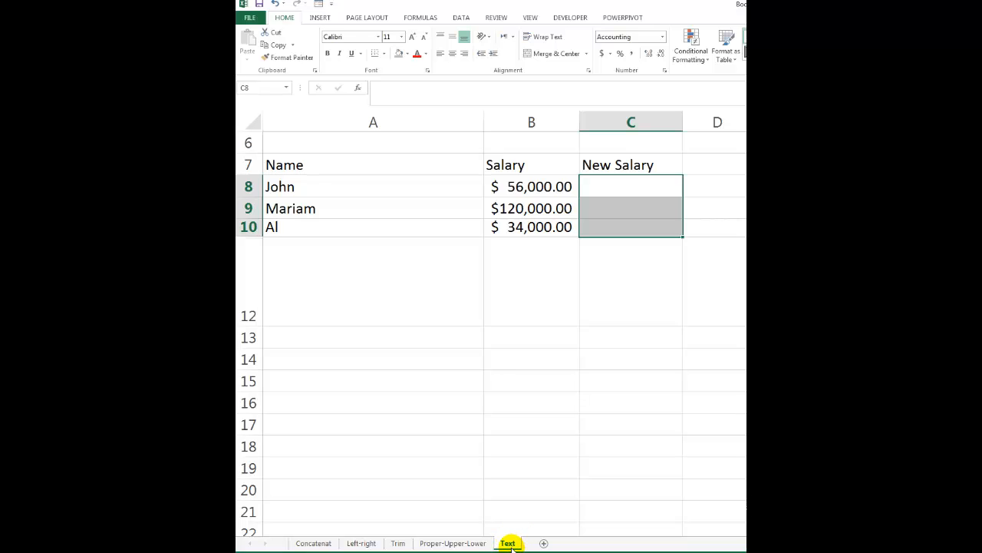
left_click(619, 192)
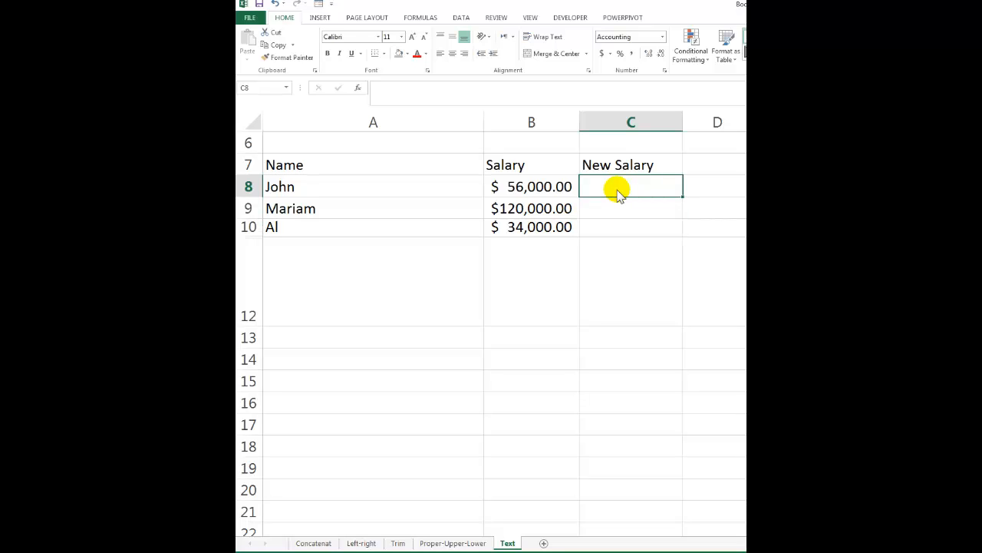
type("=")
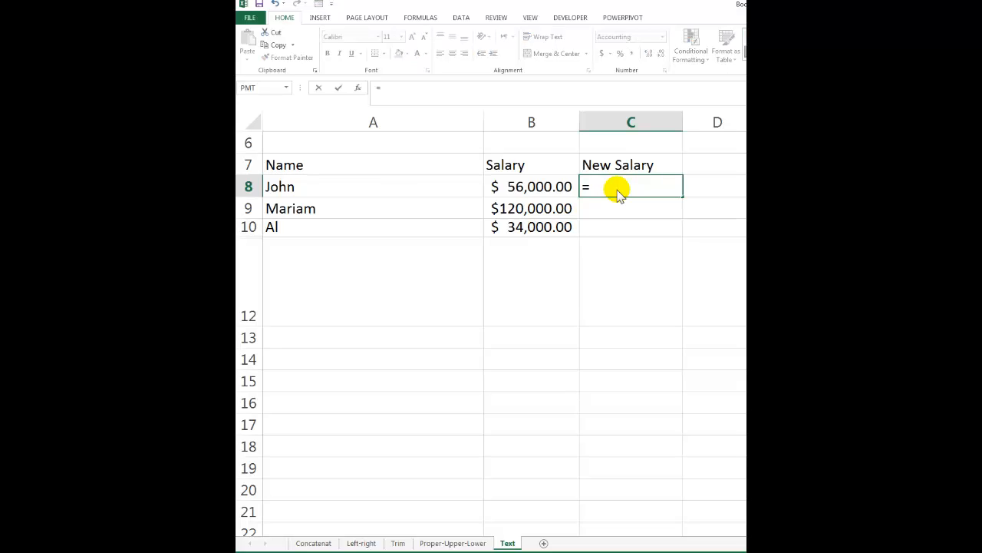
key("BackSpace")
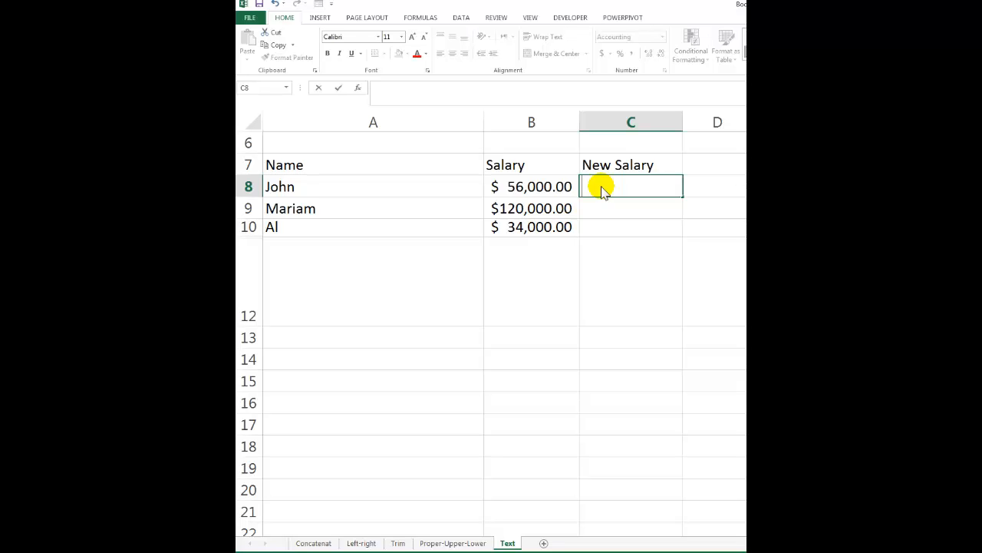
type("=")
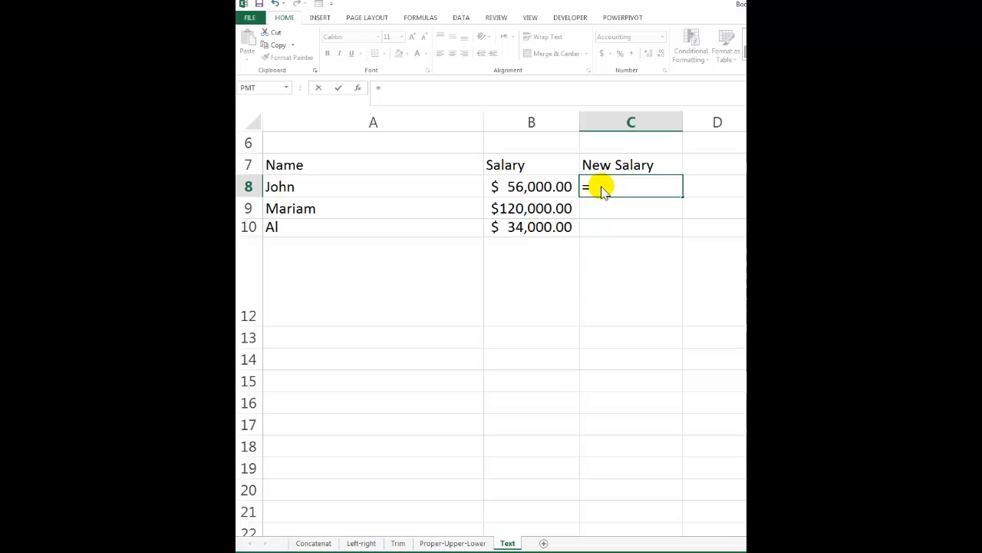
left_click(547, 194)
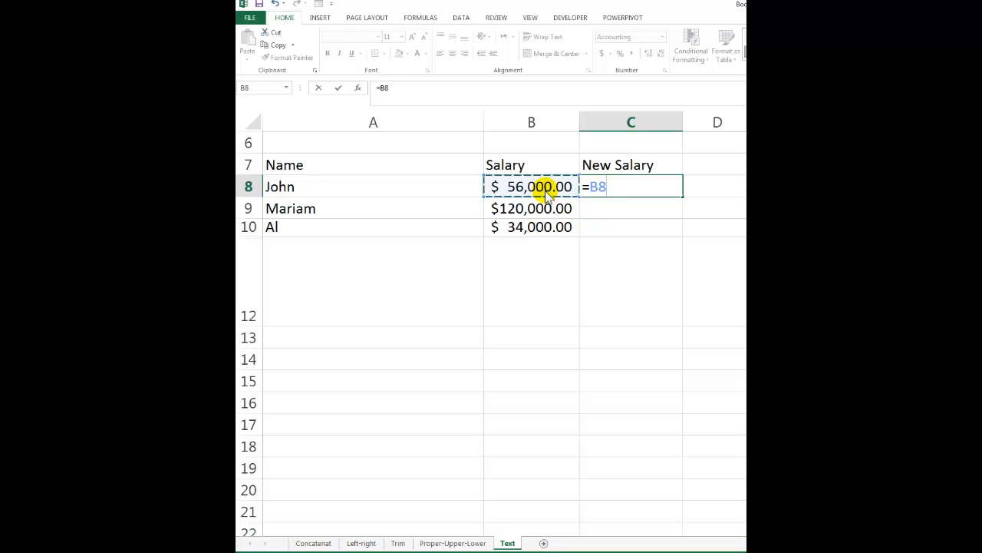
type("*5%")
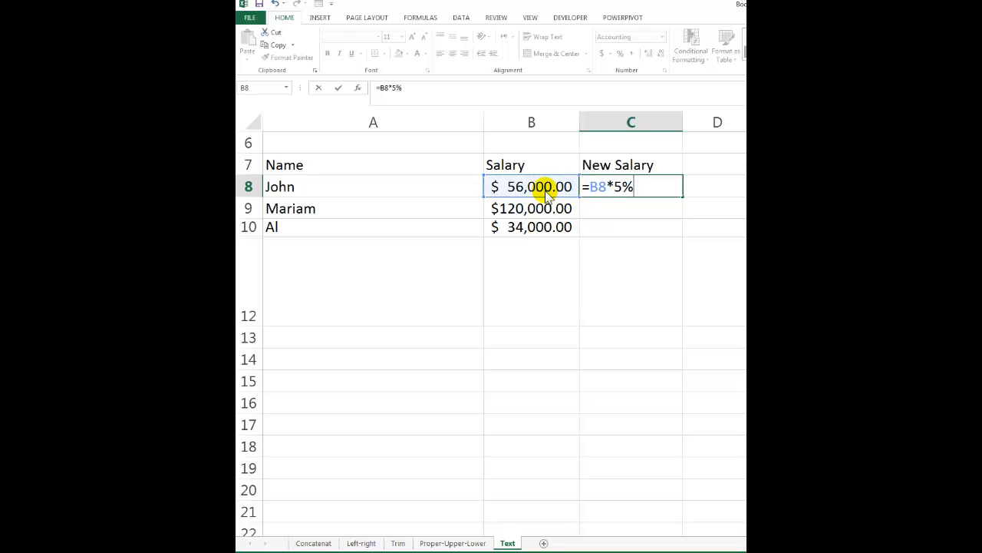
key("Return")
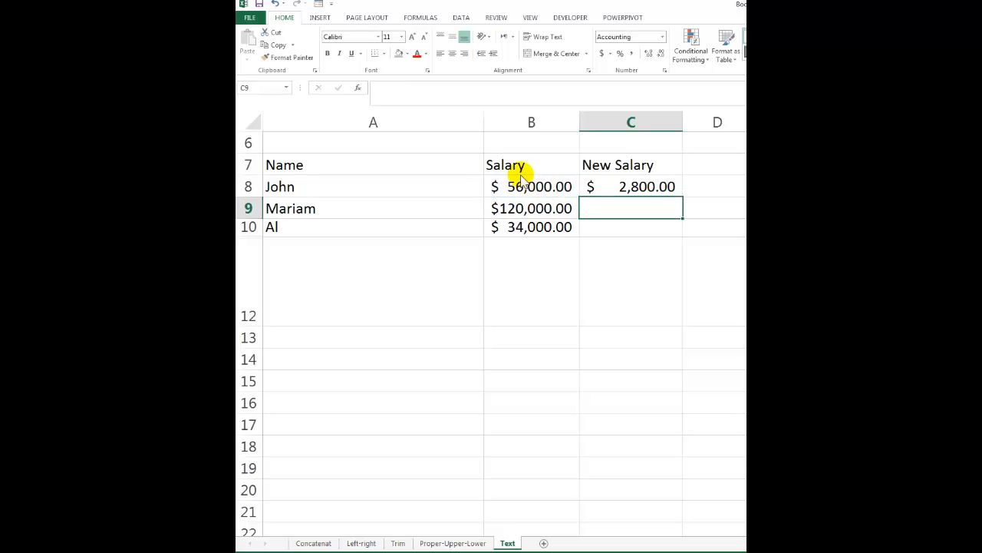
Extend the formula in C8 to =B8*5%+B8 so it adds the 5% raise to the first employee's salary
left_click(663, 192)
double_click(663, 192)
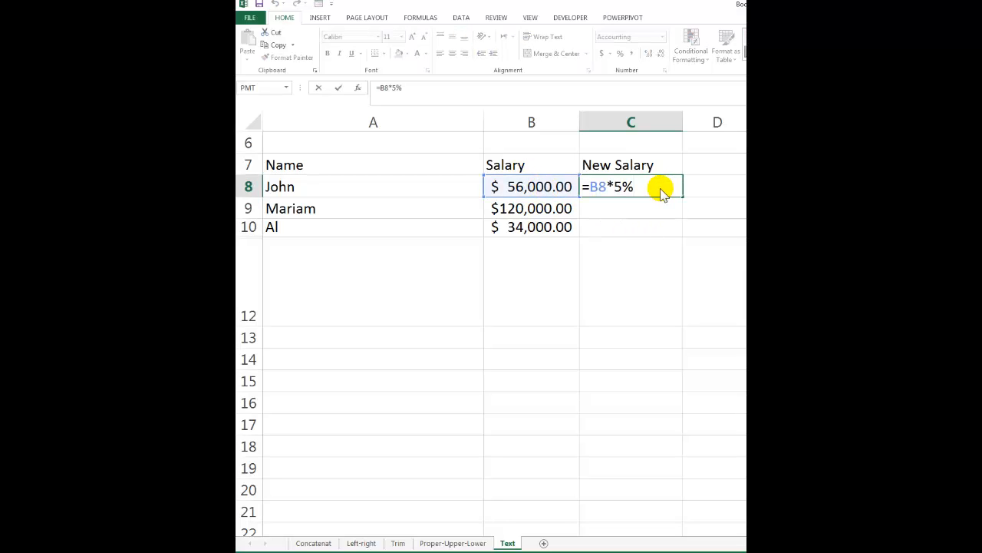
type("+")
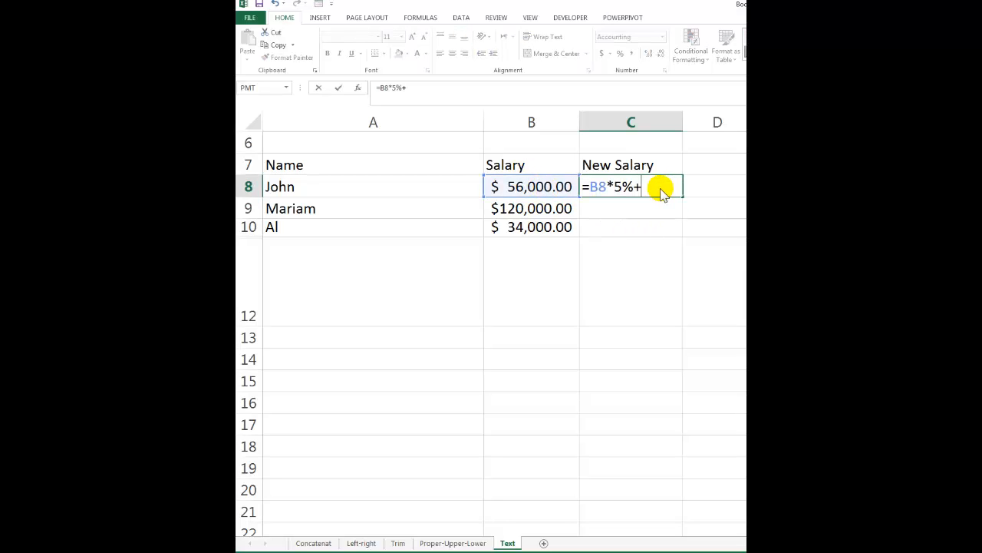
left_click(555, 192)
key("Return")
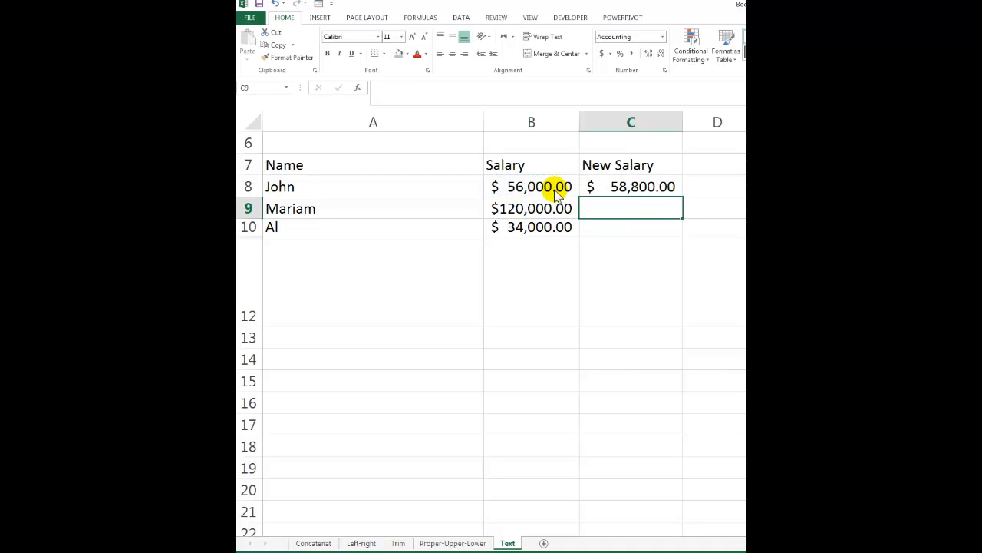
Fill the new salary formula from C8 down through C10 and check the formulas in C8:C10
left_click(649, 192)
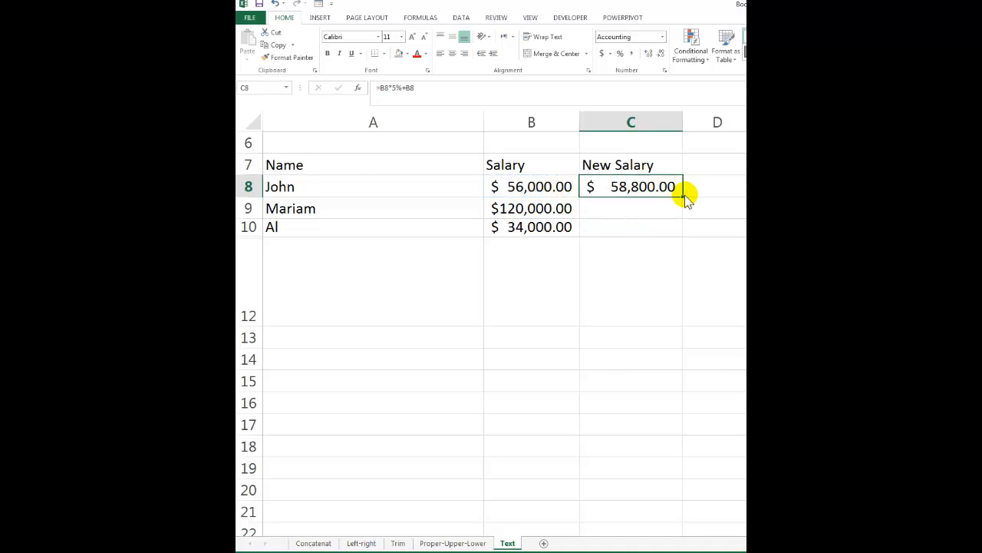
left_click(684, 195)
left_click(681, 196)
left_click_drag(683, 196, 680, 232)
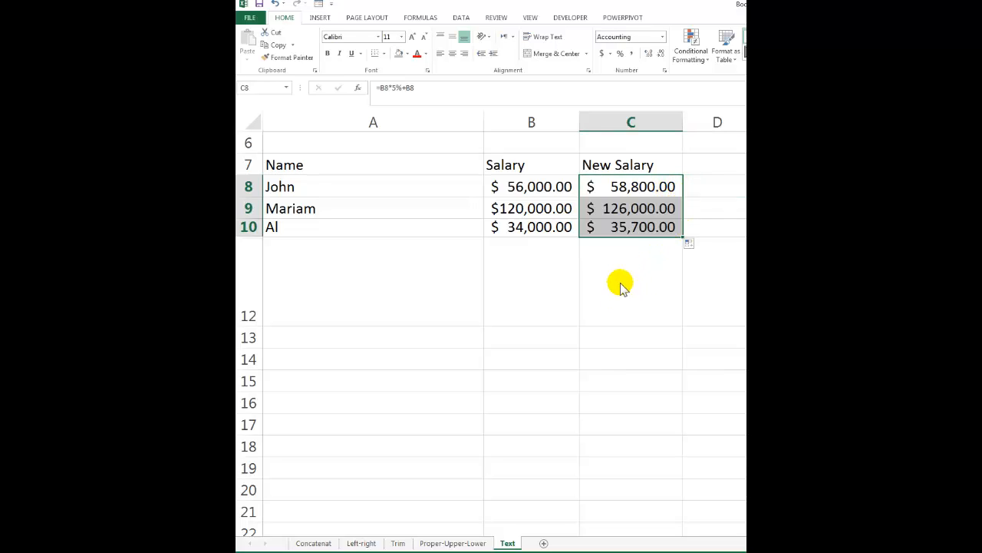
left_click(631, 228)
left_click(636, 208)
left_click(642, 186)
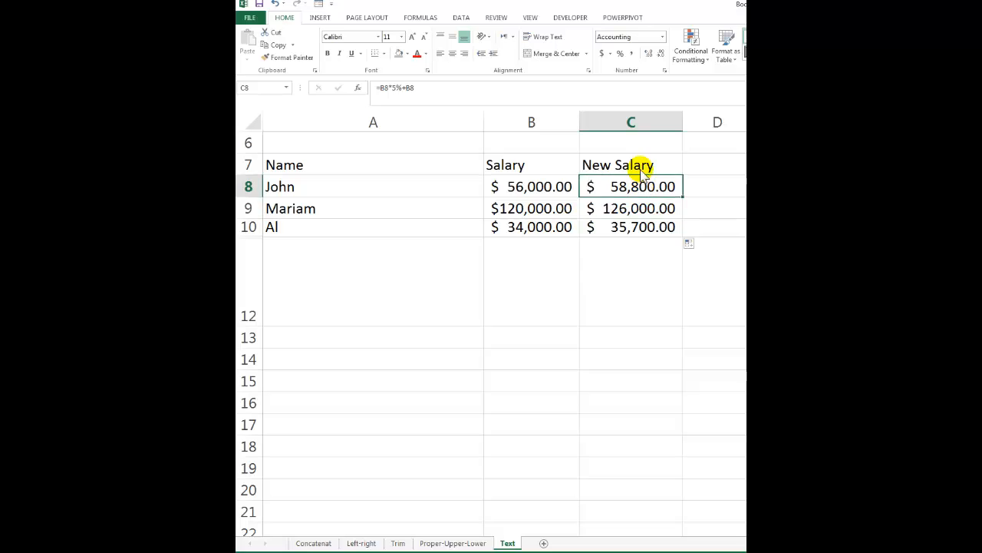
left_click(642, 172)
left_click(646, 192)
left_click(637, 211)
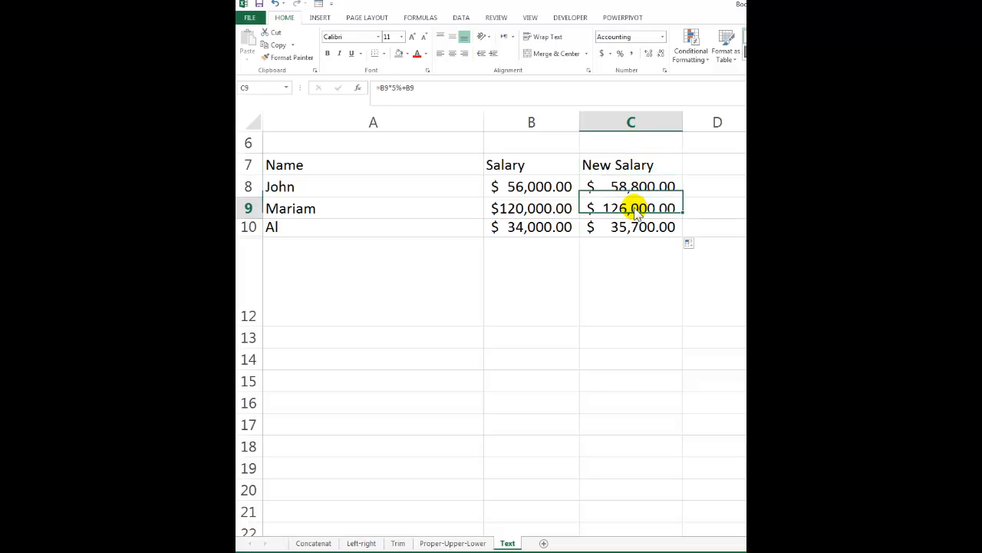
left_click(632, 227)
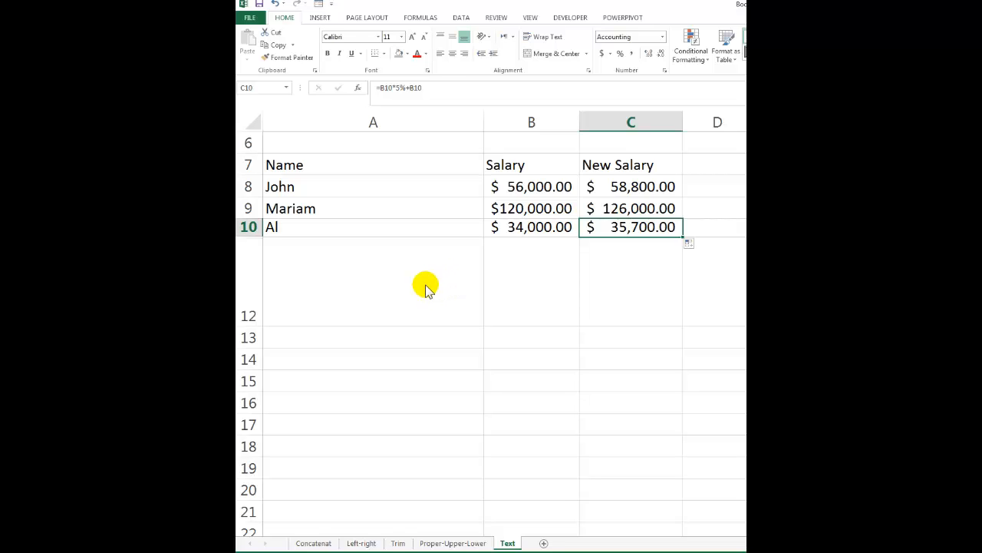
Start a formula in A12 reading ="Congratualtions " & A8& ", your old salary was, with a trailing space
left_click(411, 282)
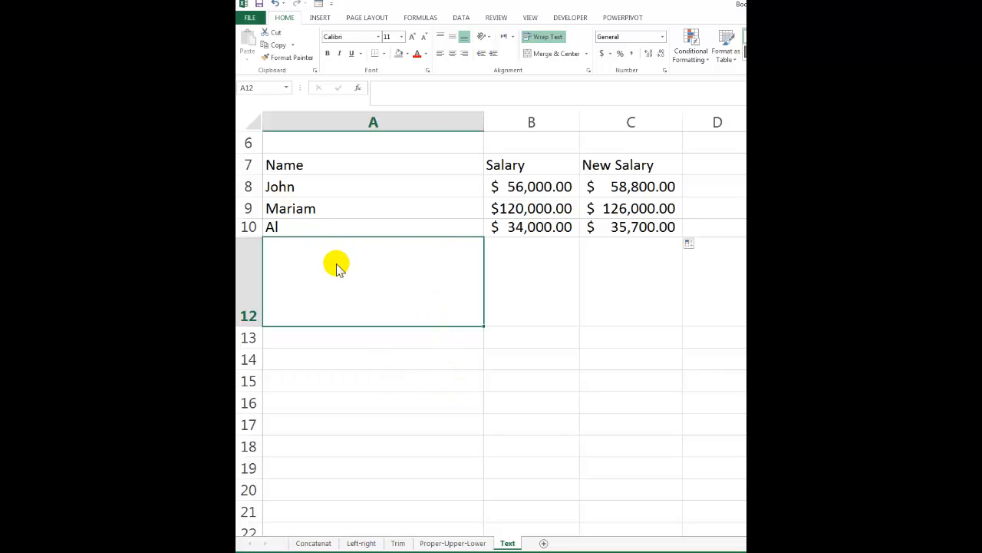
type("=")
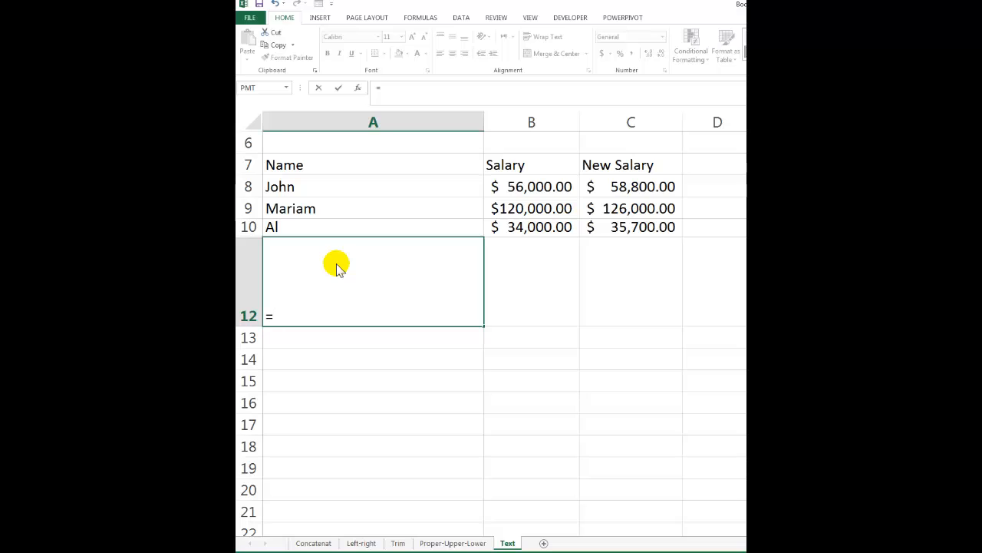
type("\"Congratualtions \" &")
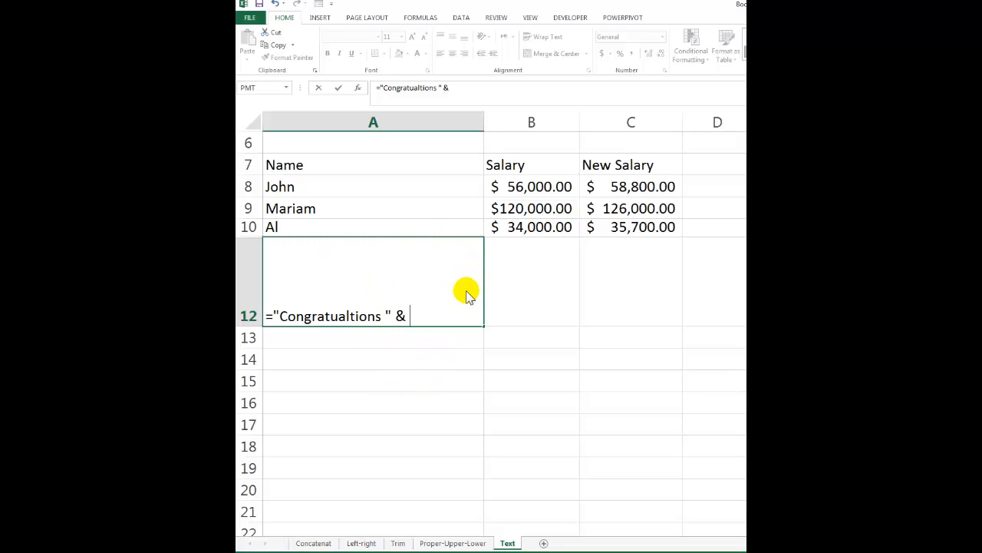
left_click(295, 188)
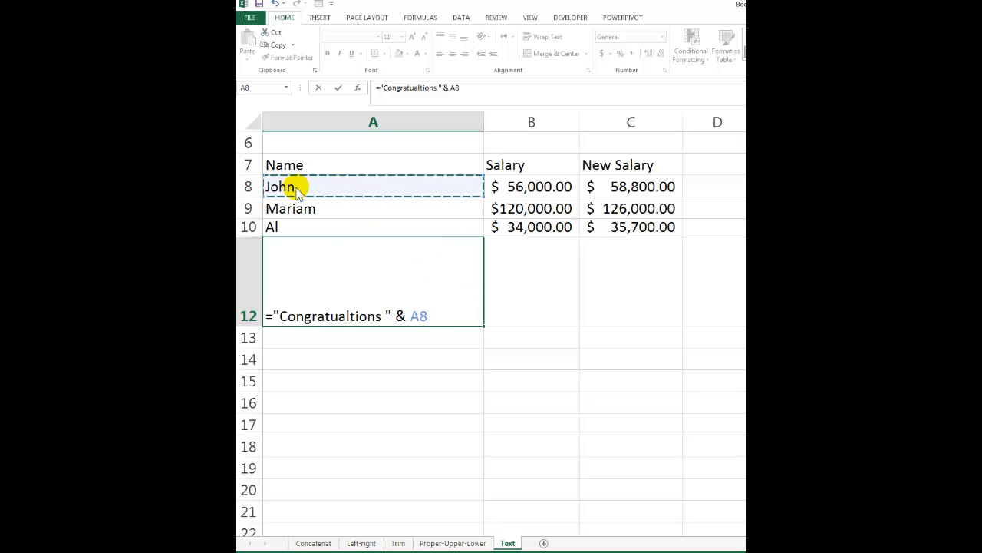
type("& \",")
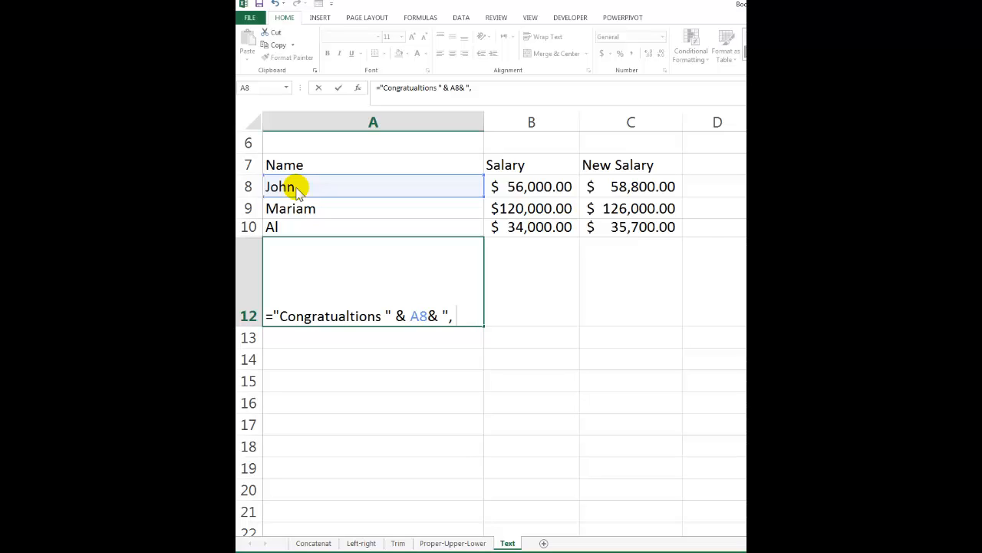
type("your ol")
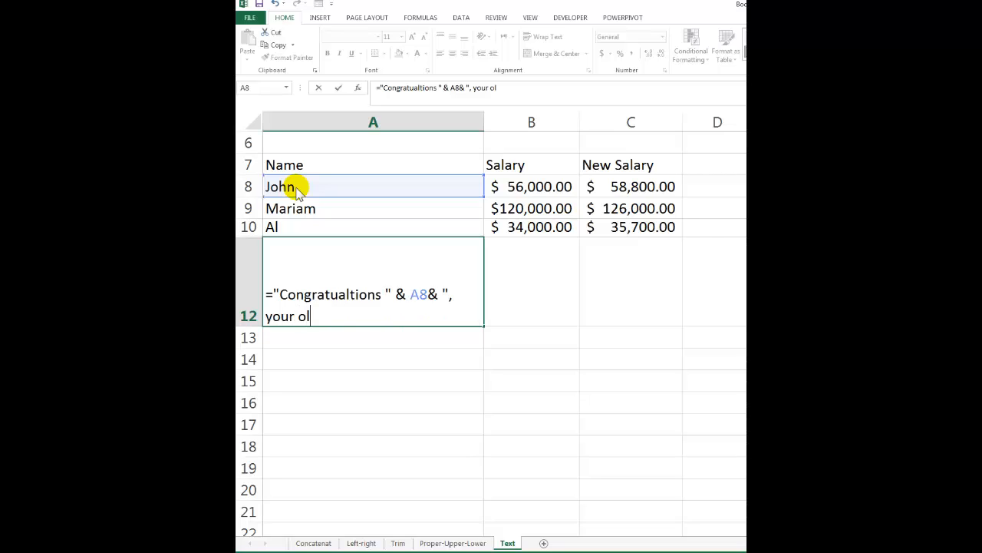
type("de")
key("BackSpace")
type("sla")
key("BackSpace")
key("BackSpace")
type("alary was ")
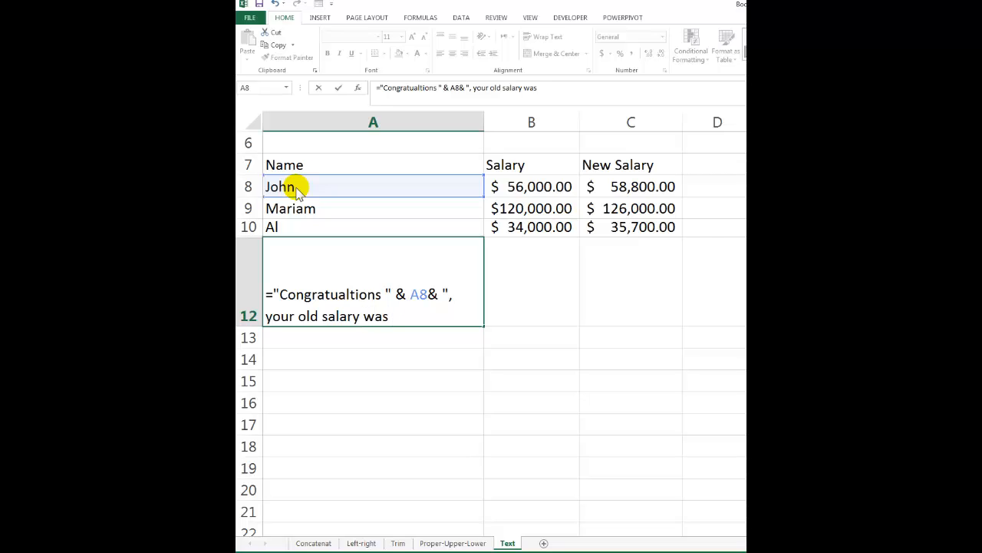
Complete the A12 message formula with " &B8& "and your new salary is "& C8 and enter it
type("\" &")
left_click(529, 194)
type("&")
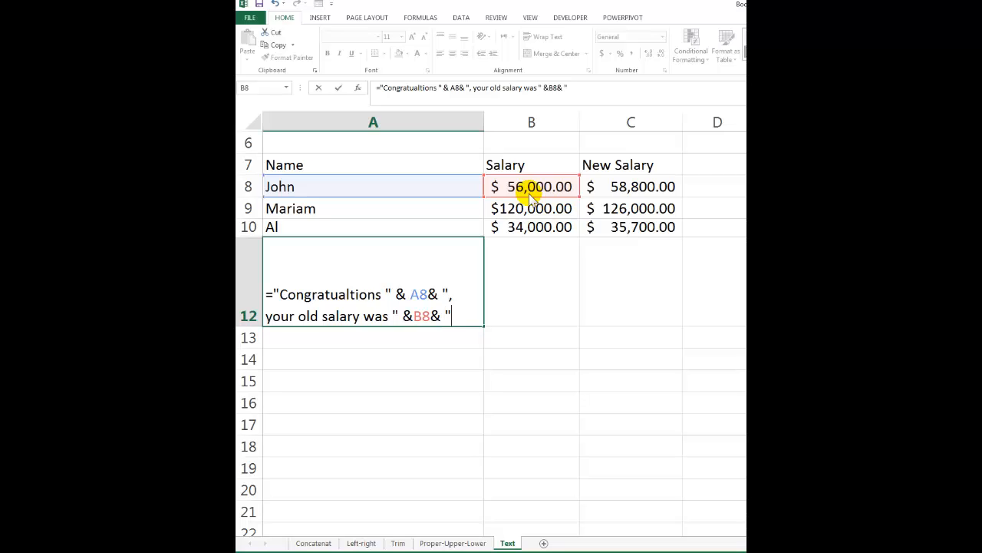
type(" \"and you")
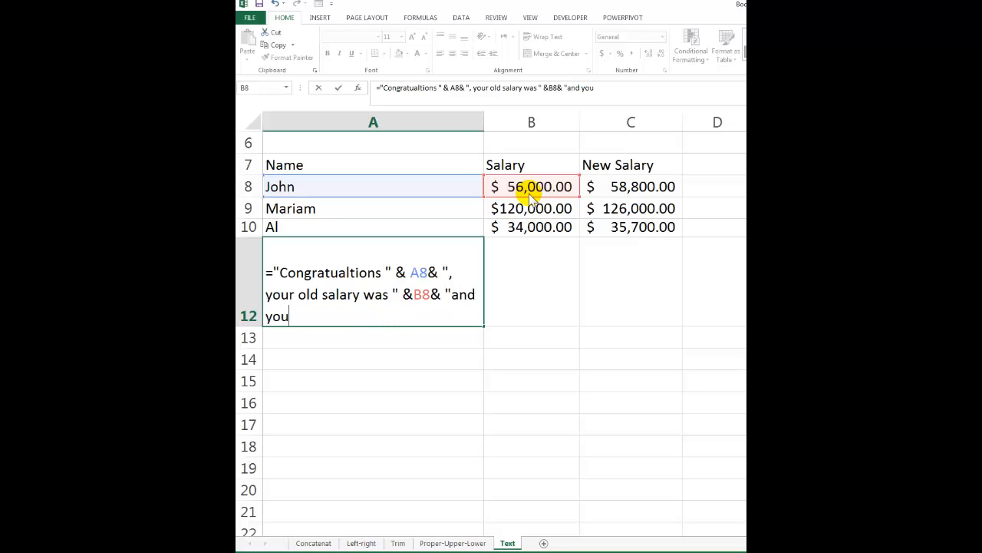
type("r new salary is")
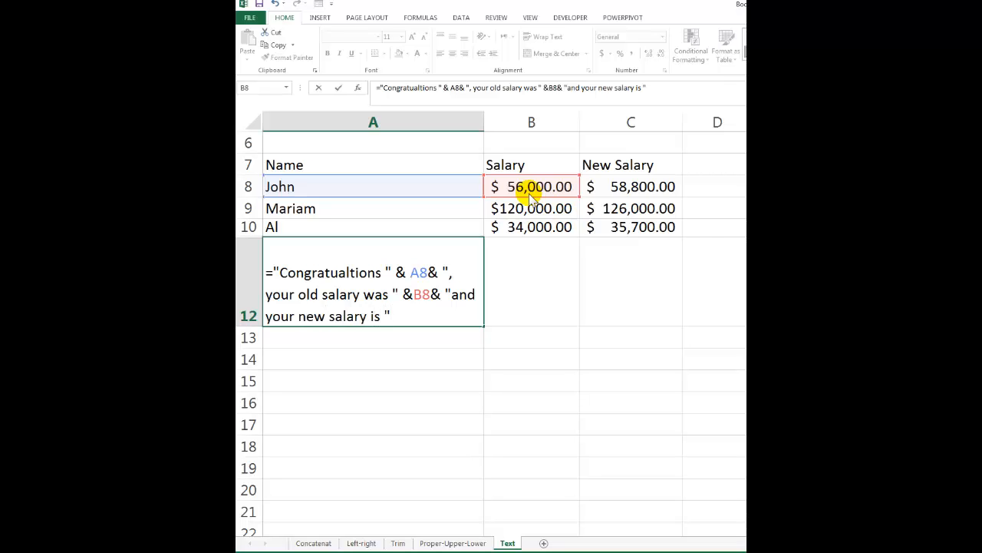
type(" \"&")
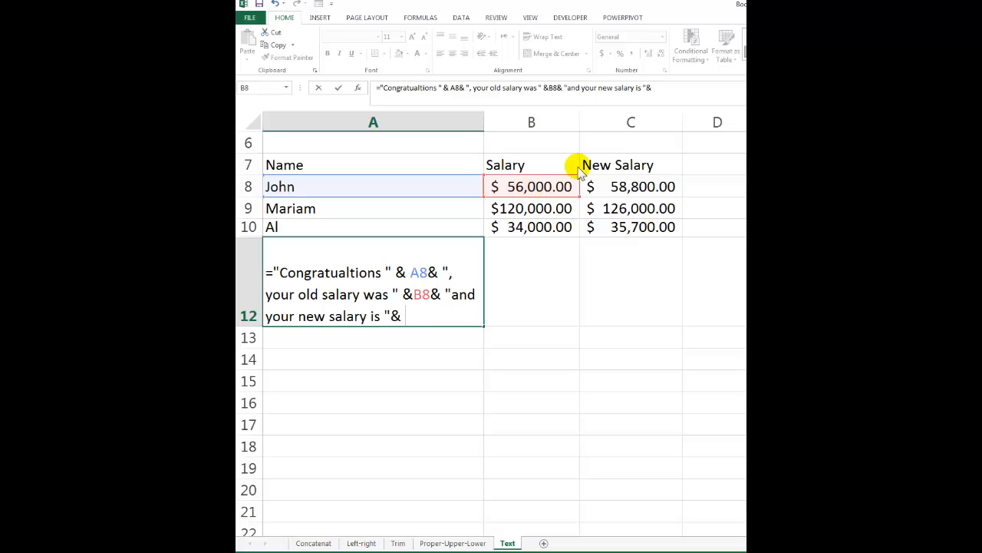
left_click(674, 190)
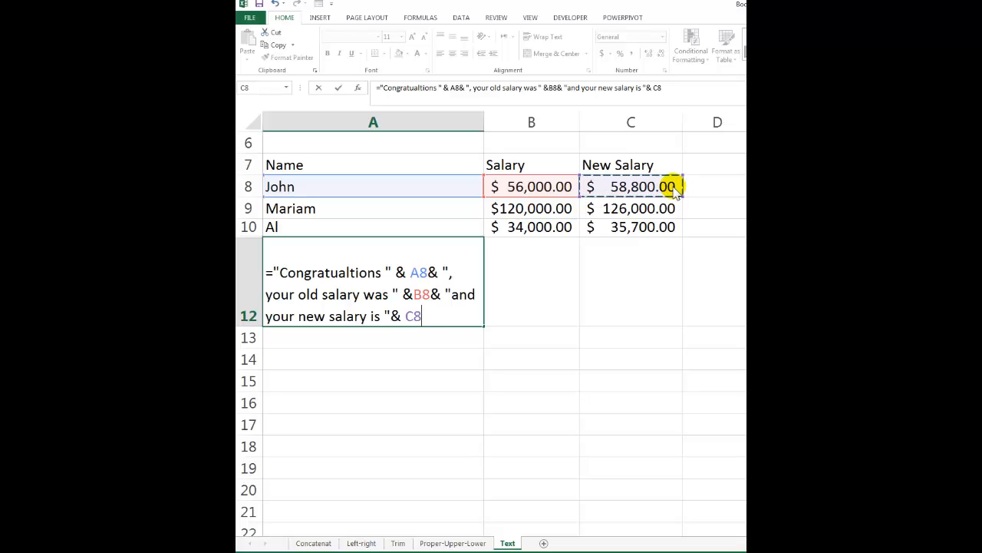
key("Return")
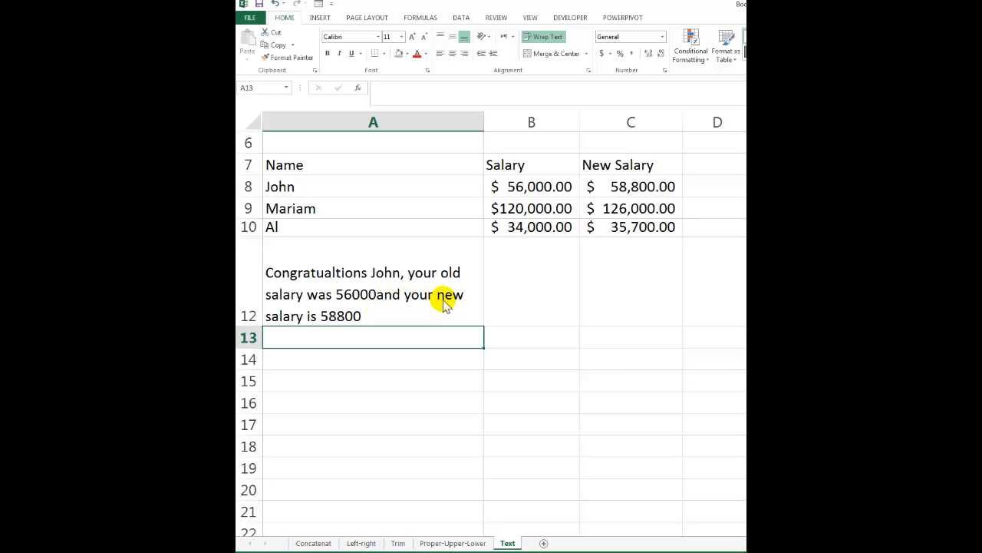
Reopen the message formula in A12 for editing and insert Text( directly before the B8 reference
left_click(359, 298)
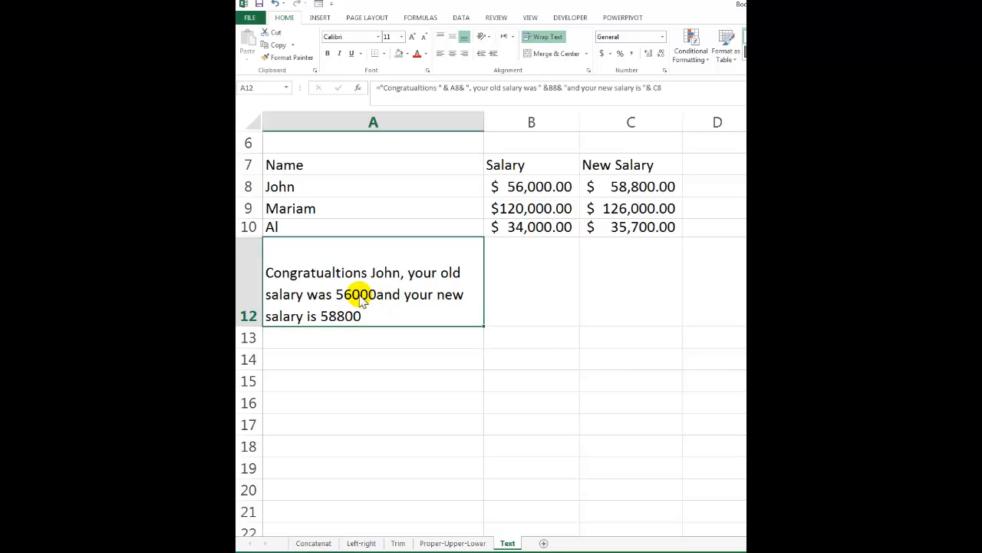
double_click(347, 298)
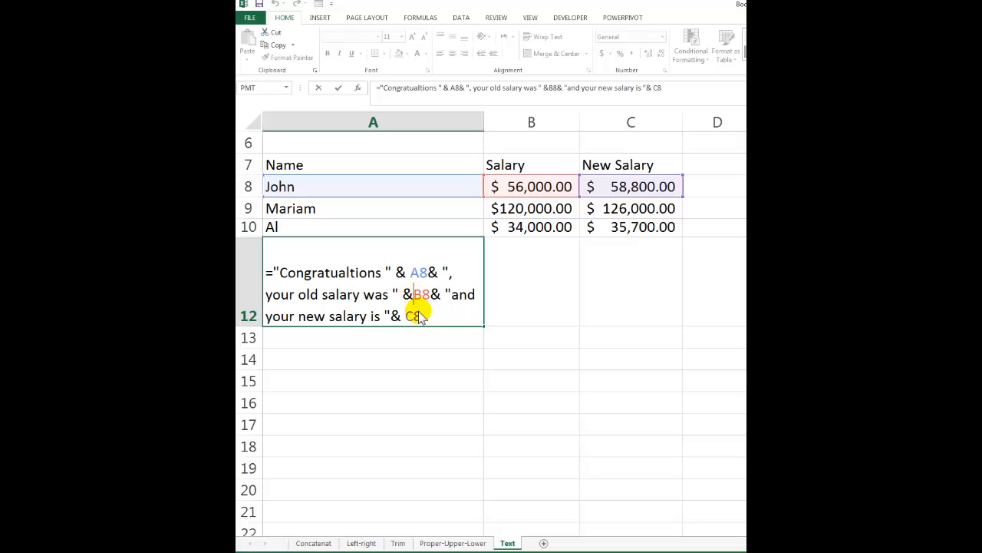
type("Text")
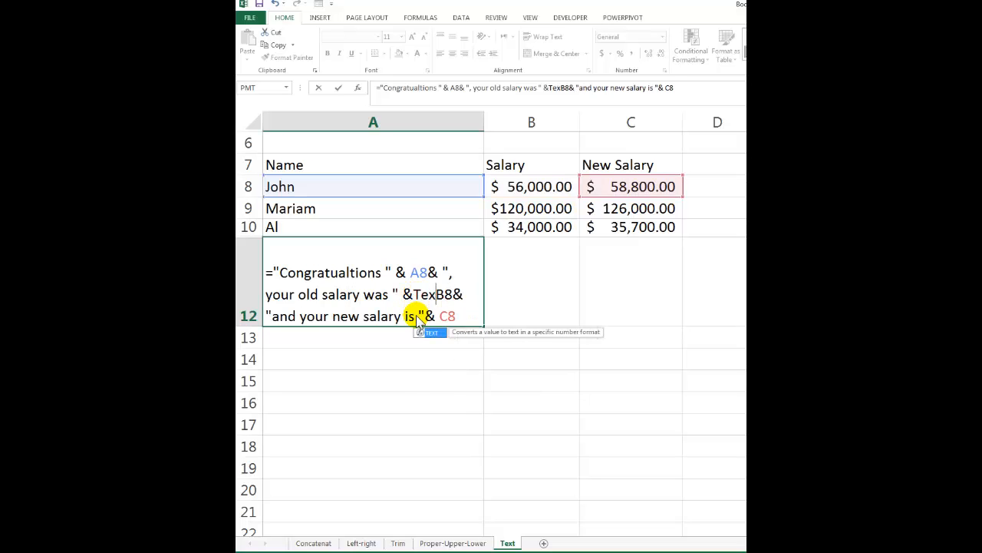
type("(")
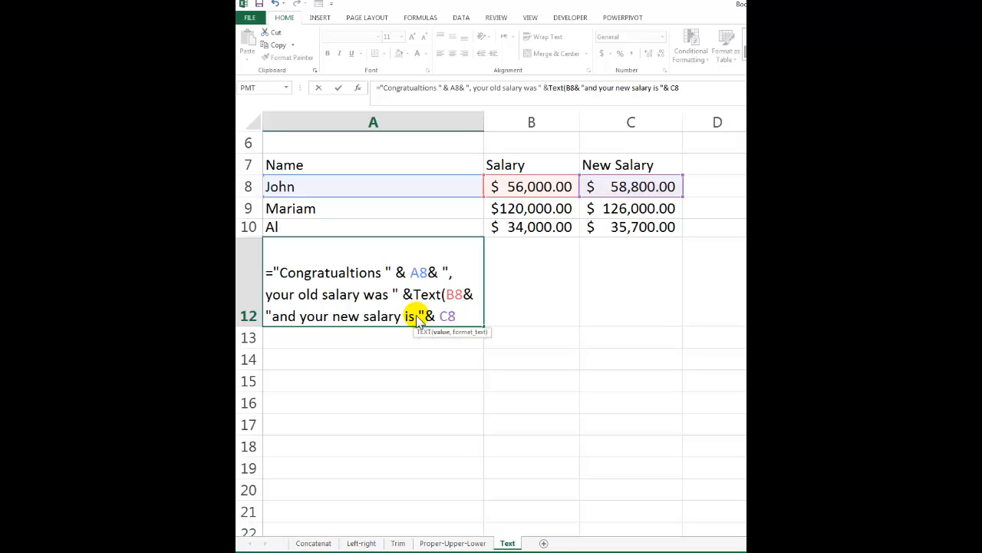
left_click(463, 297)
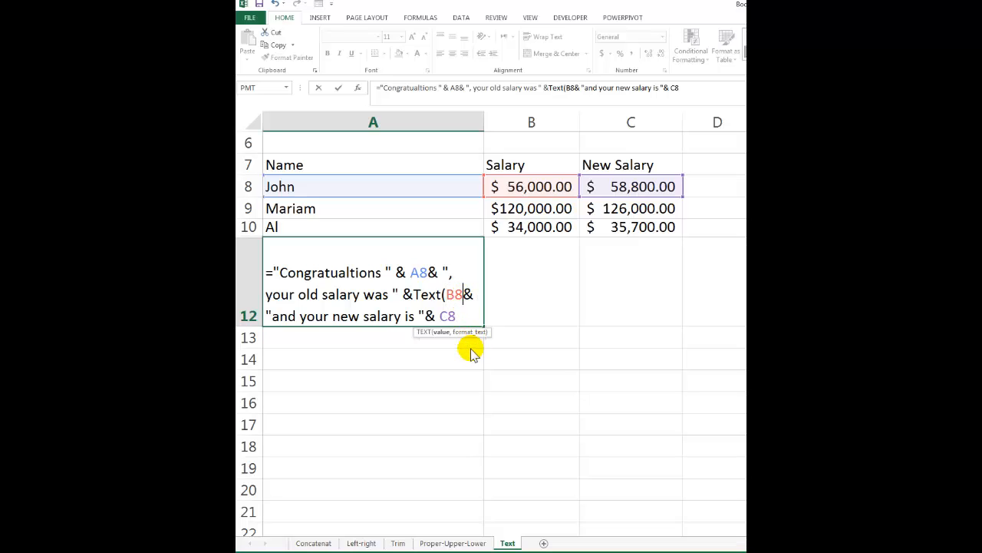
Give the TEXT function around B8 the number format "$###,##.00" and close its parenthesis
type(", \"")
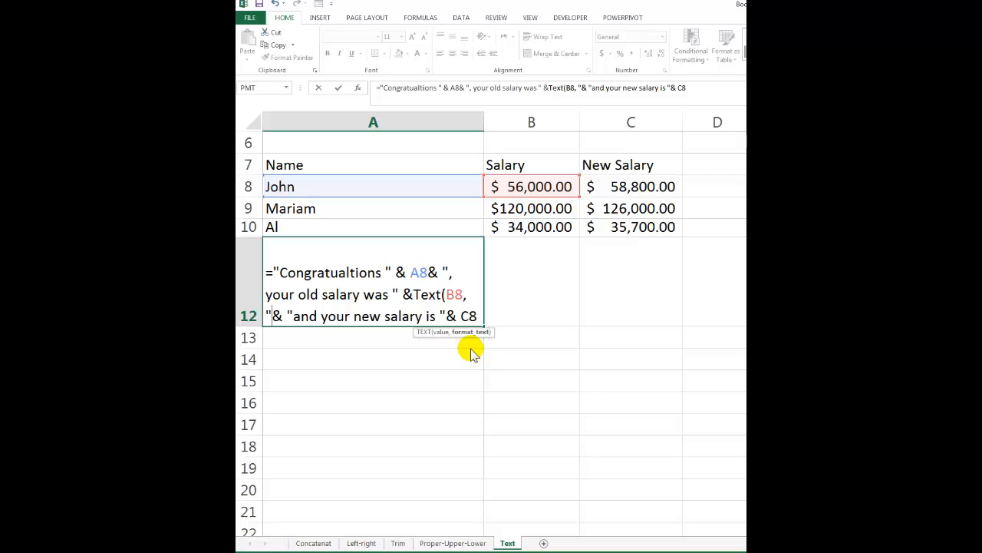
type("$")
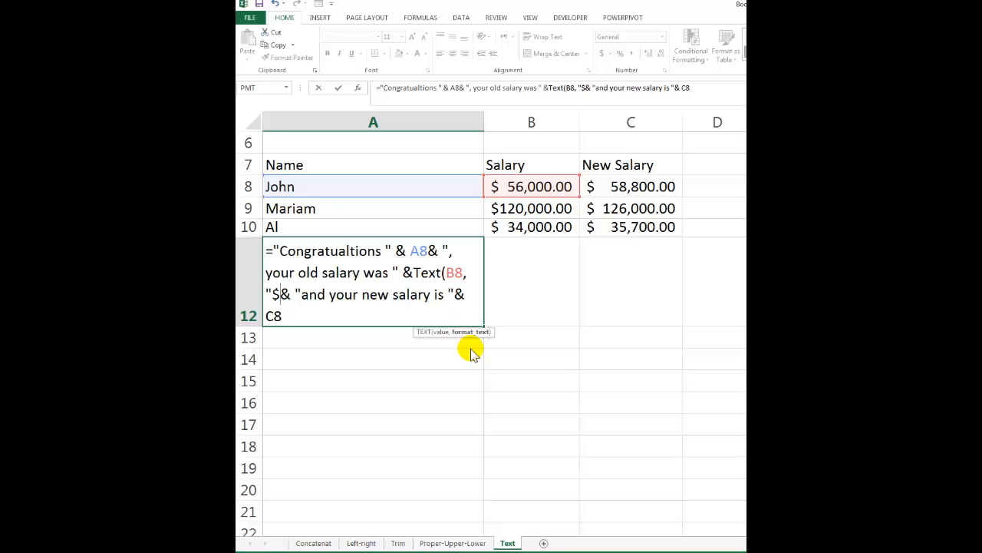
type("###.")
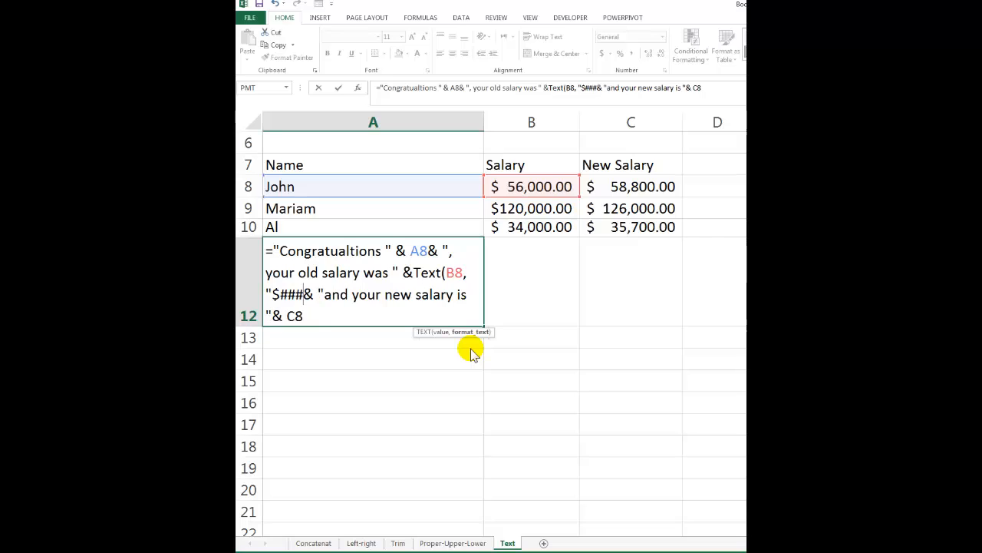
key("BackSpace")
type(",")
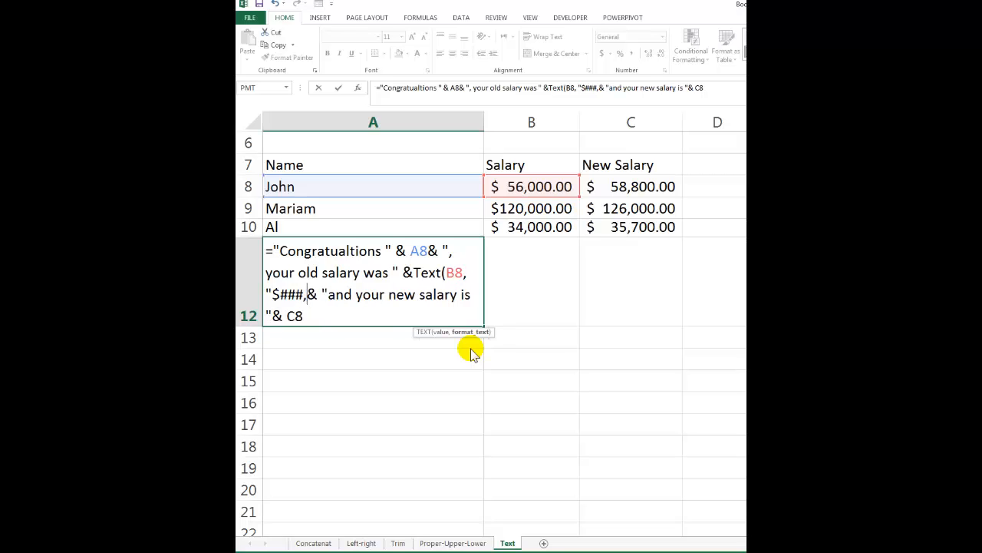
type("$$")
key("BackSpace")
key("BackSpace")
type("##")
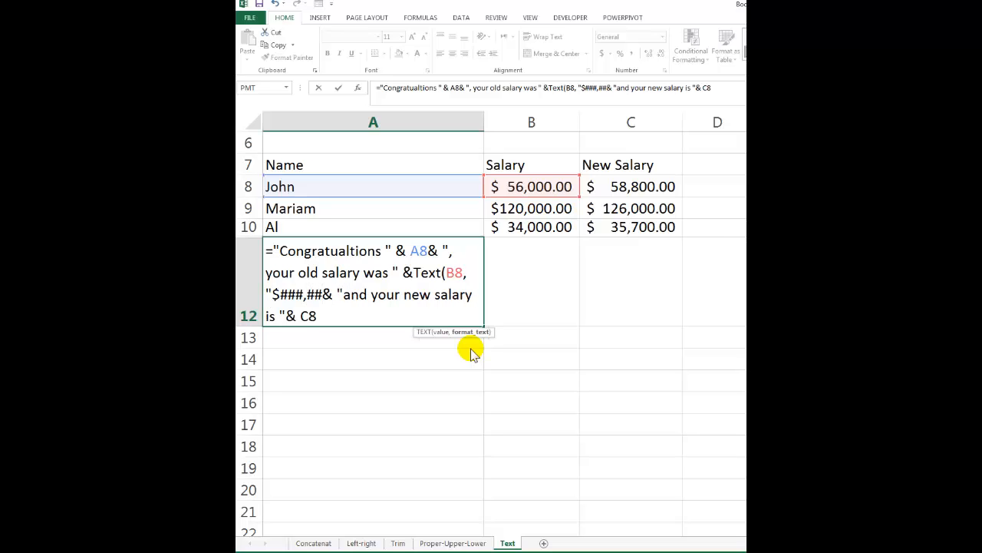
type(".")
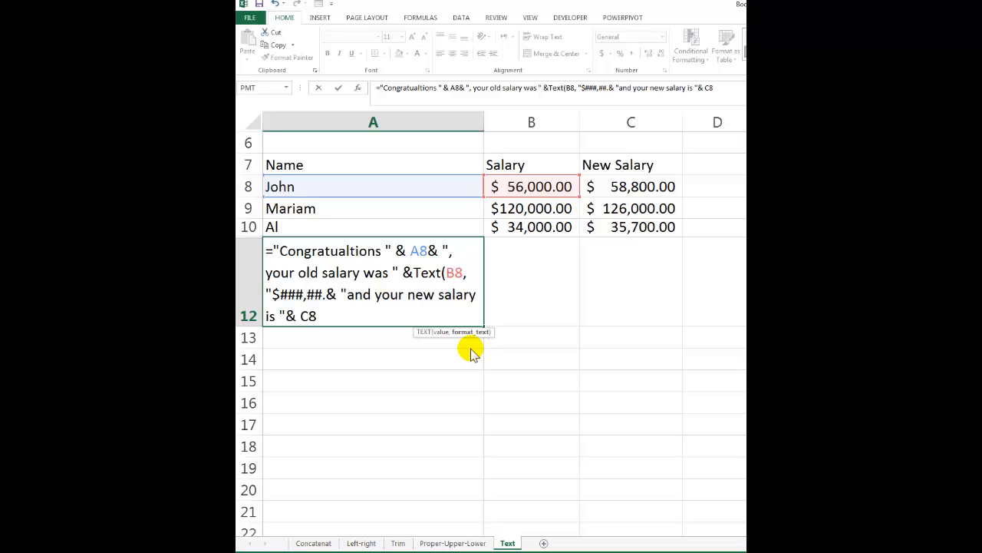
type("00")
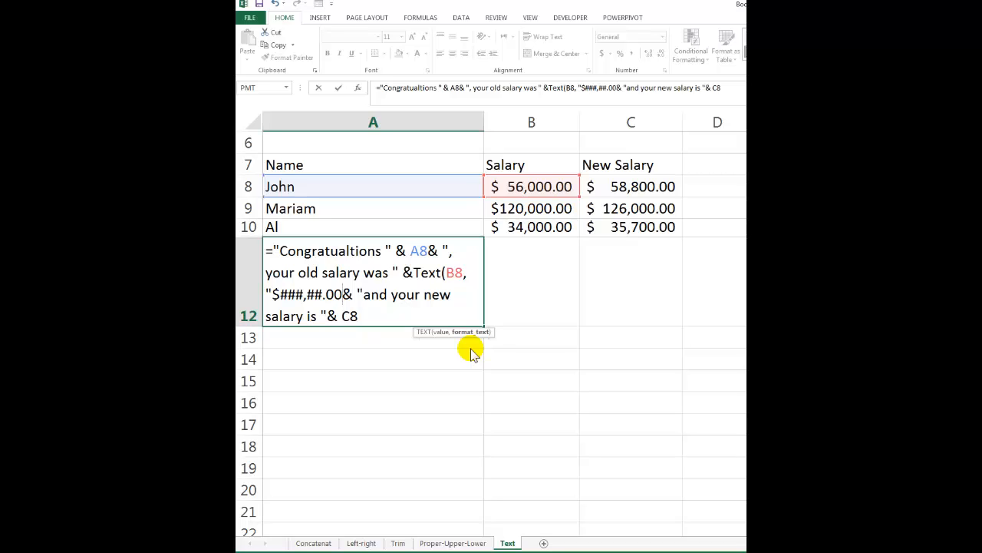
type("\"")
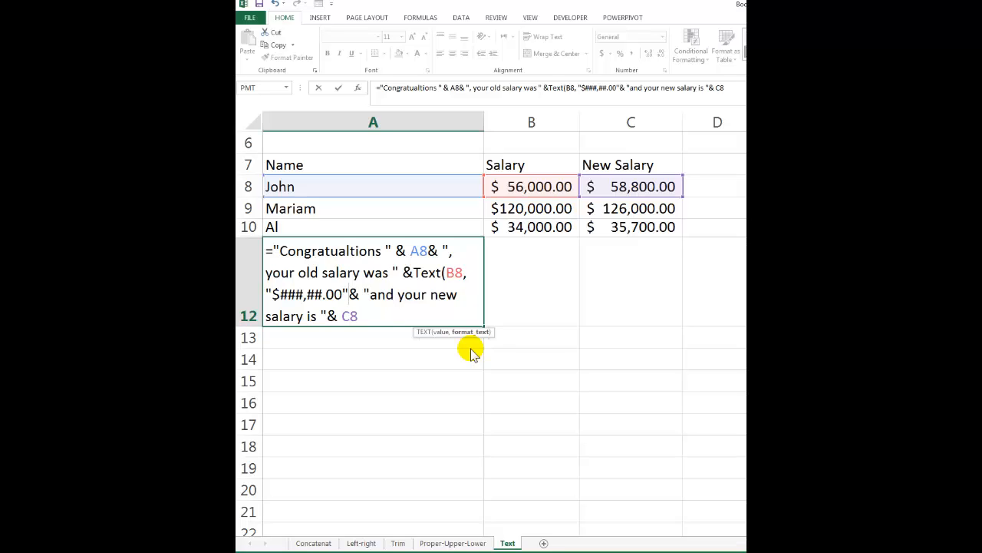
type(")")
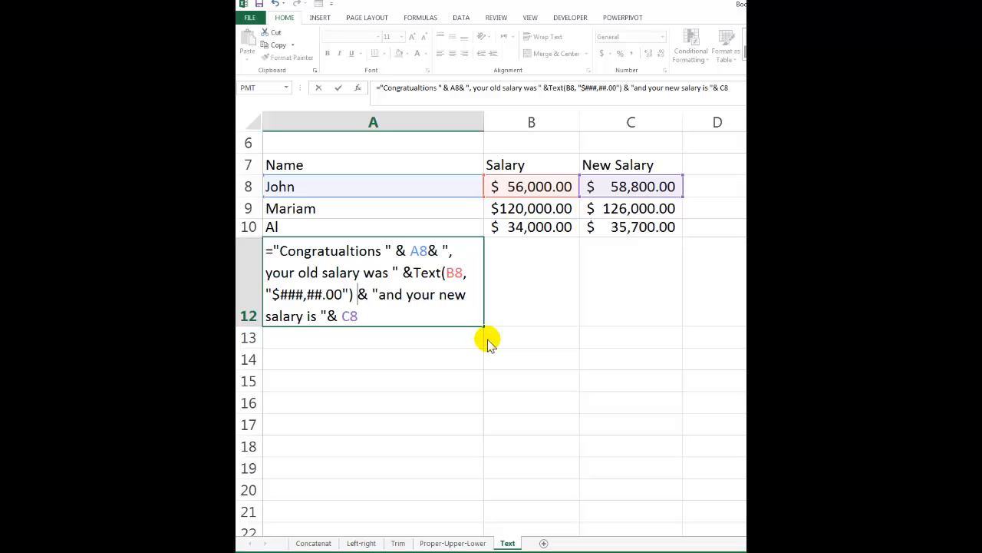
Enter the A12 message formula and reopen it to insert a space before "and your new salary is"
key("Return")
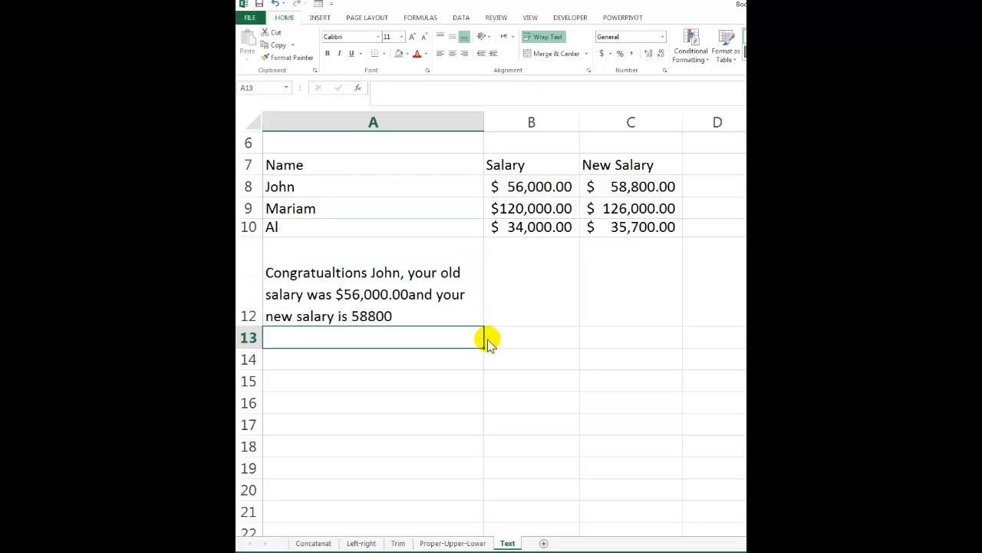
left_click(356, 299)
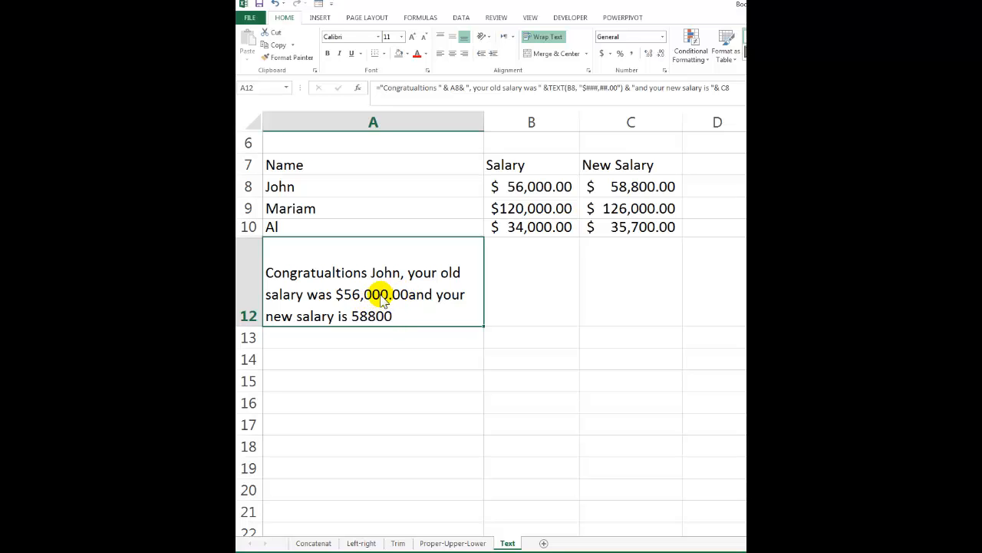
double_click(384, 300)
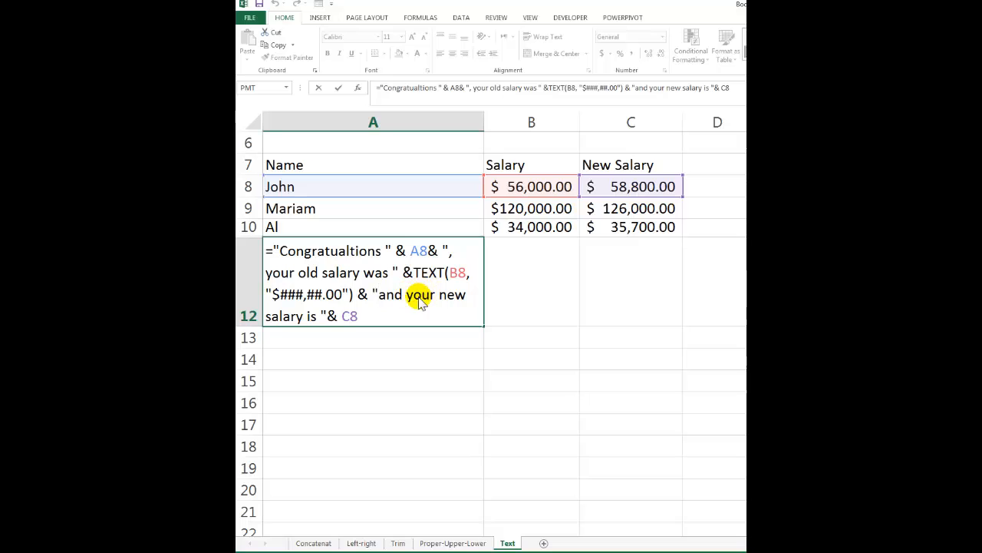
left_click(379, 295)
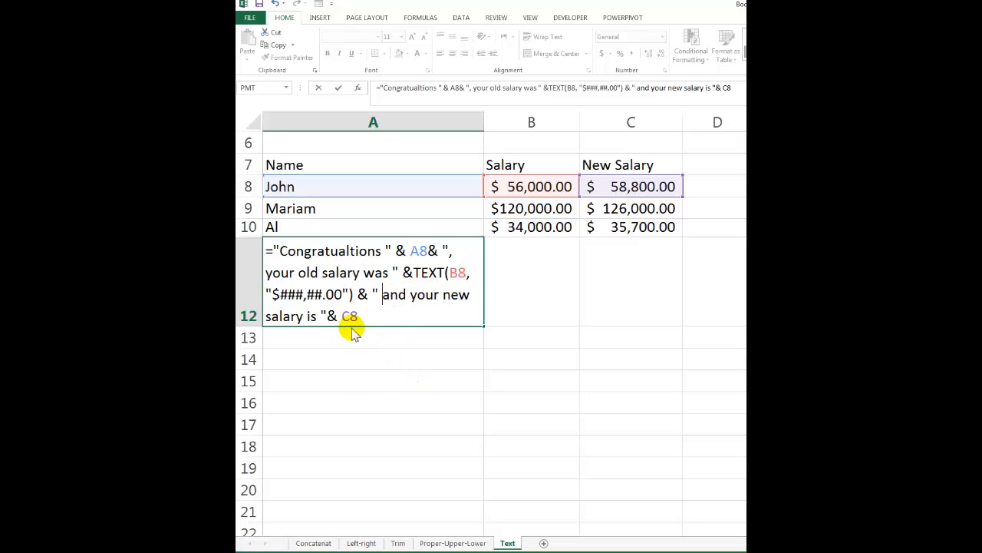
Replace the C8 reference in the A12 formula with a copy of TEXT(B8, "$###,##.00")
left_click_drag(414, 274, 345, 305)
right_click(338, 298)
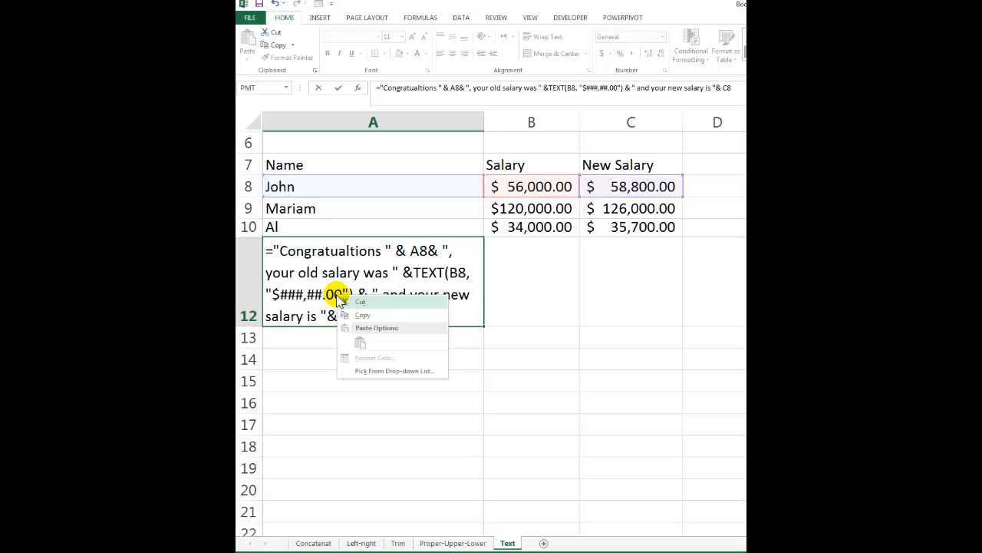
left_click(345, 313)
left_click_drag(345, 314, 366, 318)
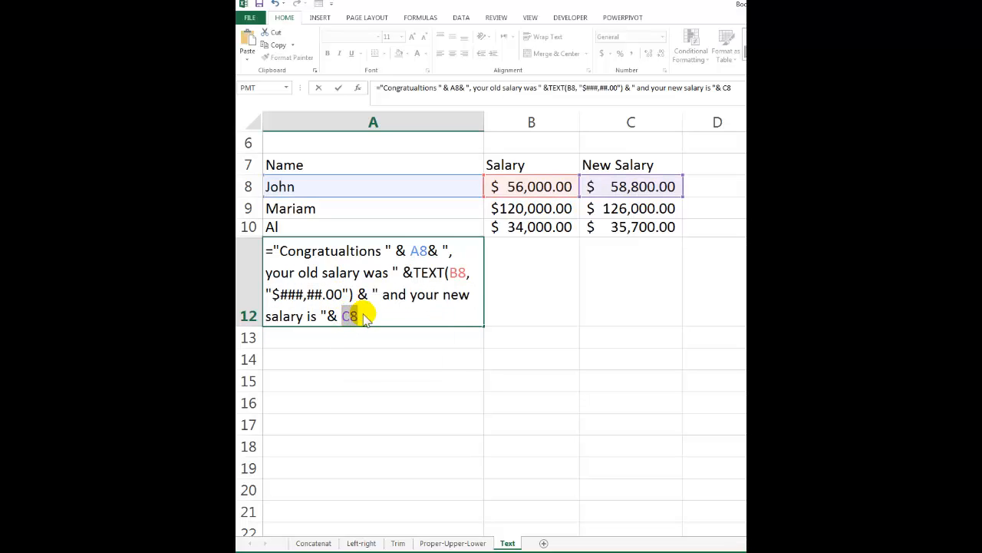
right_click(352, 316)
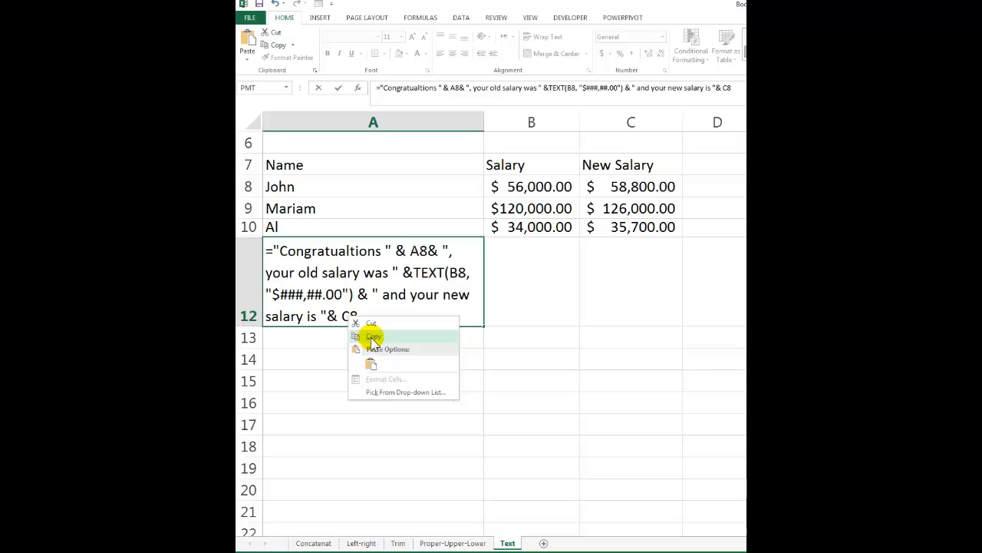
left_click(371, 364)
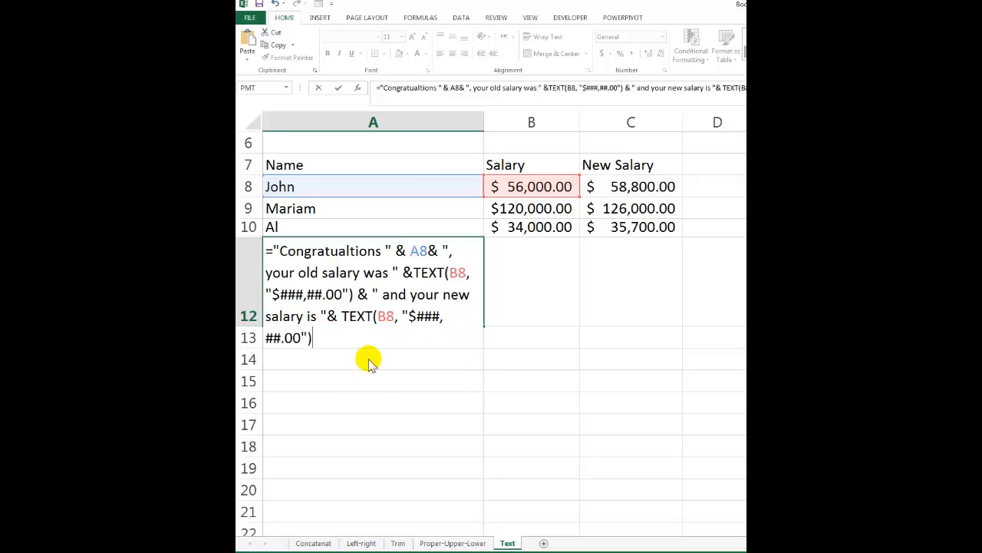
Change the reference in the pasted TEXT function from B8 to C8 and enter the formula
left_click_drag(394, 315, 377, 315)
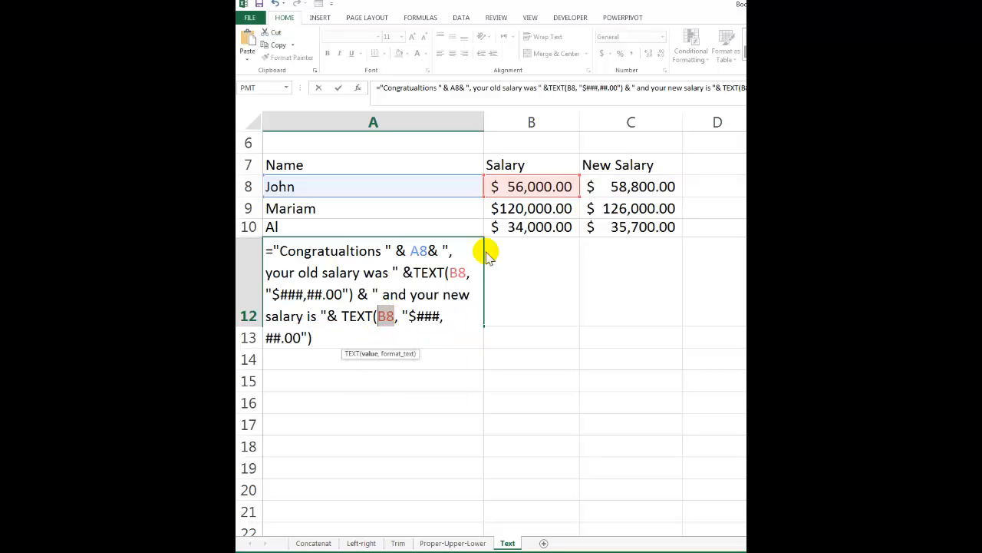
left_click(647, 192)
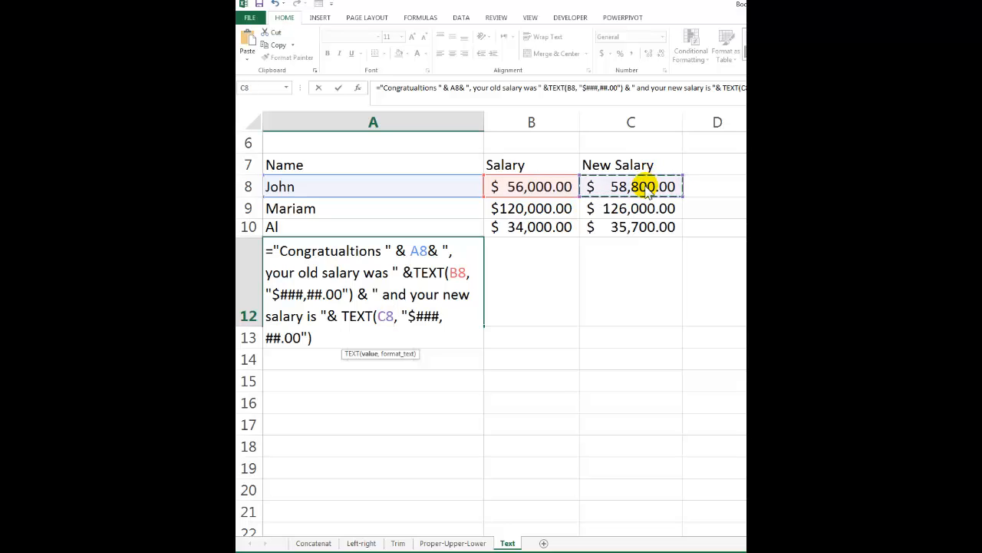
key("Return")
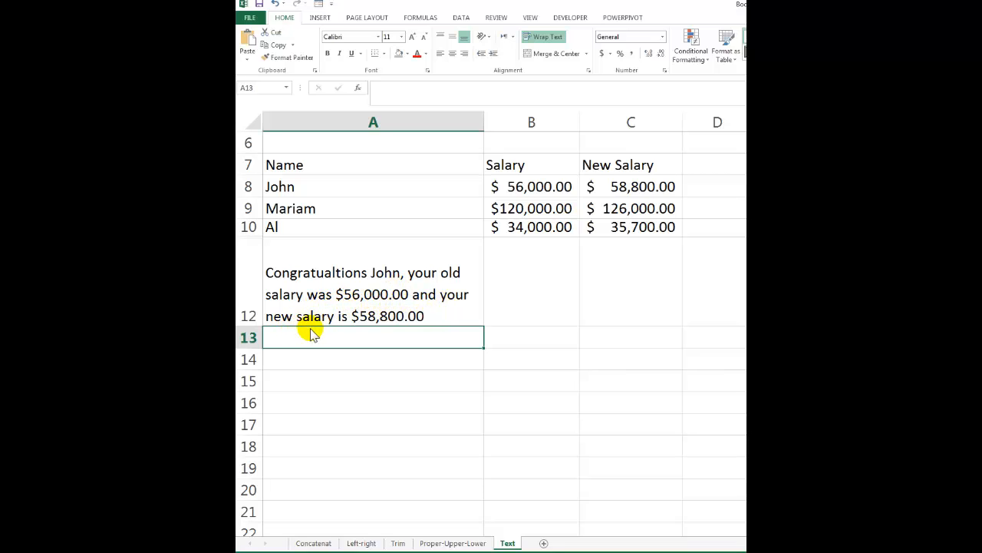
Append &"." to the end of the A12 message formula and fill the formula down through A14
left_click(418, 321)
double_click(427, 321)
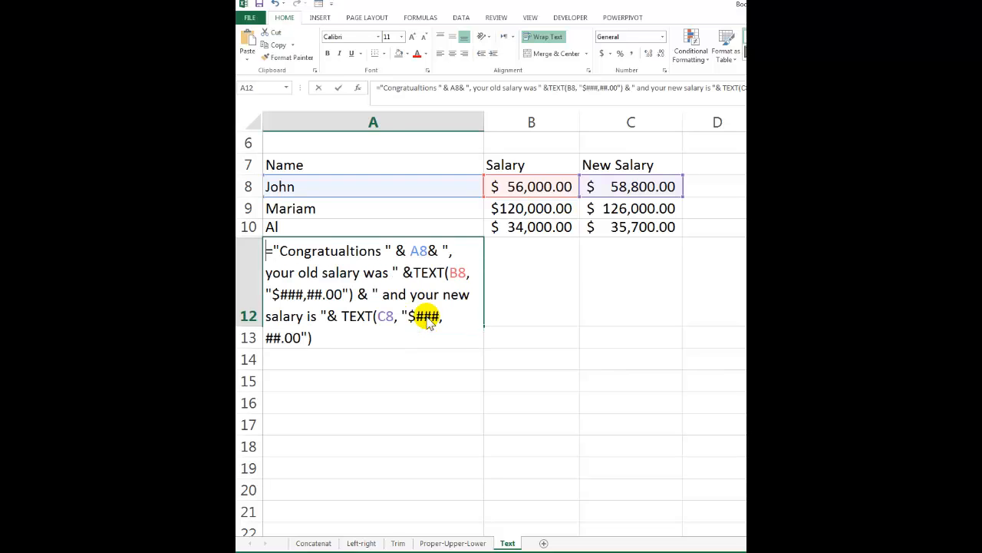
left_click(358, 340)
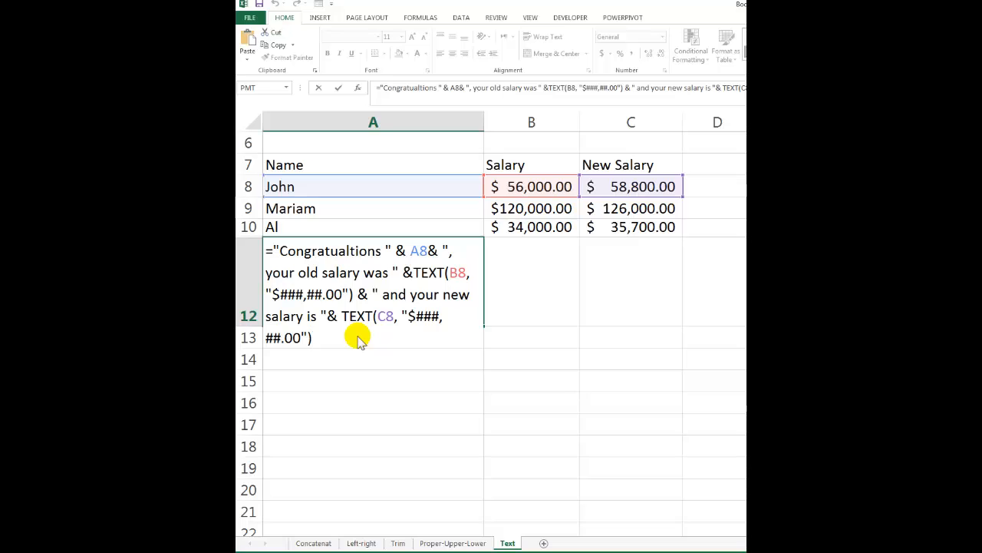
type("&\".")
key("Return")
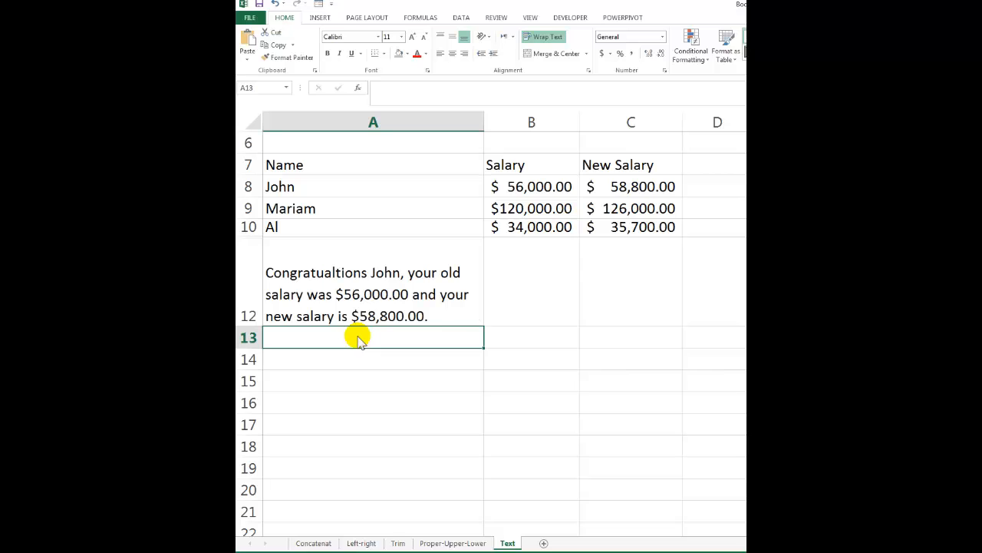
left_click(407, 306)
left_click_drag(483, 326, 476, 366)
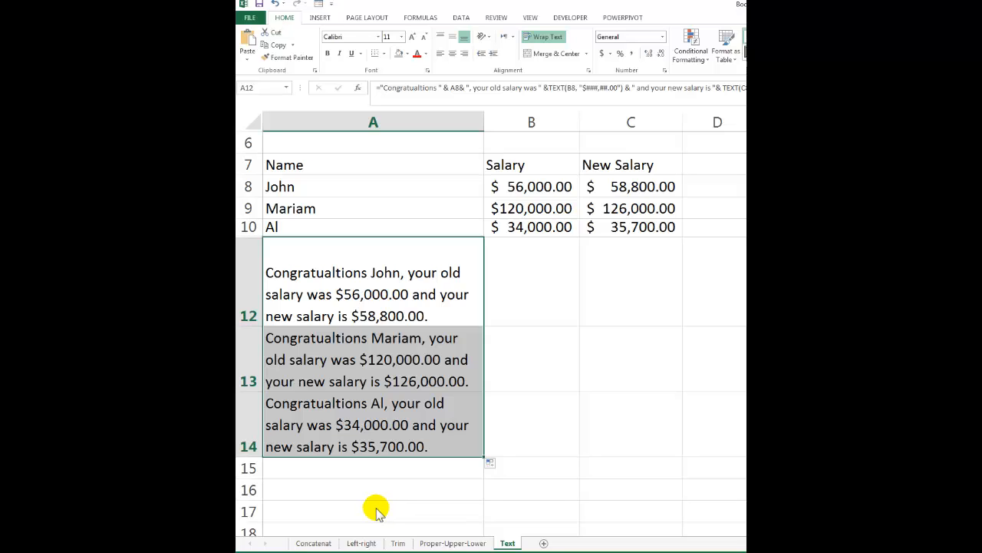
Enter the date 07/06/2012 in cell C12
left_click(634, 284)
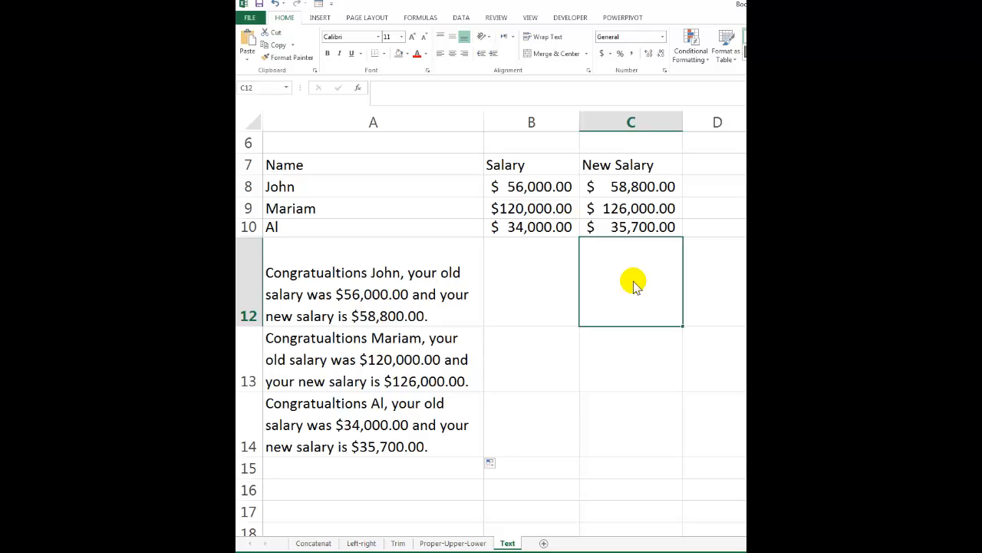
type("0")
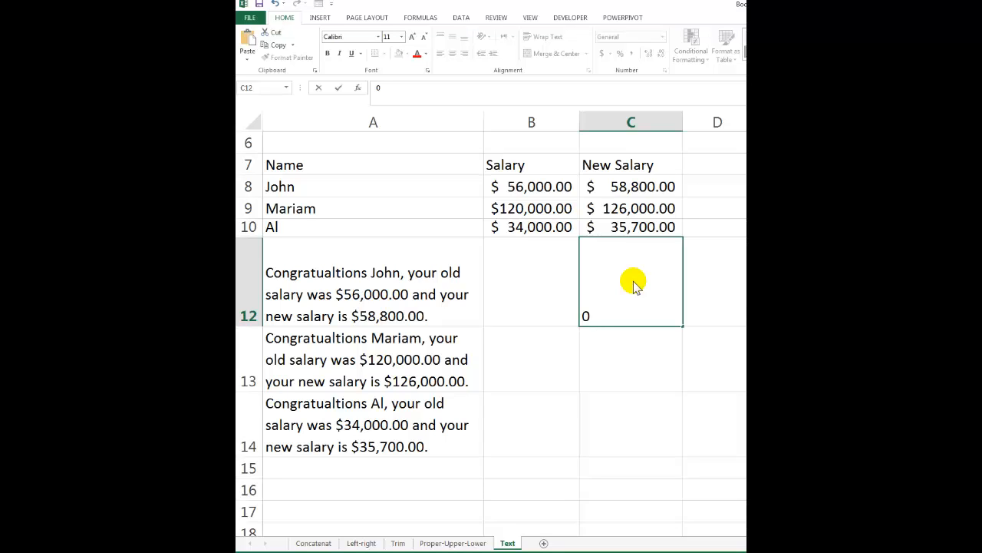
type("7/06/2001")
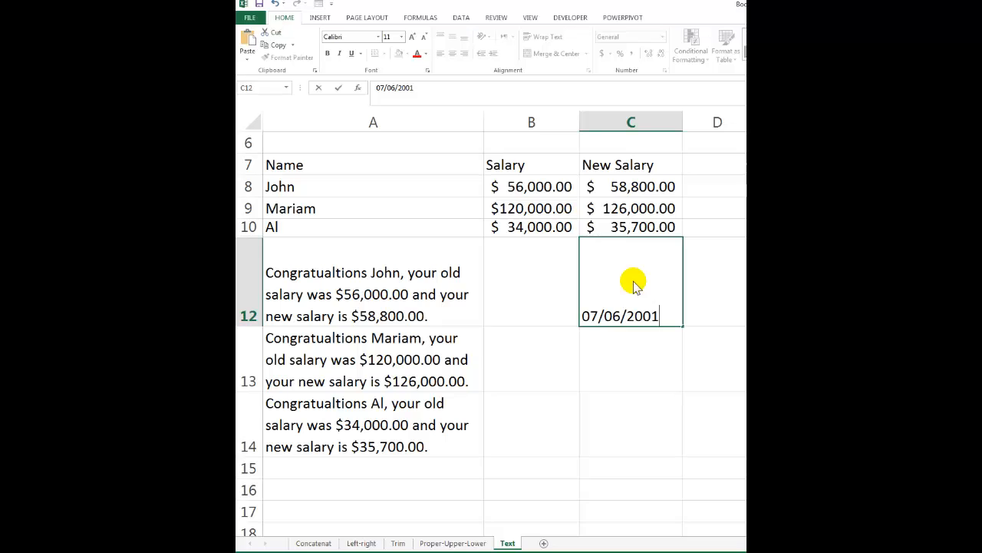
key("BackSpace")
key("BackSpace")
type("12")
key("ctrl+Return")
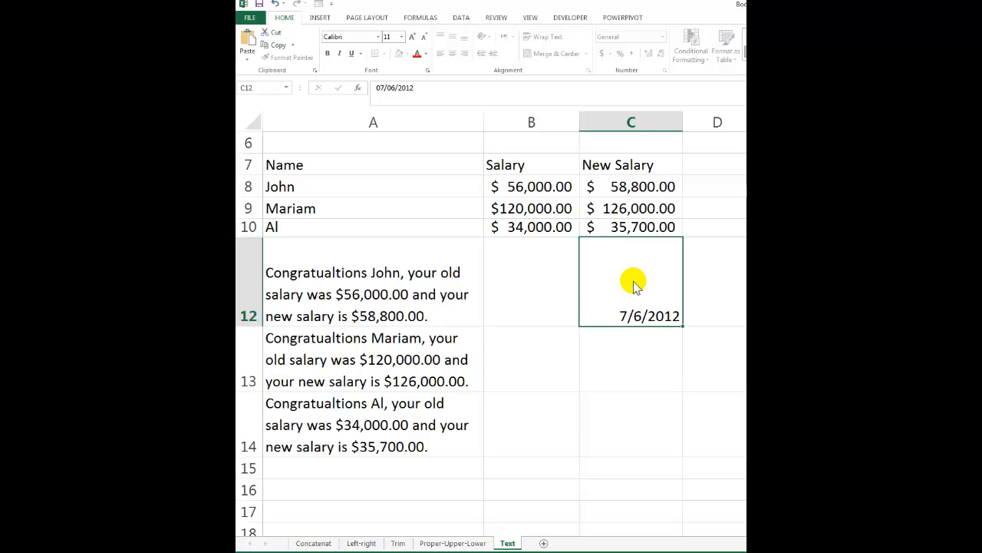
Enter the date 08/02/2000 in cell C13, directly below the first date
key("Return")
type("08")
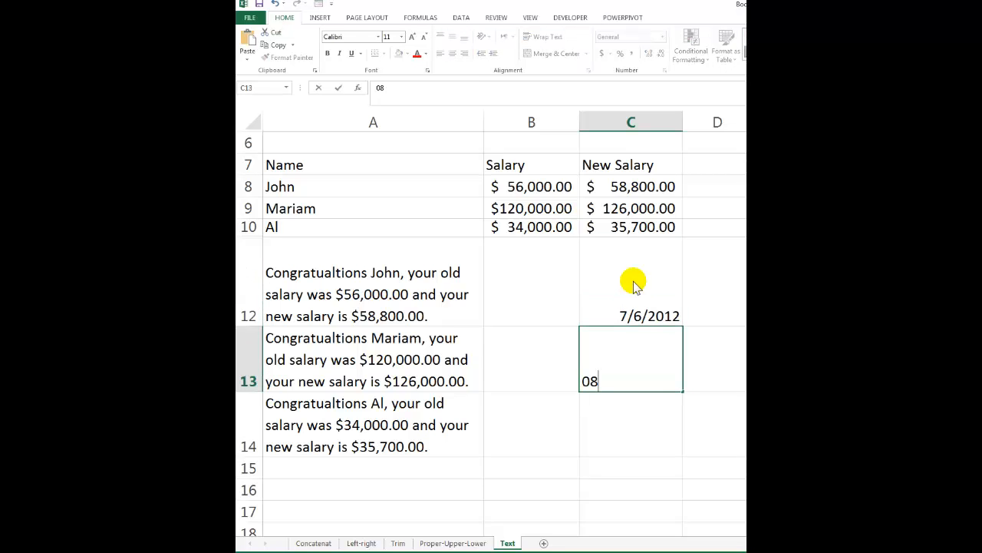
type("/02/200")
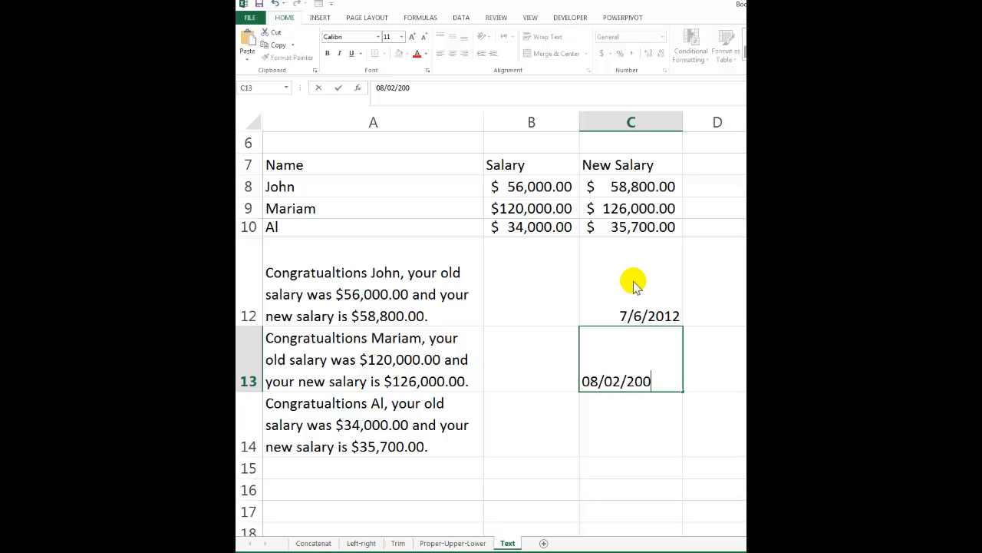
type("0")
key("Return")
Start a formula in D12 reading =Text(C12, to convert the first date to text
left_click(641, 307)
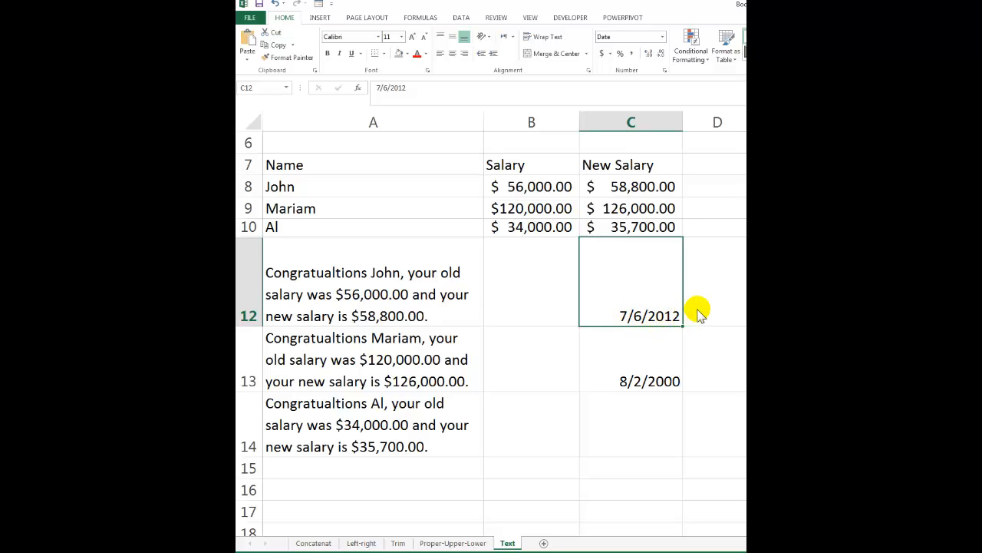
left_click(718, 322)
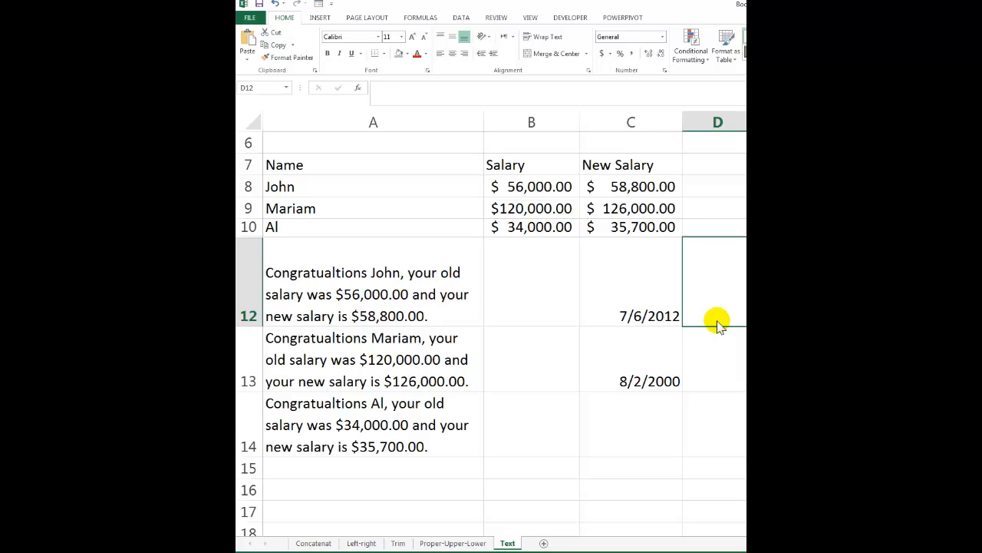
type("=Text(")
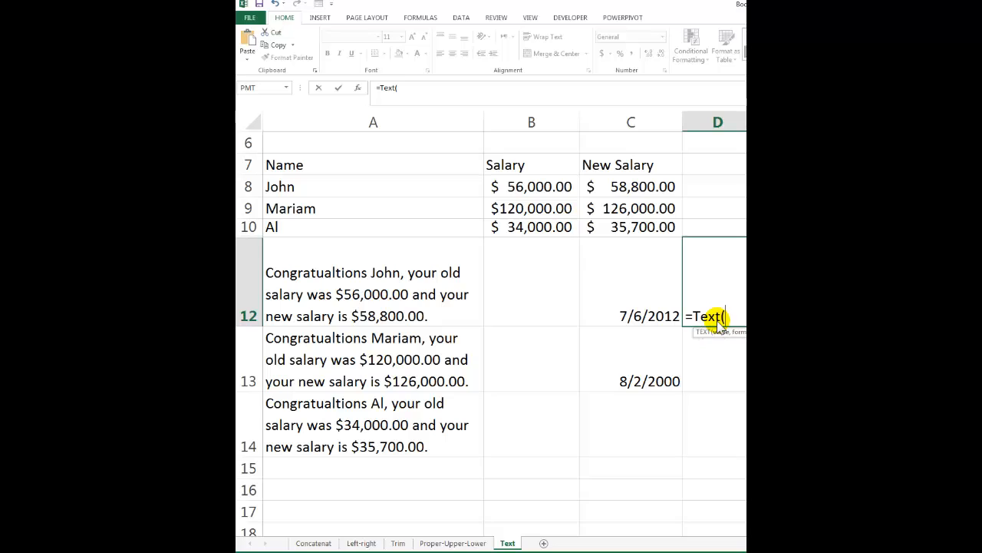
left_click(647, 321)
type(",")
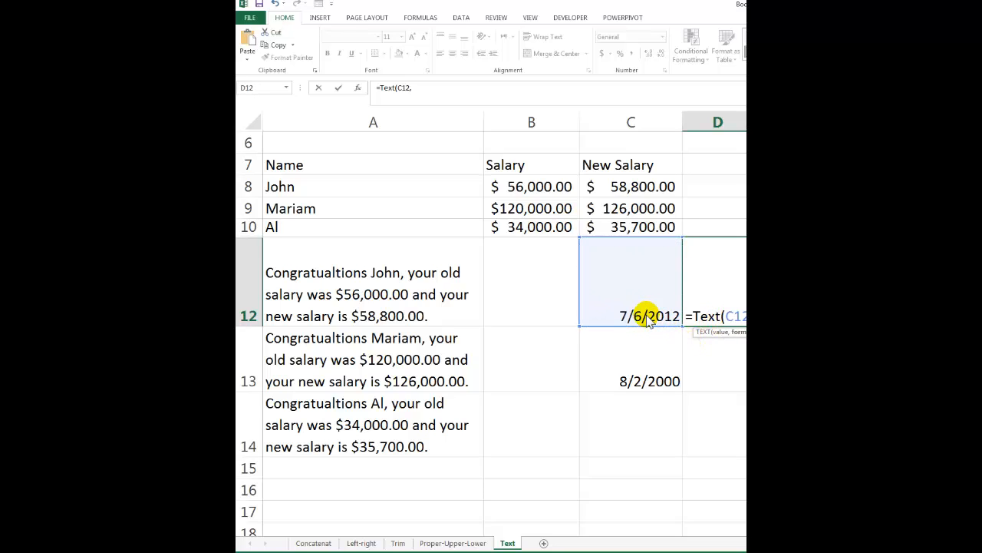
Complete the D12 formula with the date format "MMMM DDDD, YYYY" and enter it
type("\"MMMM")
type("YYY")
key("BackSpace")
key("BackSpace")
key("BackSpace")
key("BackSpace")
type("DDDD, YYYY")
type("\")")
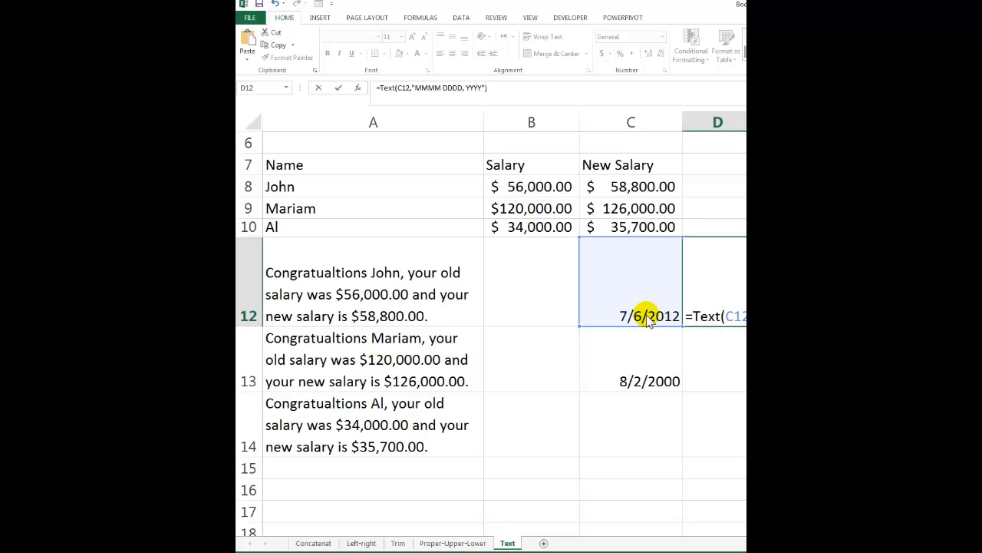
key("Return")
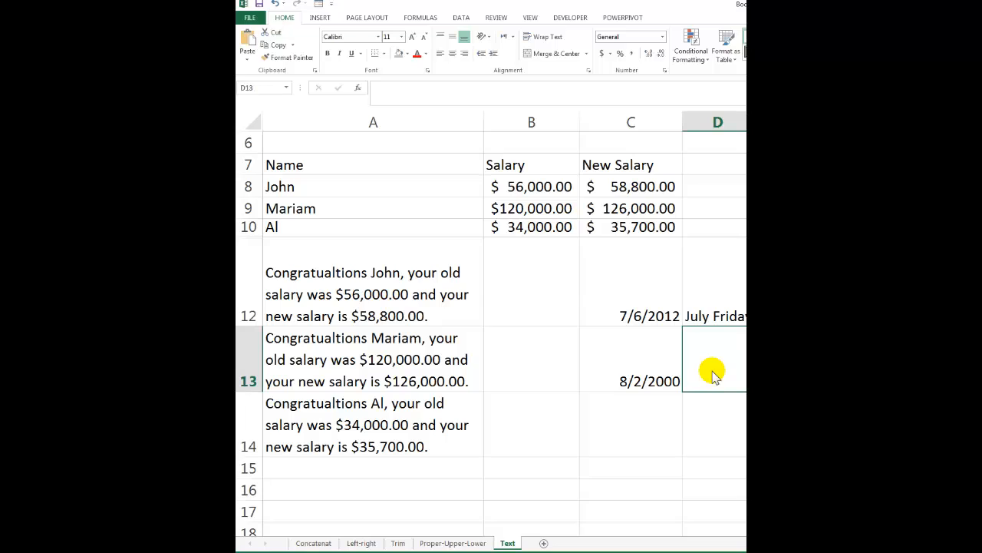
Enter a TEXT formula in D13 that formats the C13 date as two-digit month, day and year separated by spaces
type("=te")
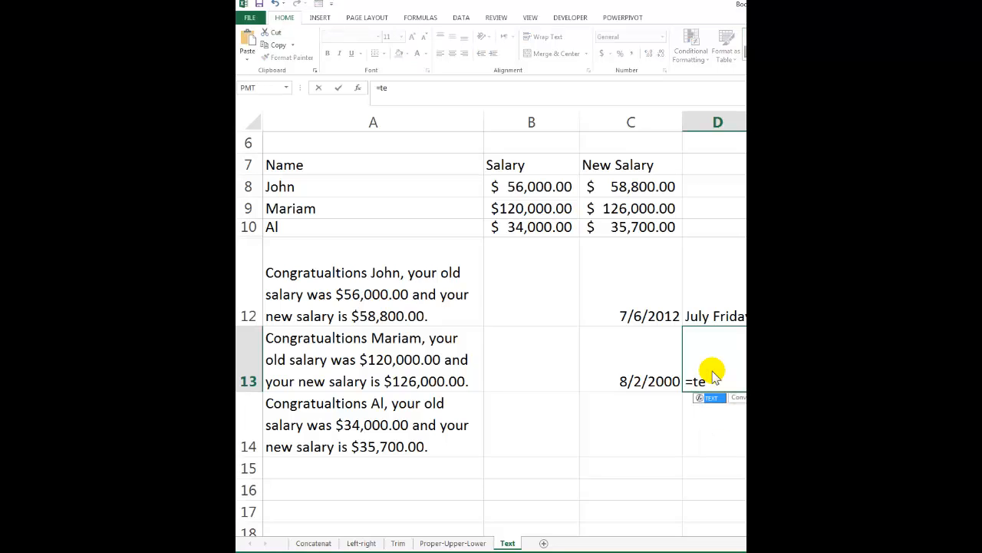
type("xt(")
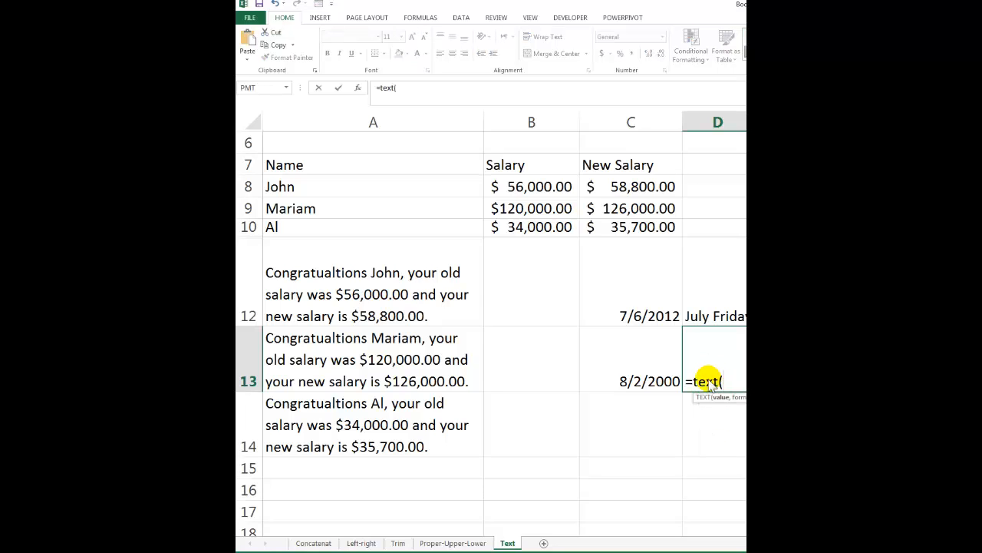
left_click(651, 387)
type(",")
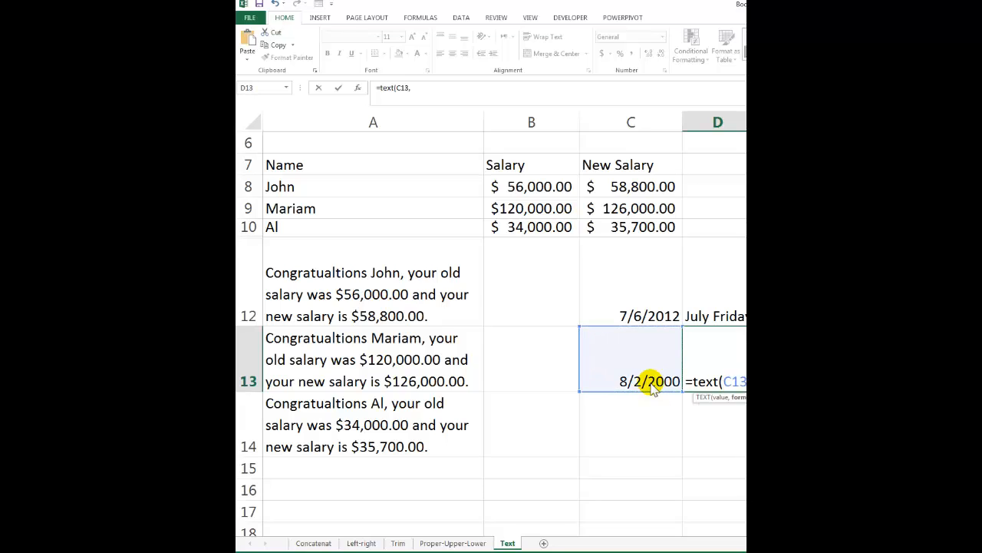
type("\"MM DD")
type(")")
key("Return")
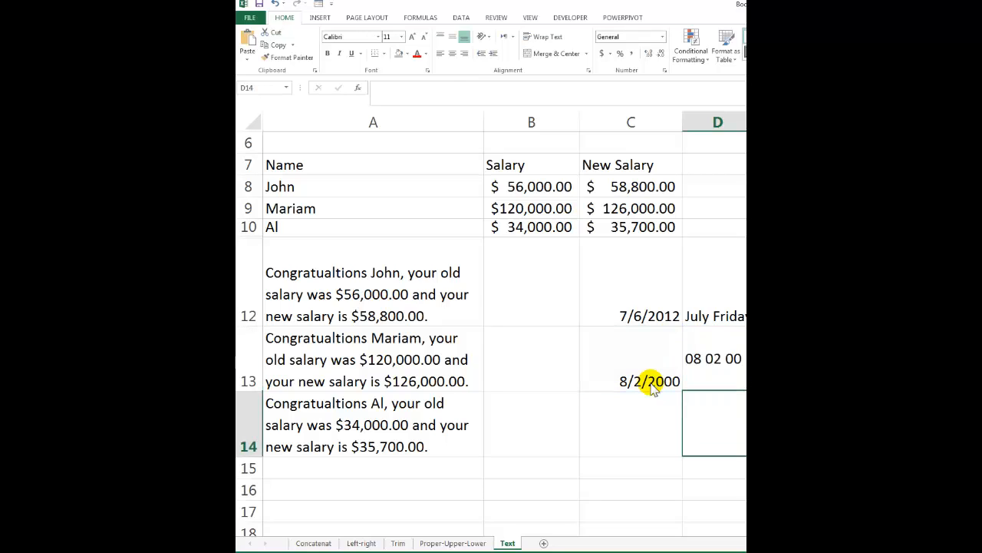